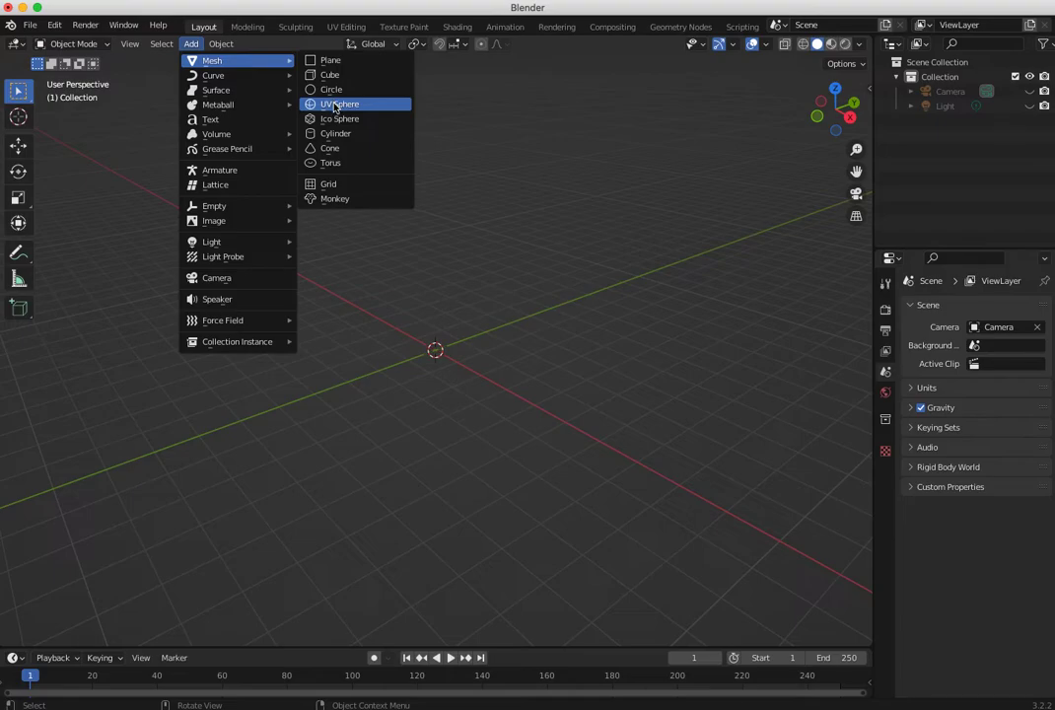
# - Add a UV sphere to the scene and switch to the Sculpting workspace
pyautogui.moveTo(444, 328); pyautogui.dragTo(446, 388, button='middle')
pyautogui.scroll(5, 330, 262)
pyautogui.scroll(-2, 405, 332)
pyautogui.rightClick(279, 326)
pyautogui.click(160, 276)
pyautogui.moveTo(162, 279); pyautogui.dragTo(301, 331, button='middle')
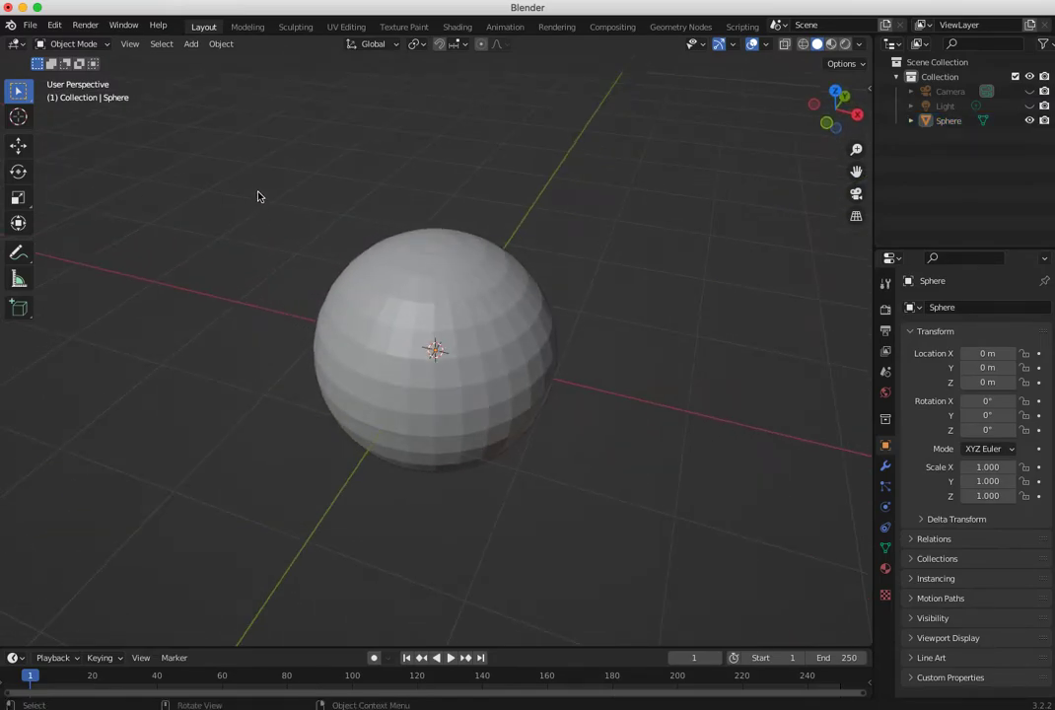
pyautogui.click(296, 26)
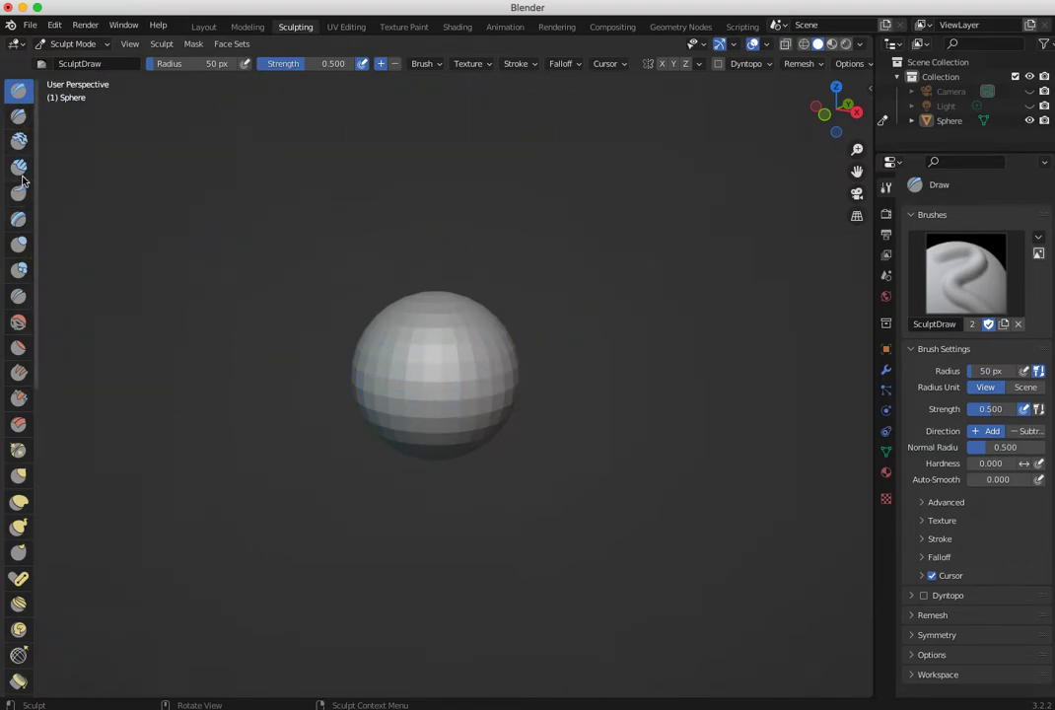
# - Look through the available sculpting brushes and examine the sphere from closer up
pyautogui.moveTo(33, 140)
pyautogui.mouseDown()
pyautogui.moveTo(63, 346)
pyautogui.moveTo(67, 180)
pyautogui.moveTo(85, 314)
pyautogui.moveTo(78, 374)
pyautogui.moveTo(73, 170)
pyautogui.moveTo(53, 117)
pyautogui.moveTo(81, 241)
pyautogui.moveTo(78, 327)
pyautogui.moveTo(64, 385)
pyautogui.moveTo(29, 366)
pyautogui.mouseUp()
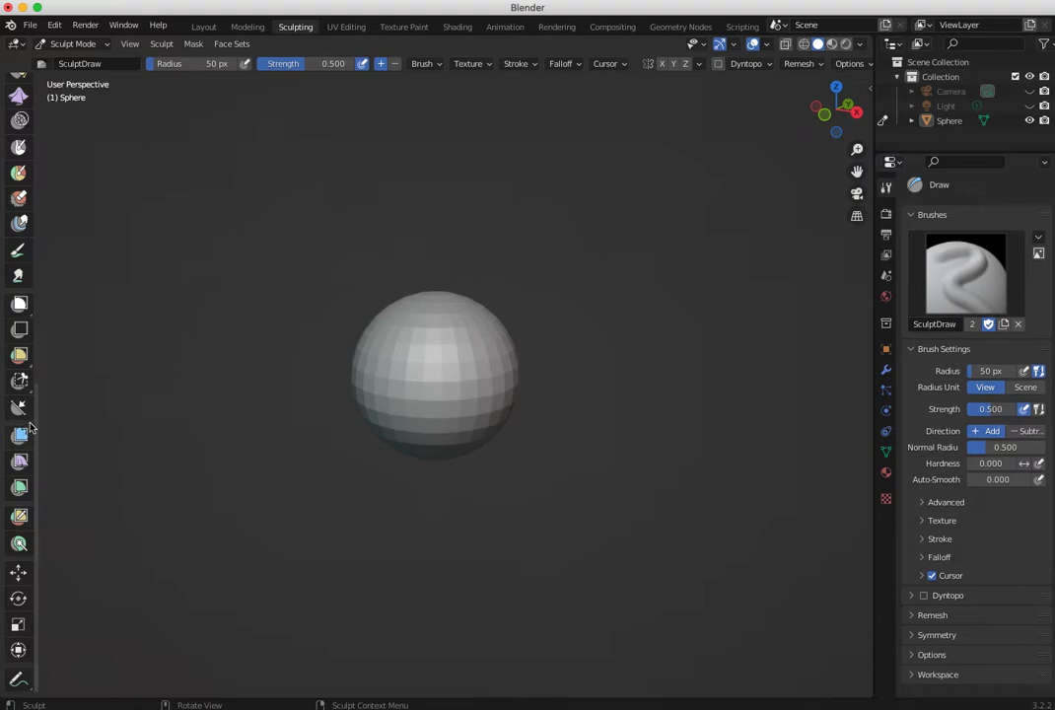
pyautogui.moveTo(37, 415); pyautogui.dragTo(38, 124)
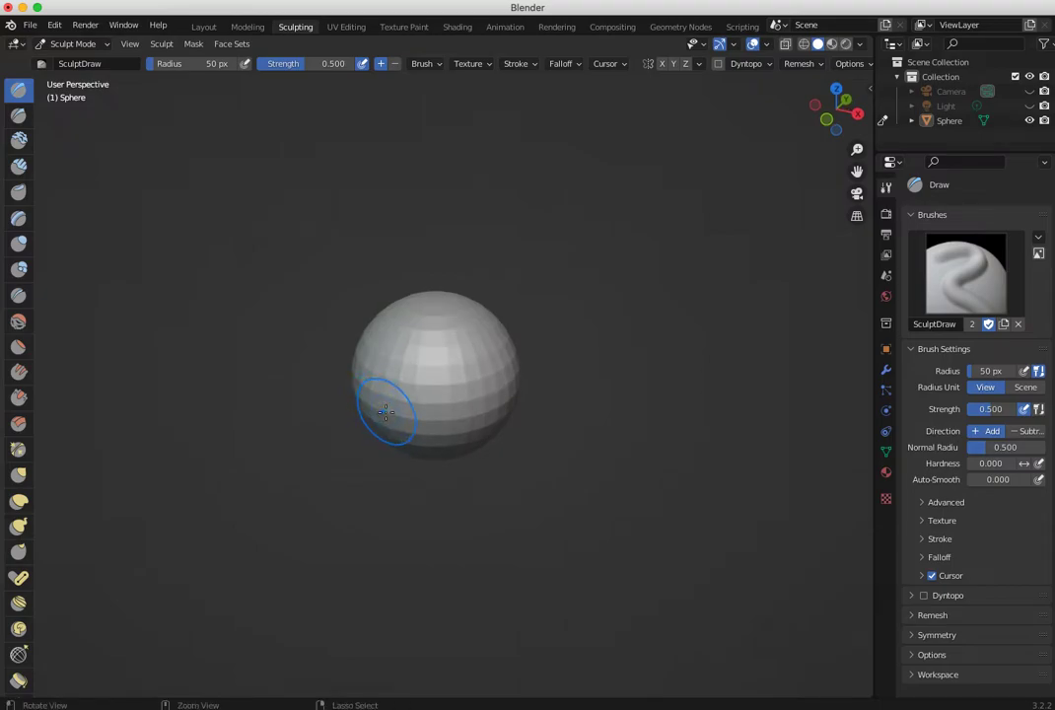
pyautogui.scroll(3, 317, 348)
pyautogui.moveTo(317, 348)
pyautogui.keyDown('ctrl'); pyautogui.mouseDown(button='middle')
pyautogui.moveTo(264, 299)
pyautogui.moveTo(363, 365)
pyautogui.moveTo(243, 388)
pyautogui.moveTo(366, 432)
pyautogui.moveTo(370, 424)
pyautogui.mouseUp(button='middle'); pyautogui.keyUp('ctrl')
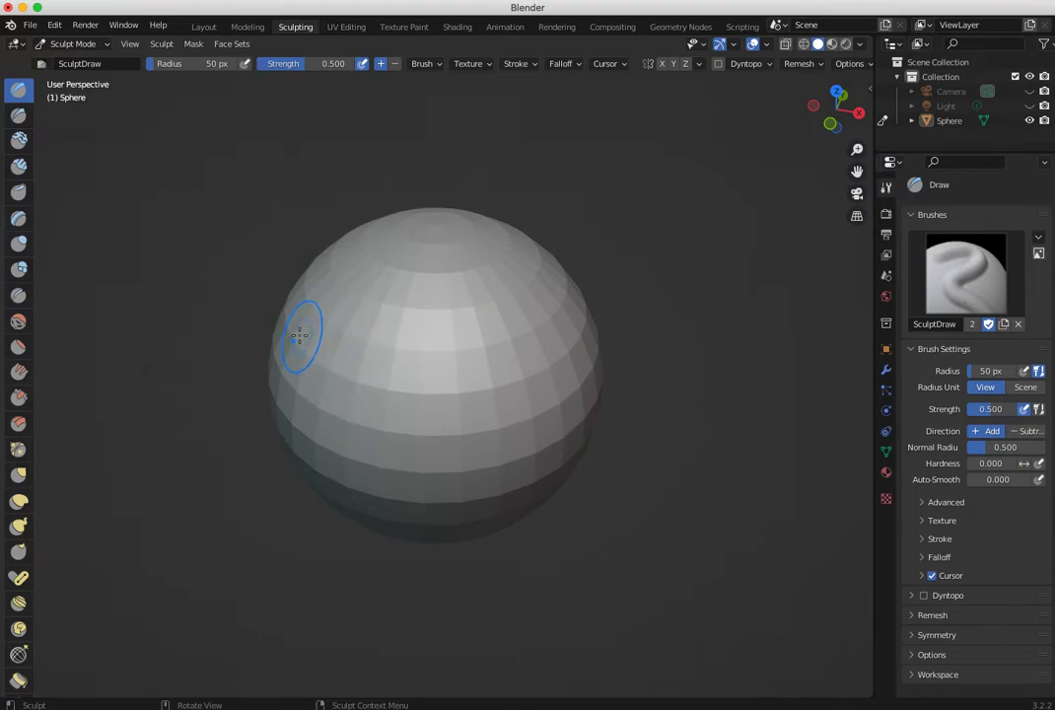
pyautogui.moveTo(386, 404); pyautogui.dragTo(362, 384, button='middle')
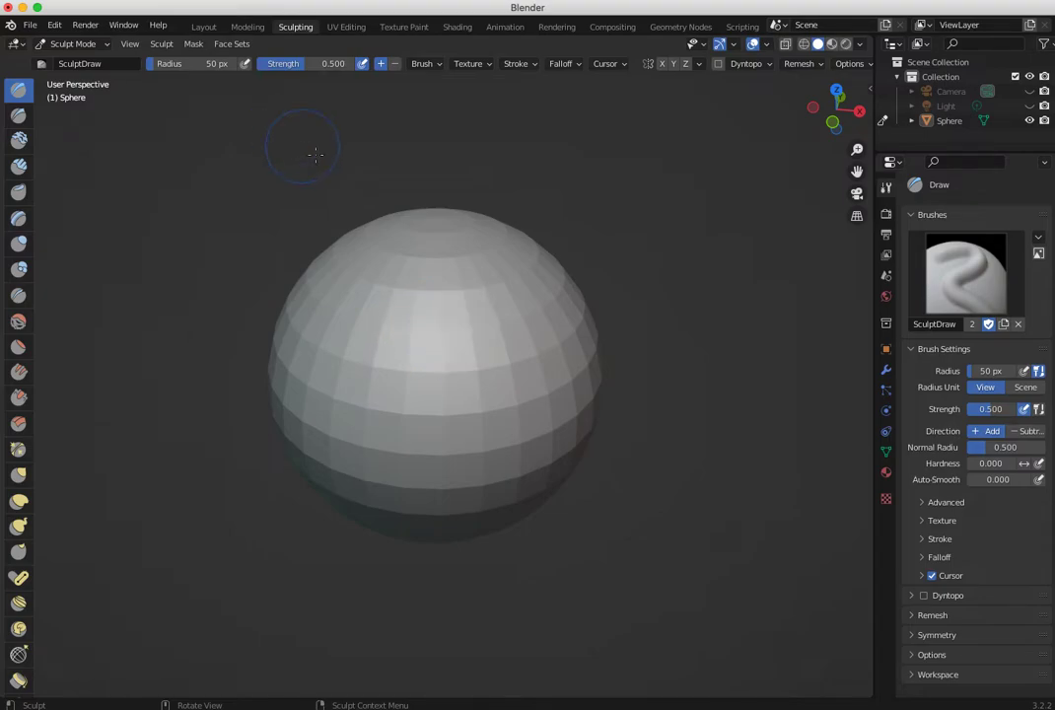
pyautogui.moveTo(412, 337)
pyautogui.mouseDown(button='middle')
pyautogui.moveTo(318, 308)
pyautogui.moveTo(407, 344)
pyautogui.moveTo(407, 316)
pyautogui.mouseUp(button='middle')
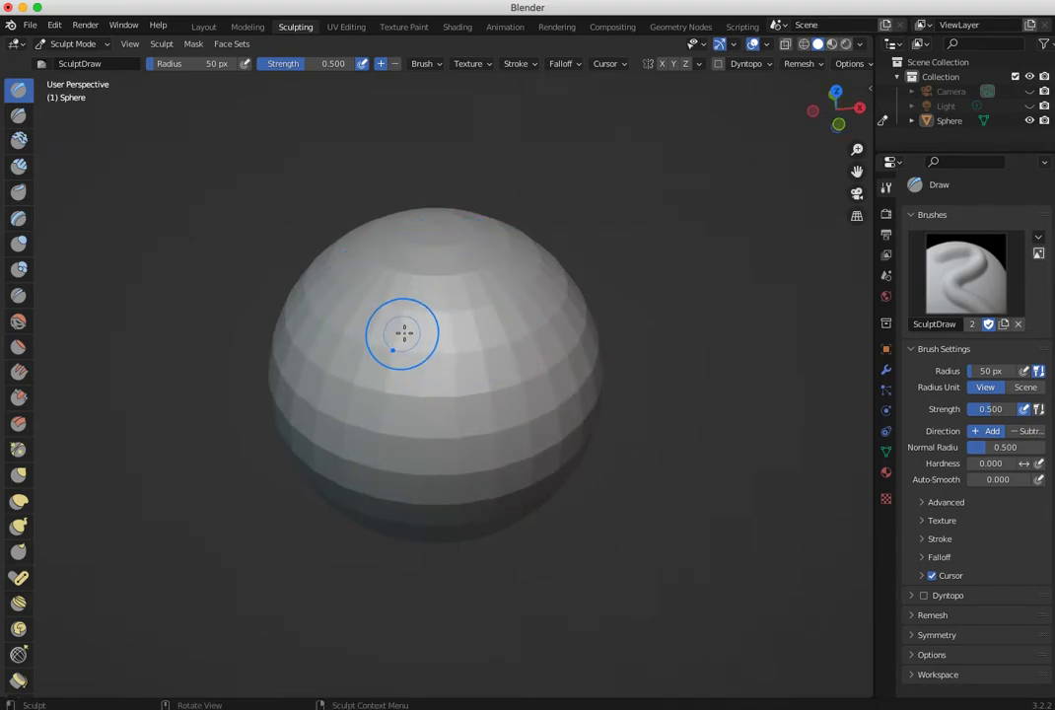
# - Raise patches of the sphere's surface with several Draw brush strokes at 50 px radius and 0.500 strength
pyautogui.moveTo(394, 320)
pyautogui.mouseDown(button='middle')
pyautogui.moveTo(487, 366)
pyautogui.moveTo(393, 341)
pyautogui.moveTo(440, 375)
pyautogui.moveTo(414, 393)
pyautogui.moveTo(426, 399)
pyautogui.moveTo(370, 433)
pyautogui.moveTo(344, 353)
pyautogui.mouseUp(button='middle')
pyautogui.moveTo(357, 425)
pyautogui.mouseDown(button='middle')
pyautogui.moveTo(485, 363)
pyautogui.moveTo(489, 347)
pyautogui.mouseUp(button='middle')
pyautogui.moveTo(367, 356); pyautogui.dragTo(372, 361)
pyautogui.moveTo(372, 361); pyautogui.dragTo(242, 319, button='middle')
pyautogui.moveTo(345, 266); pyautogui.dragTo(317, 377)
pyautogui.moveTo(317, 377); pyautogui.dragTo(306, 372, button='middle')
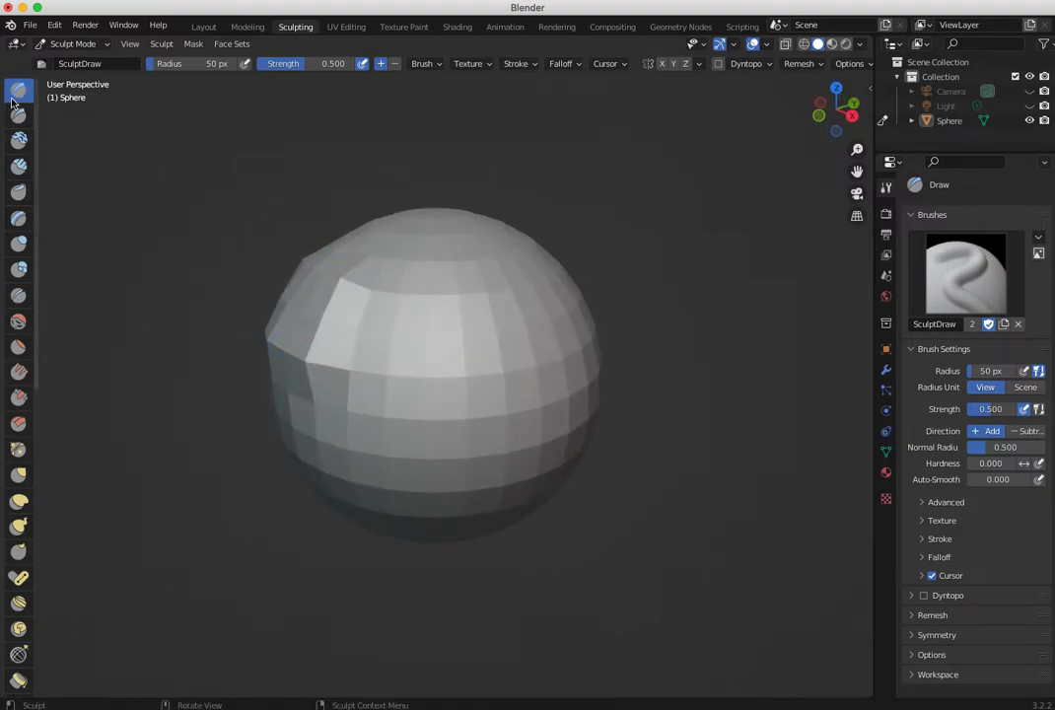
pyautogui.moveTo(347, 262); pyautogui.dragTo(355, 266, button='middle')
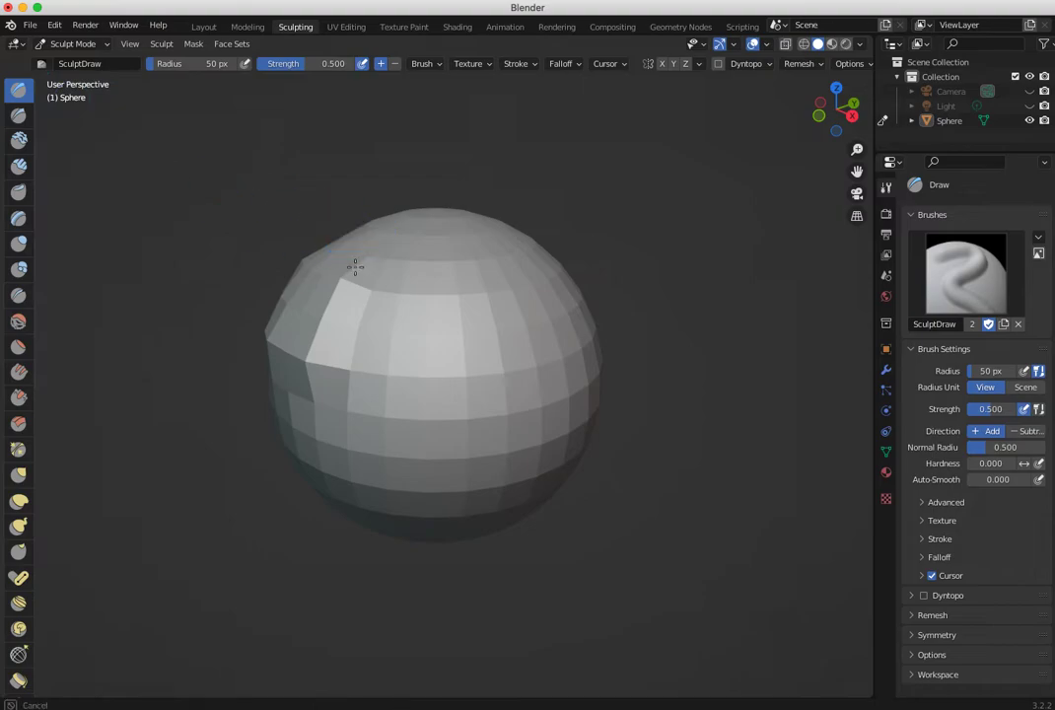
pyautogui.moveTo(322, 367); pyautogui.dragTo(306, 376, button='middle')
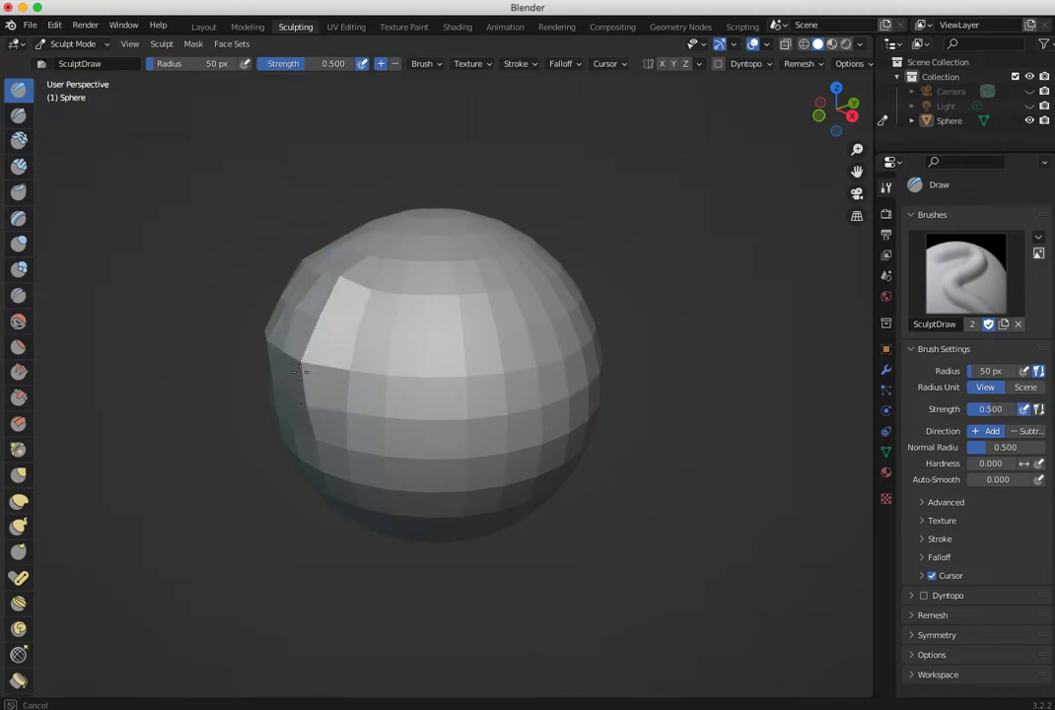
pyautogui.moveTo(301, 387)
pyautogui.mouseDown(button='middle')
pyautogui.moveTo(431, 330)
pyautogui.moveTo(460, 330)
pyautogui.mouseUp(button='middle')
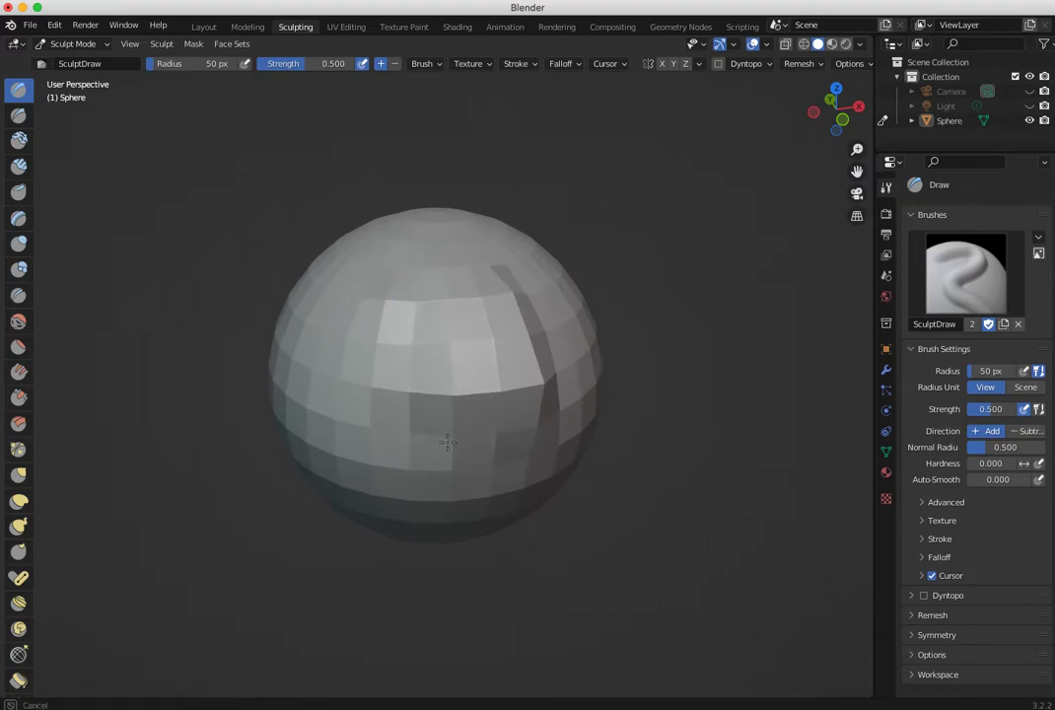
pyautogui.moveTo(422, 415)
pyautogui.mouseDown(button='middle')
pyautogui.moveTo(305, 340)
pyautogui.moveTo(327, 302)
pyautogui.mouseUp(button='middle')
pyautogui.moveTo(384, 369); pyautogui.dragTo(395, 335, button='middle')
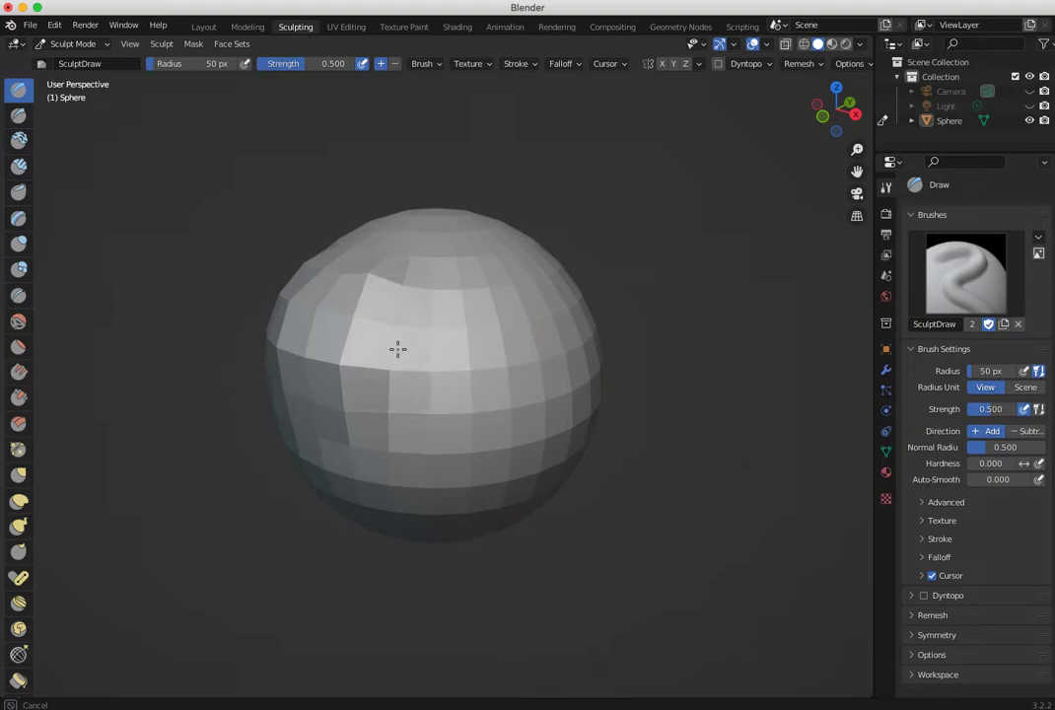
pyautogui.moveTo(411, 280); pyautogui.dragTo(408, 275, button='middle')
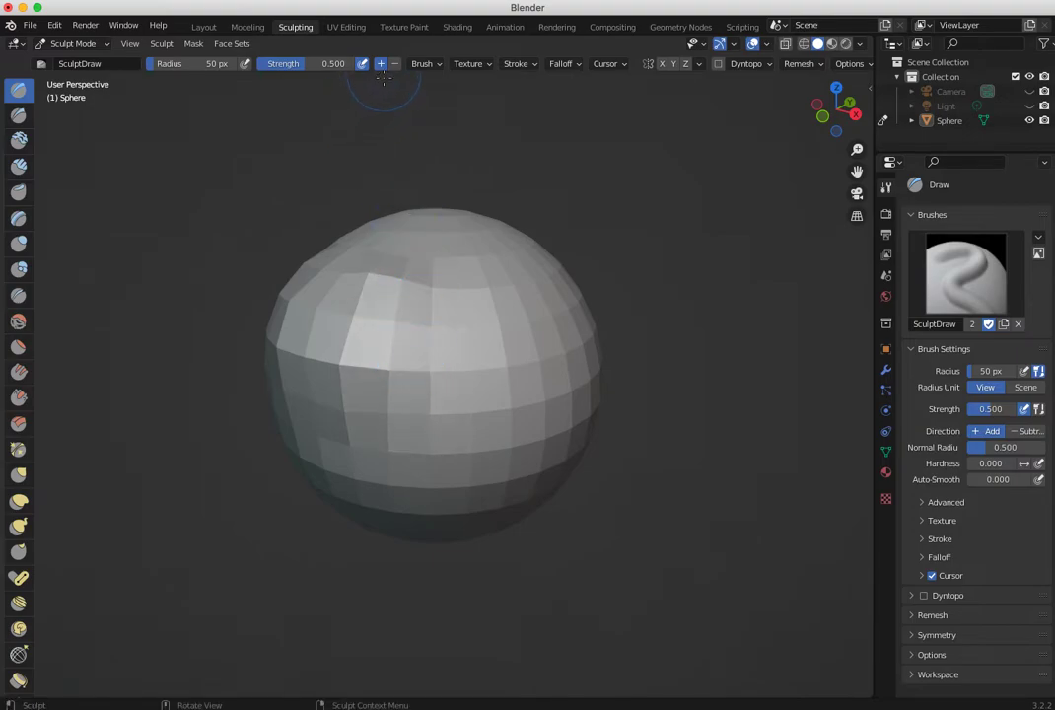
pyautogui.moveTo(386, 310)
pyautogui.mouseDown(button='middle')
pyautogui.moveTo(412, 337)
pyautogui.moveTo(387, 369)
pyautogui.moveTo(464, 424)
pyautogui.moveTo(558, 371)
pyautogui.moveTo(453, 309)
pyautogui.mouseUp(button='middle')
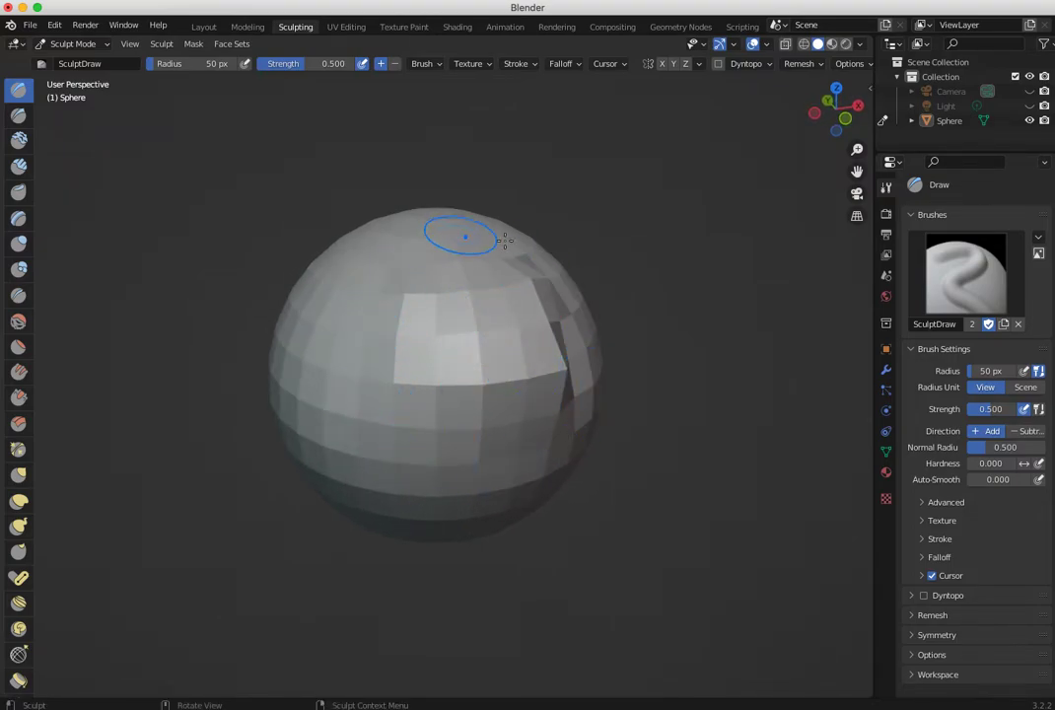
pyautogui.moveTo(417, 317)
pyautogui.mouseDown(button='middle')
pyautogui.moveTo(330, 353)
pyautogui.moveTo(273, 351)
pyautogui.moveTo(529, 334)
pyautogui.moveTo(389, 338)
pyautogui.moveTo(374, 356)
pyautogui.moveTo(370, 340)
pyautogui.mouseUp(button='middle')
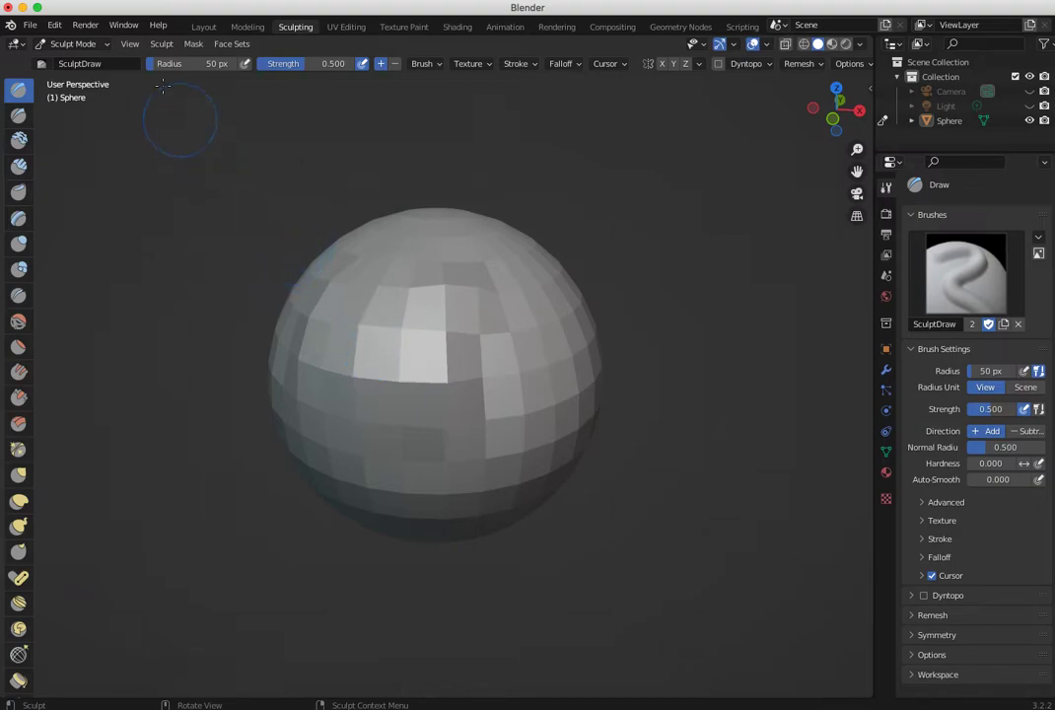
# - In Object Mode, add a Subdivision Surface modifier to the sphere with the viewport level set to 3
pyautogui.click(71, 45)
pyautogui.click(81, 60)
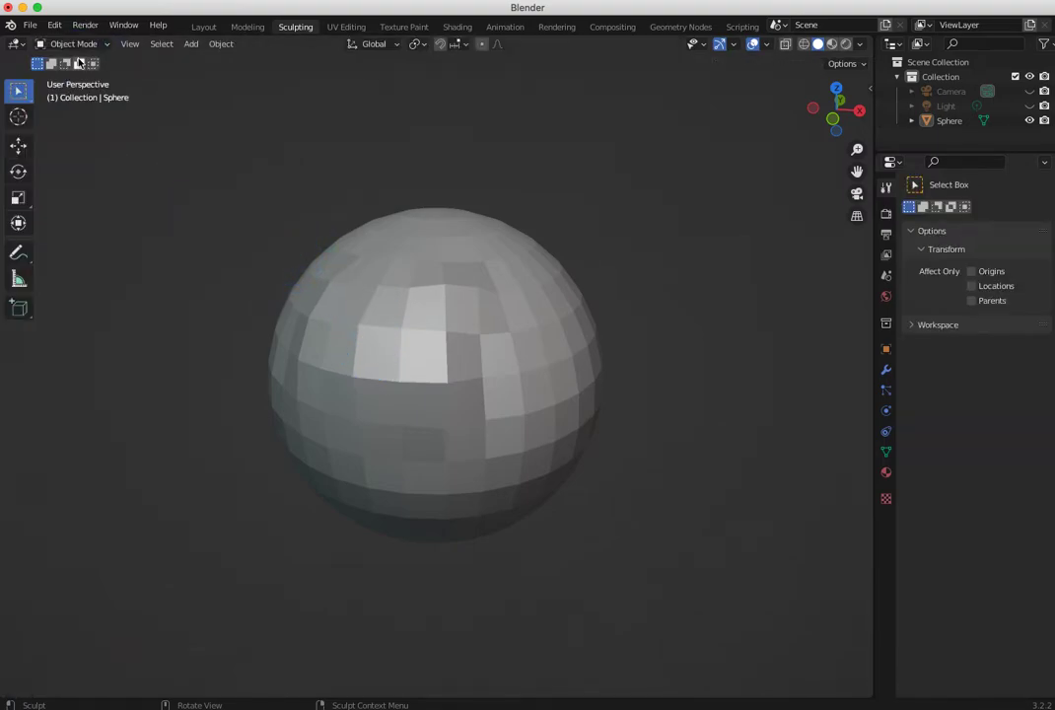
pyautogui.click(374, 264)
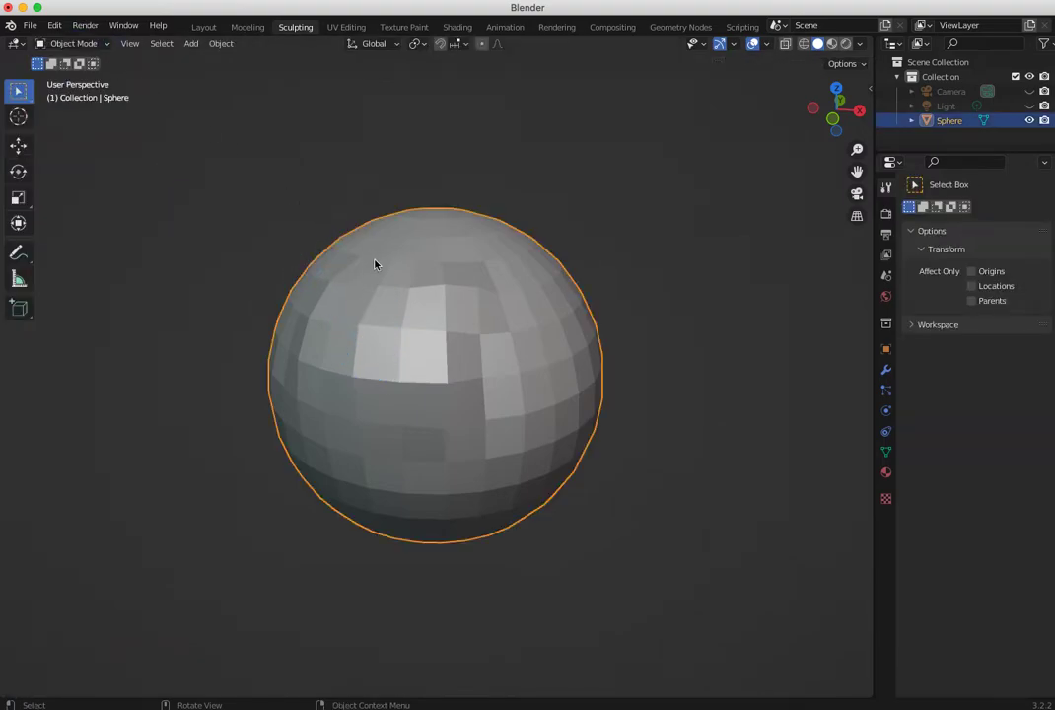
pyautogui.click(886, 370)
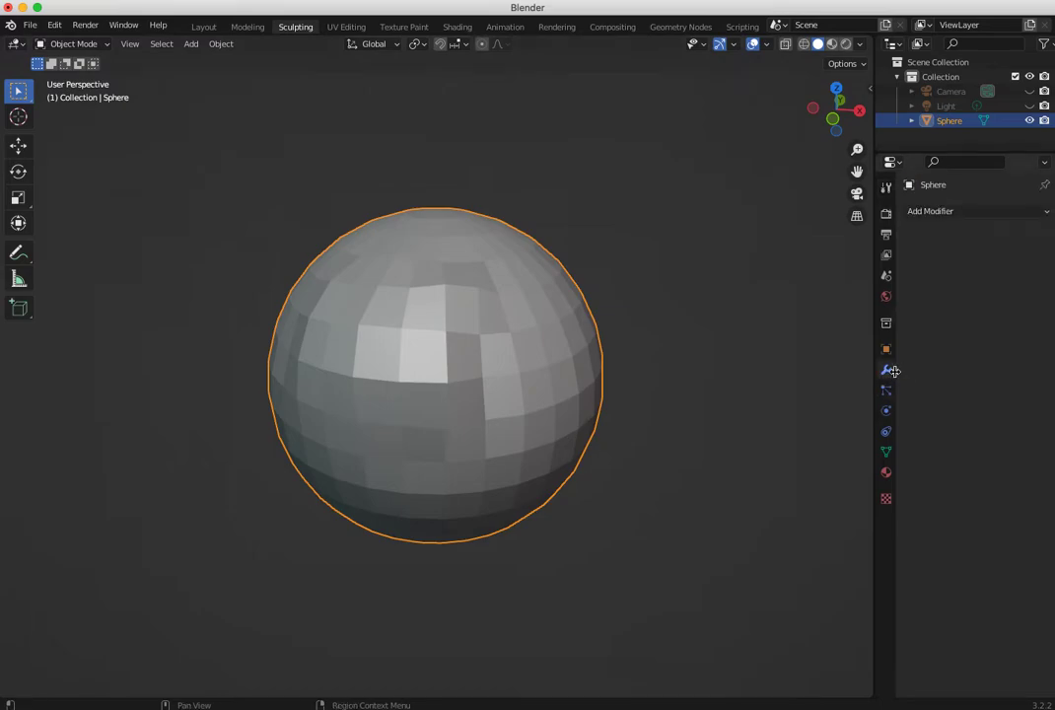
pyautogui.click(938, 216)
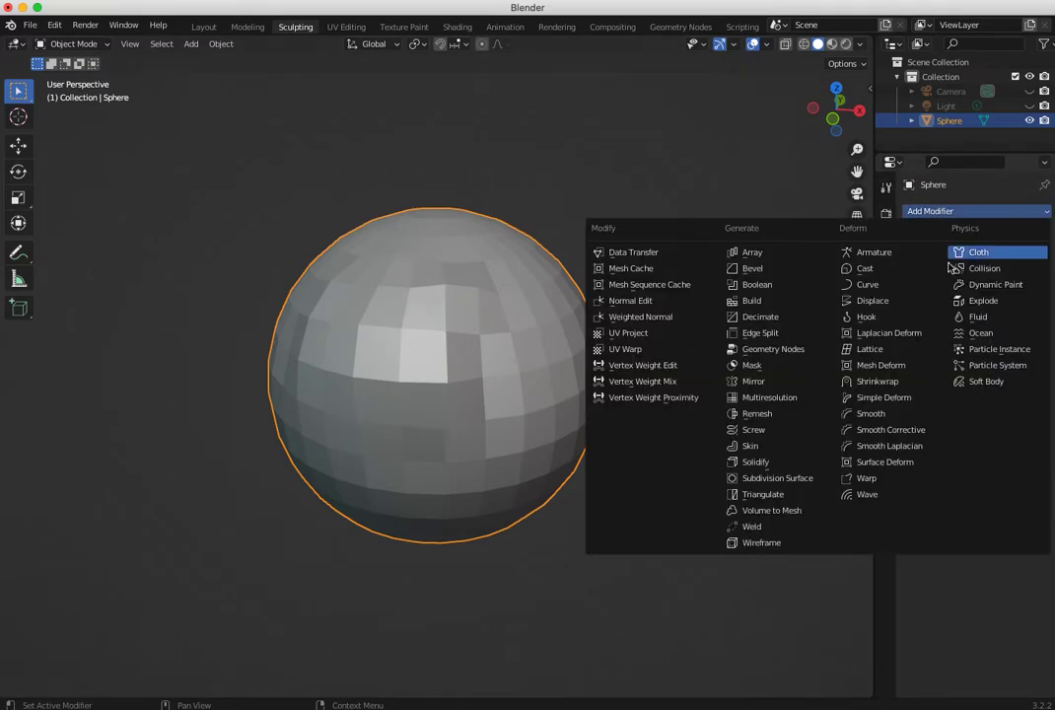
pyautogui.click(801, 478)
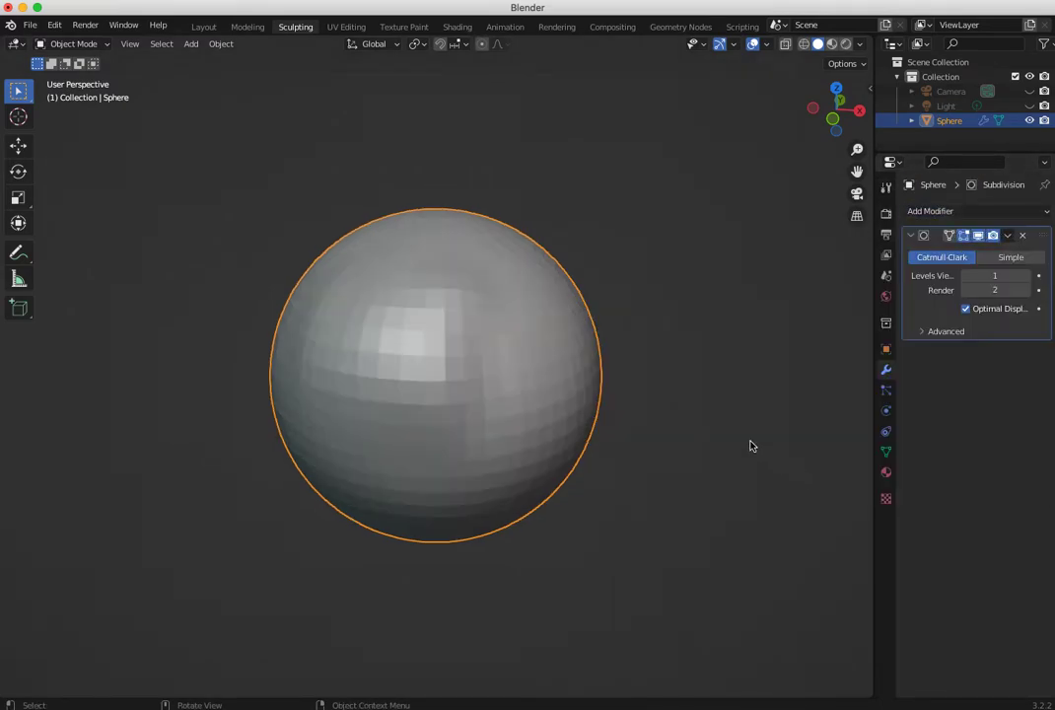
pyautogui.click(1025, 277)
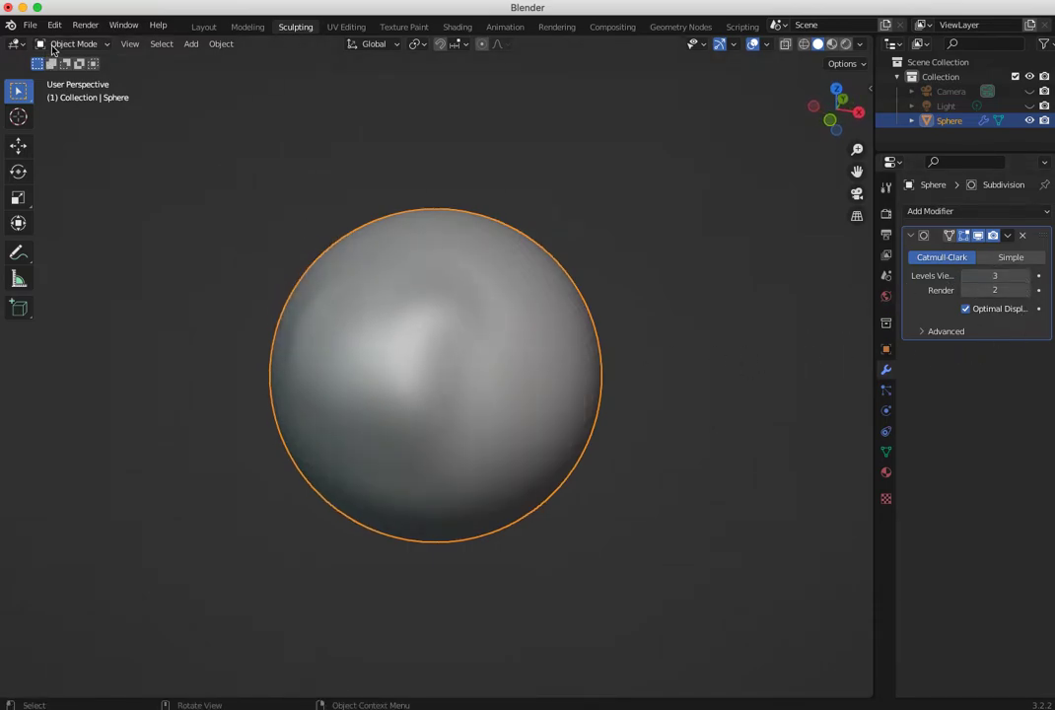
# - Examine the sphere's underlying mesh in Edit Mode, and return to Object Mode
pyautogui.click(54, 45)
pyautogui.click(56, 73)
pyautogui.moveTo(305, 238); pyautogui.dragTo(346, 237, button='middle')
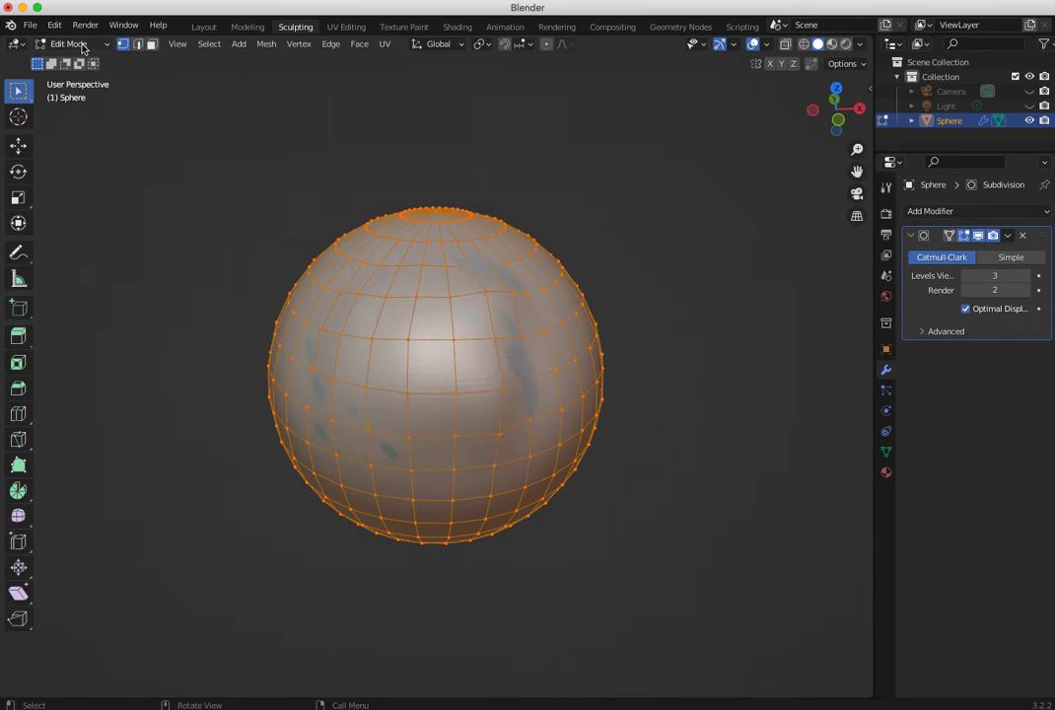
pyautogui.click(71, 47)
pyautogui.click(61, 61)
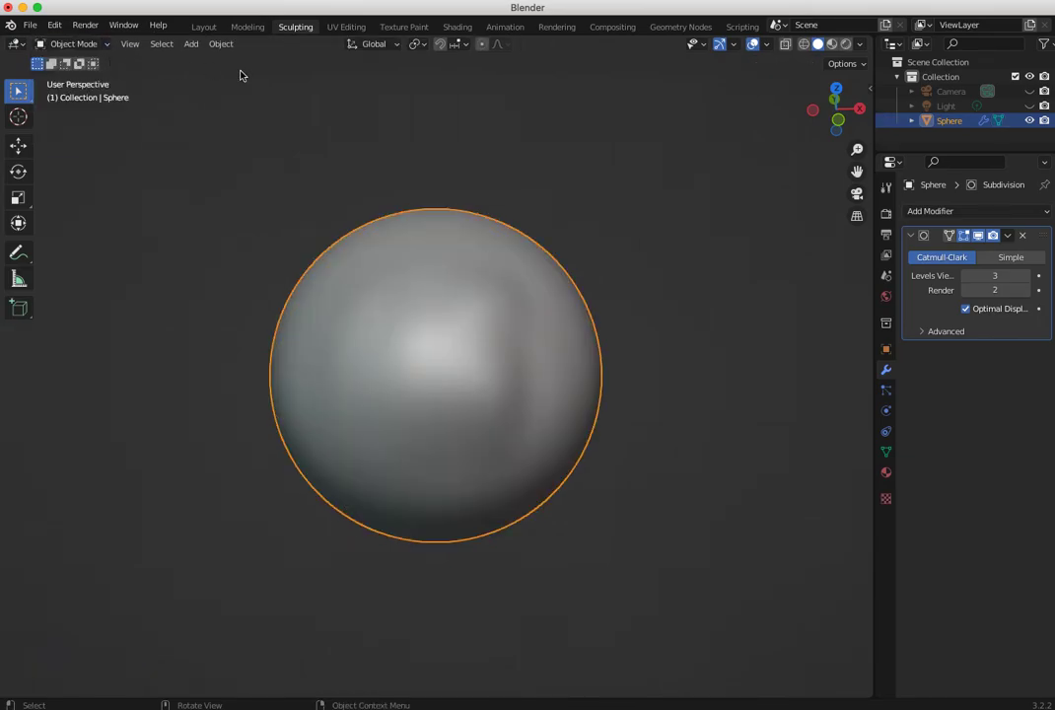
# - Apply the Subdivision Surface modifier to the sphere and check its mesh in Edit Mode
pyautogui.click(1004, 239)
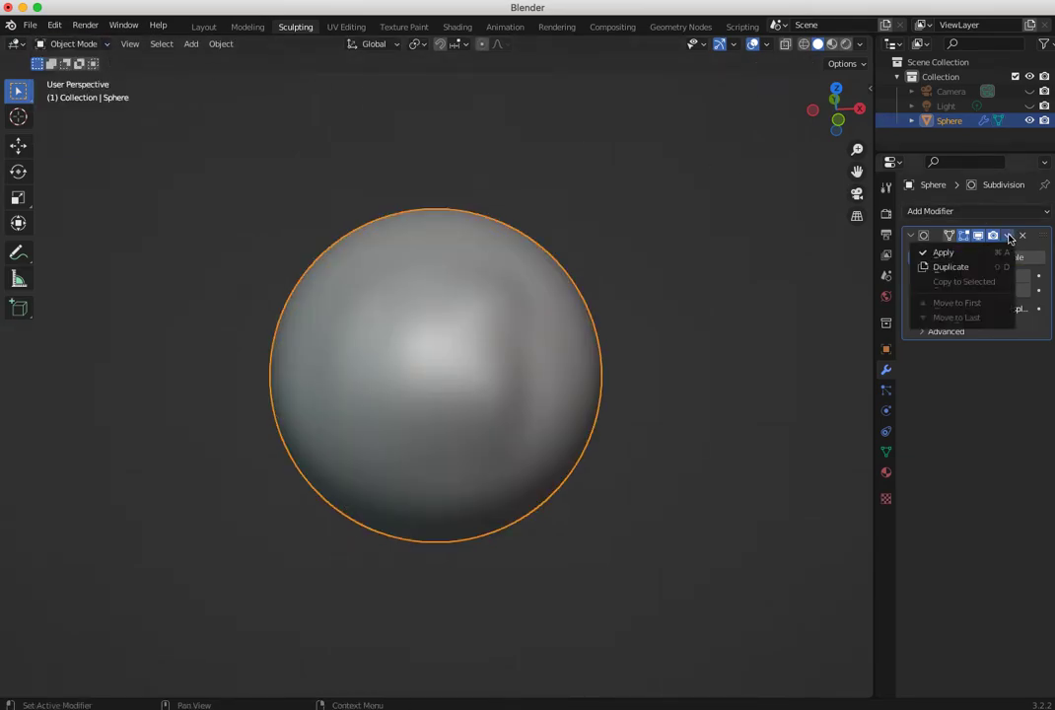
pyautogui.click(961, 252)
pyautogui.click(69, 45)
pyautogui.click(75, 75)
pyautogui.moveTo(348, 273); pyautogui.dragTo(303, 299, button='middle')
pyautogui.scroll(3, 335, 296)
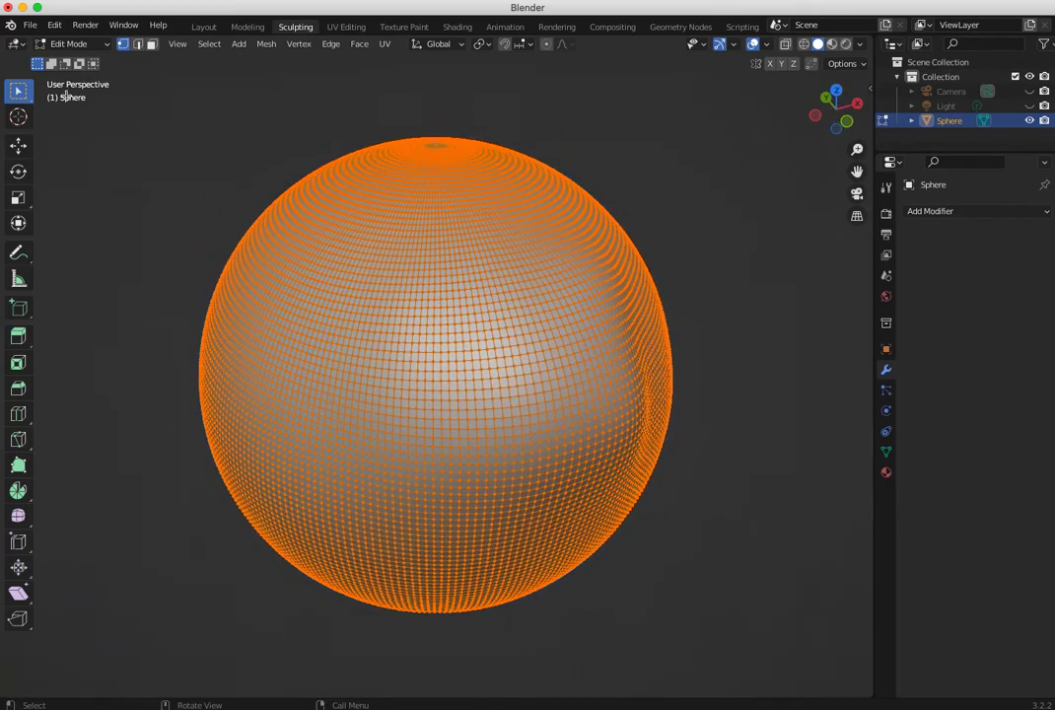
# - Switch to Sculpt Mode and build up a raised oval mound on the sphere's upper front with the Draw brush
pyautogui.click(65, 45)
pyautogui.click(74, 92)
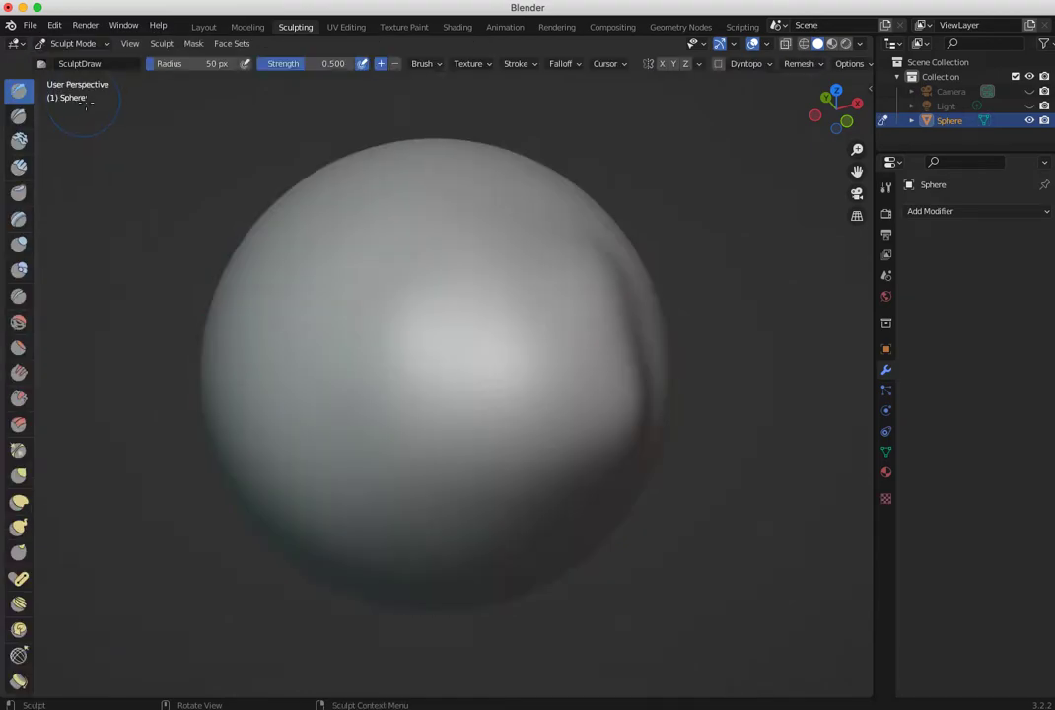
pyautogui.moveTo(336, 233)
pyautogui.mouseDown(button='middle')
pyautogui.moveTo(402, 267)
pyautogui.moveTo(280, 249)
pyautogui.moveTo(262, 235)
pyautogui.moveTo(271, 219)
pyautogui.mouseUp(button='middle')
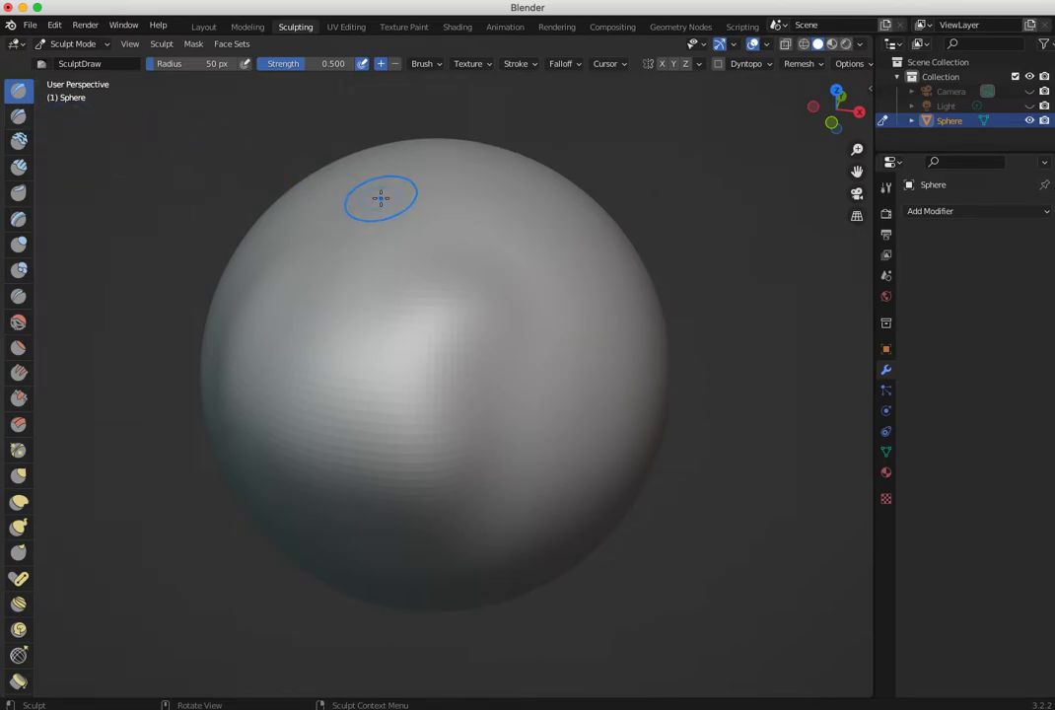
pyautogui.moveTo(371, 190); pyautogui.dragTo(341, 264)
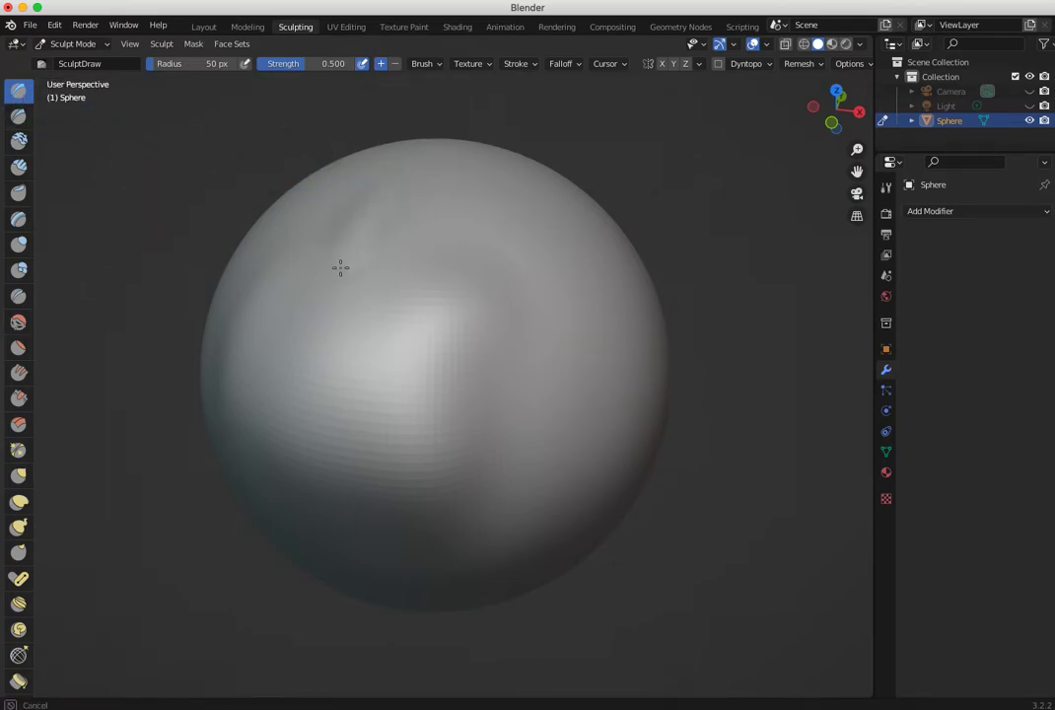
pyautogui.moveTo(393, 179)
pyautogui.mouseDown()
pyautogui.moveTo(371, 358)
pyautogui.moveTo(363, 329)
pyautogui.moveTo(396, 360)
pyautogui.moveTo(527, 309)
pyautogui.moveTo(445, 198)
pyautogui.moveTo(415, 360)
pyautogui.moveTo(449, 205)
pyautogui.moveTo(372, 209)
pyautogui.moveTo(499, 253)
pyautogui.moveTo(443, 347)
pyautogui.moveTo(379, 246)
pyautogui.moveTo(428, 292)
pyautogui.moveTo(473, 311)
pyautogui.moveTo(453, 342)
pyautogui.moveTo(472, 306)
pyautogui.moveTo(412, 204)
pyautogui.moveTo(439, 337)
pyautogui.mouseUp()
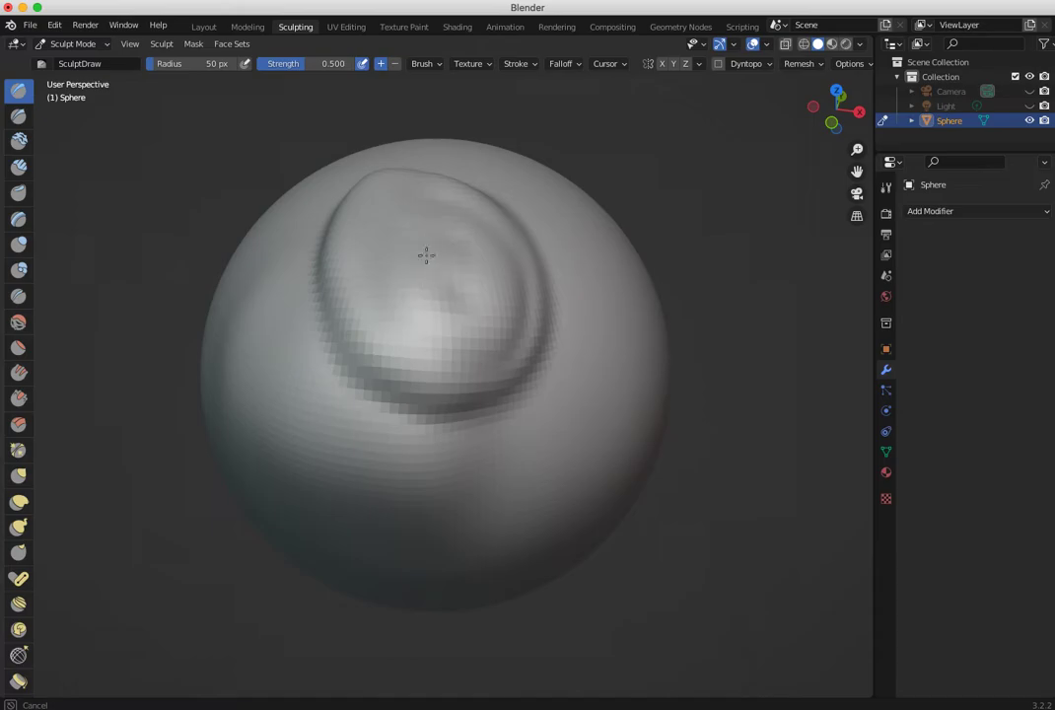
pyautogui.moveTo(507, 291); pyautogui.dragTo(348, 266)
pyautogui.moveTo(348, 266)
pyautogui.mouseDown(button='middle')
pyautogui.moveTo(212, 271)
pyautogui.moveTo(428, 278)
pyautogui.moveTo(446, 266)
pyautogui.moveTo(368, 273)
pyautogui.moveTo(275, 216)
pyautogui.mouseUp(button='middle')
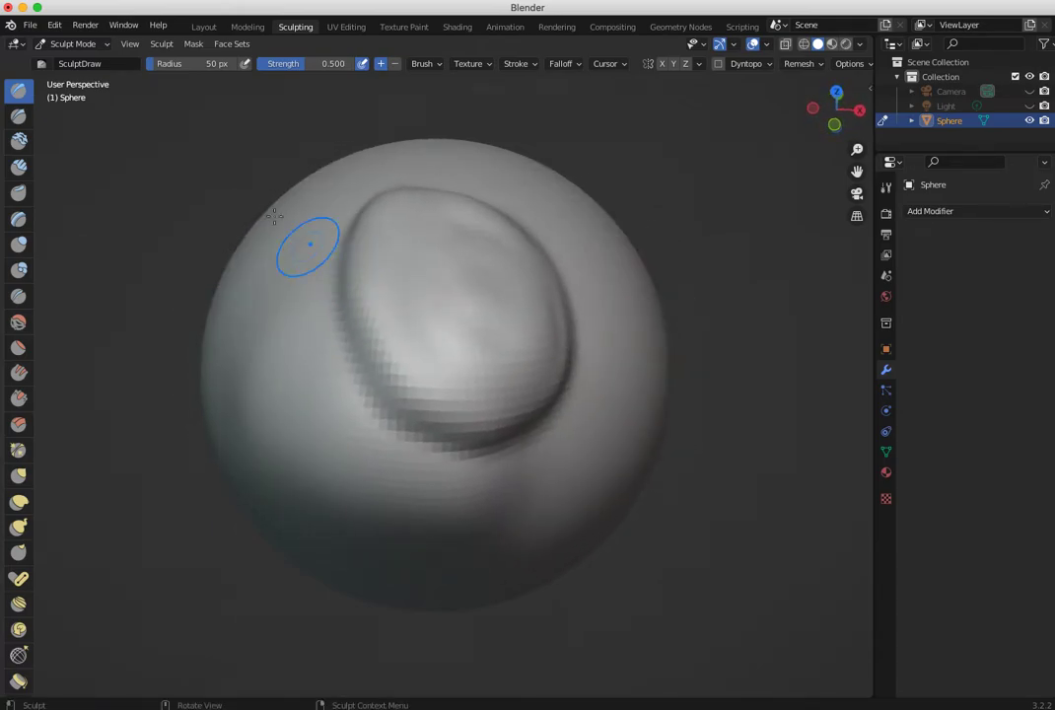
# - Return to Object Mode and apply Shade Smooth to the sculpted sphere
pyautogui.click(76, 46)
pyautogui.click(81, 60)
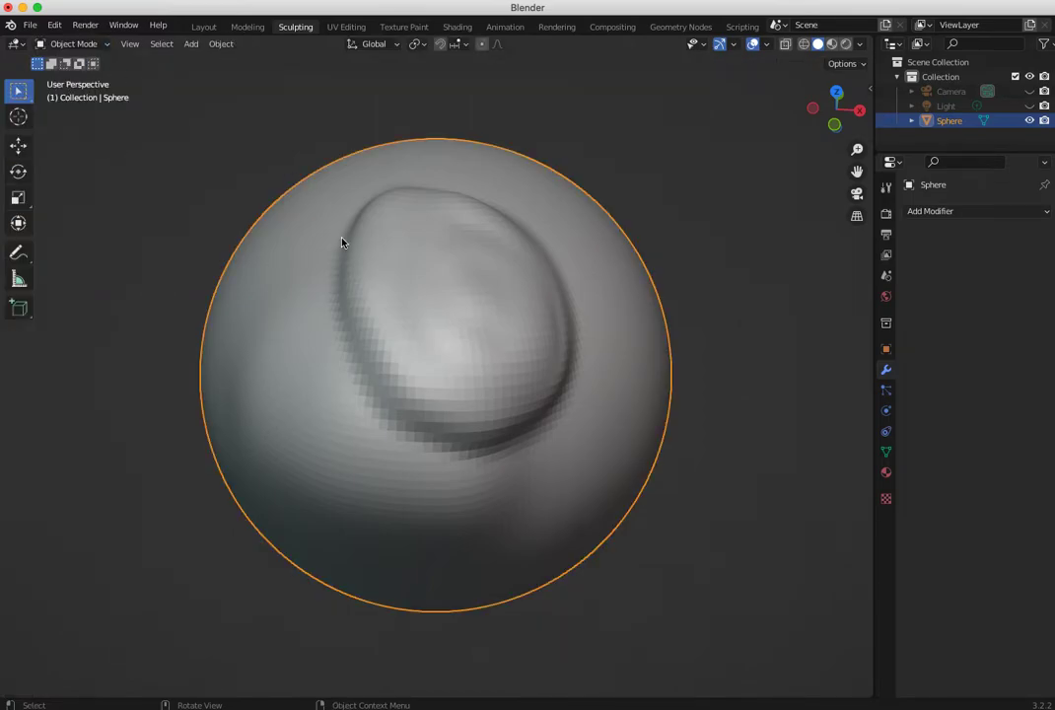
pyautogui.rightClick(319, 246)
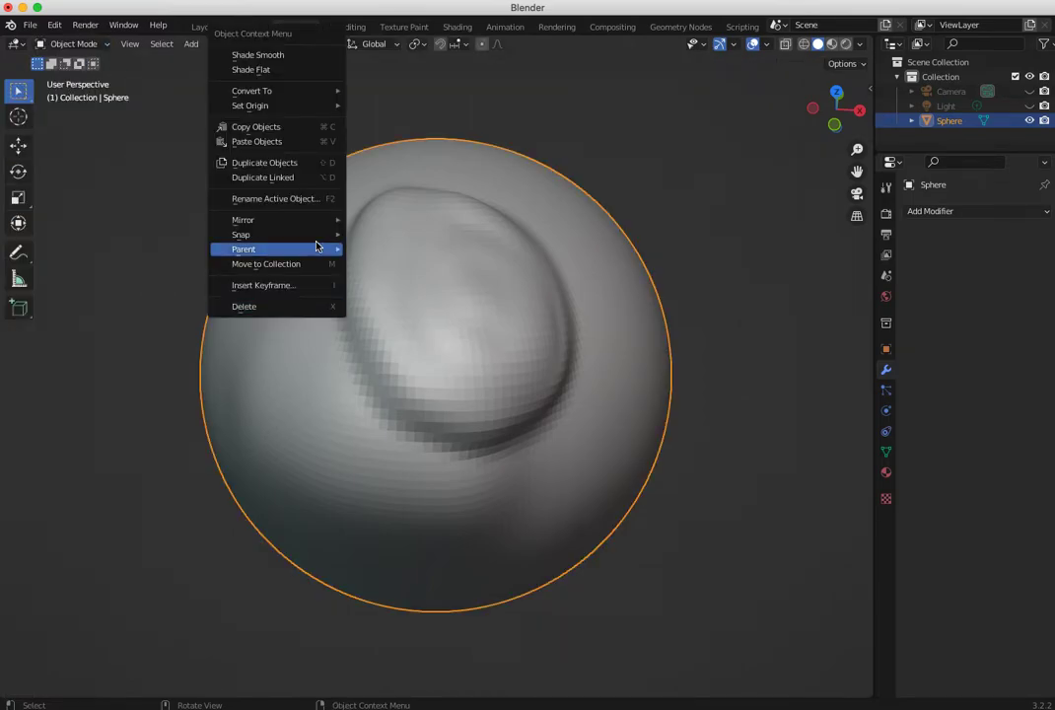
pyautogui.click(266, 53)
pyautogui.moveTo(264, 91)
pyautogui.mouseDown(button='middle')
pyautogui.moveTo(226, 214)
pyautogui.moveTo(252, 184)
pyautogui.moveTo(315, 254)
pyautogui.moveTo(296, 236)
pyautogui.mouseUp(button='middle')
# - Go back to Sculpt Mode and enlarge the Draw brush radius to 112 px
pyautogui.click(61, 45)
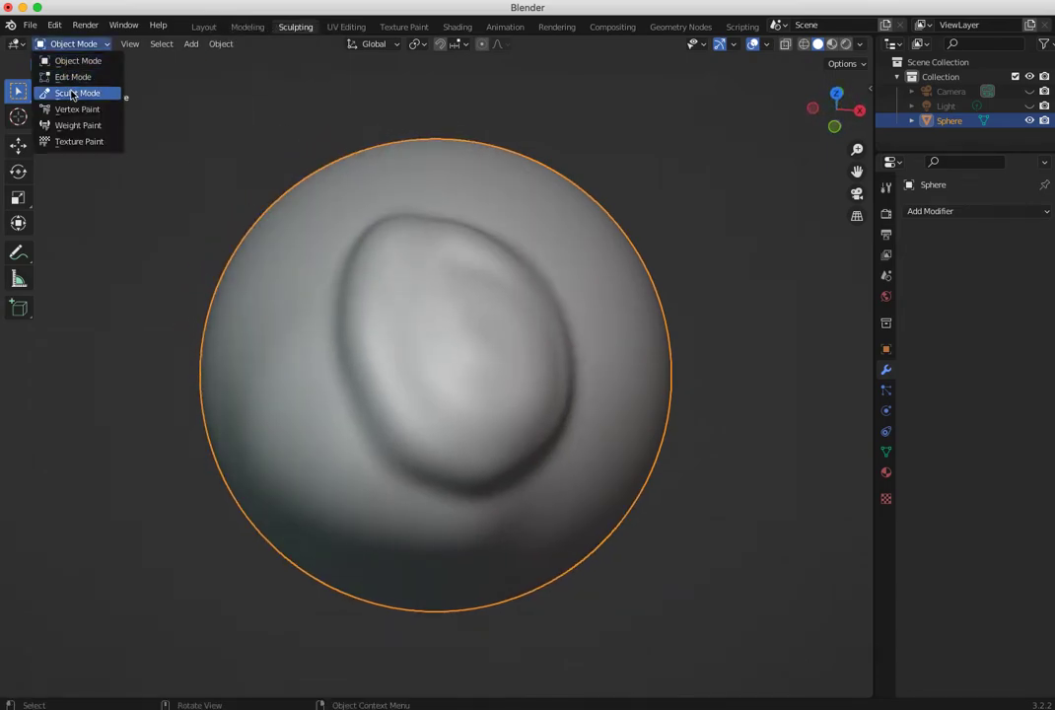
pyautogui.click(72, 93)
pyautogui.moveTo(290, 228)
pyautogui.mouseDown(button='middle')
pyautogui.moveTo(266, 225)
pyautogui.moveTo(307, 258)
pyautogui.mouseUp(button='middle')
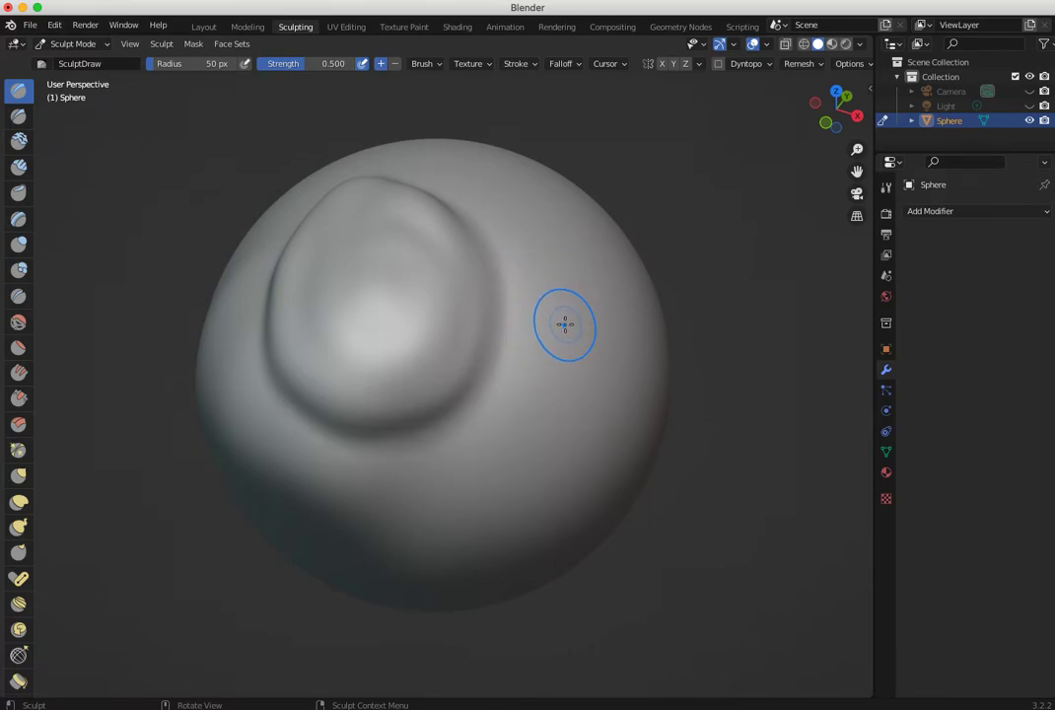
pyautogui.press(']')
pyautogui.press(']')
pyautogui.press(']')
pyautogui.press(']')
pyautogui.press(']')
pyautogui.press(']')
pyautogui.press(']')
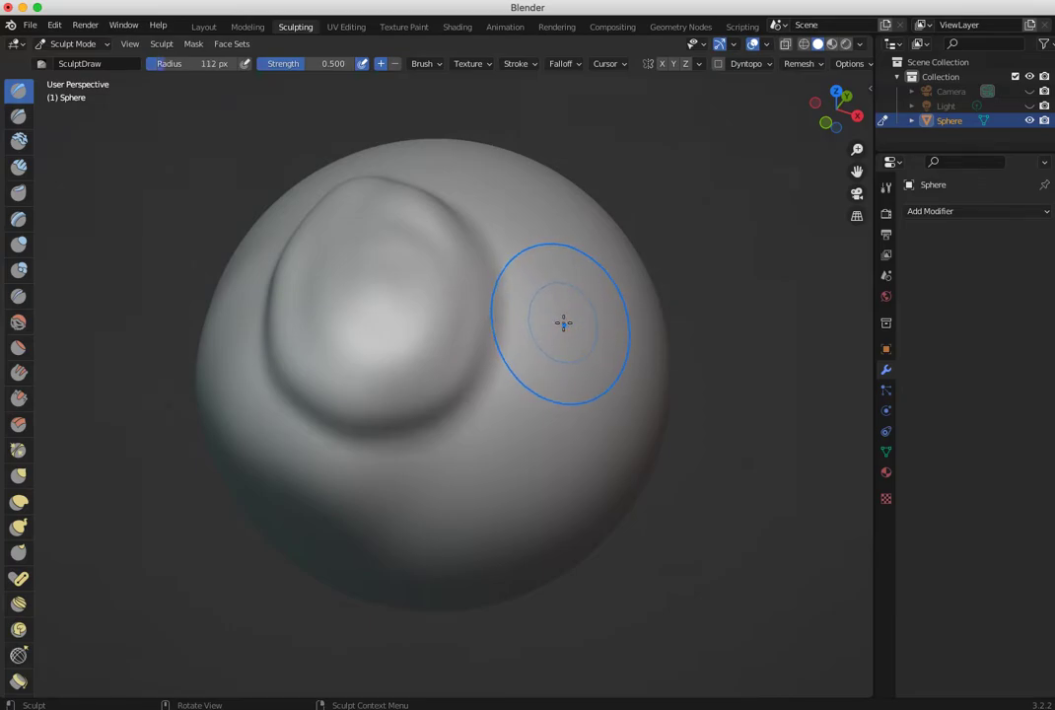
# - Test larger and smaller Draw brush sizes and set the brush radius to 63 px
pyautogui.press(']')
pyautogui.press(']')
pyautogui.press(']')
pyautogui.press(']')
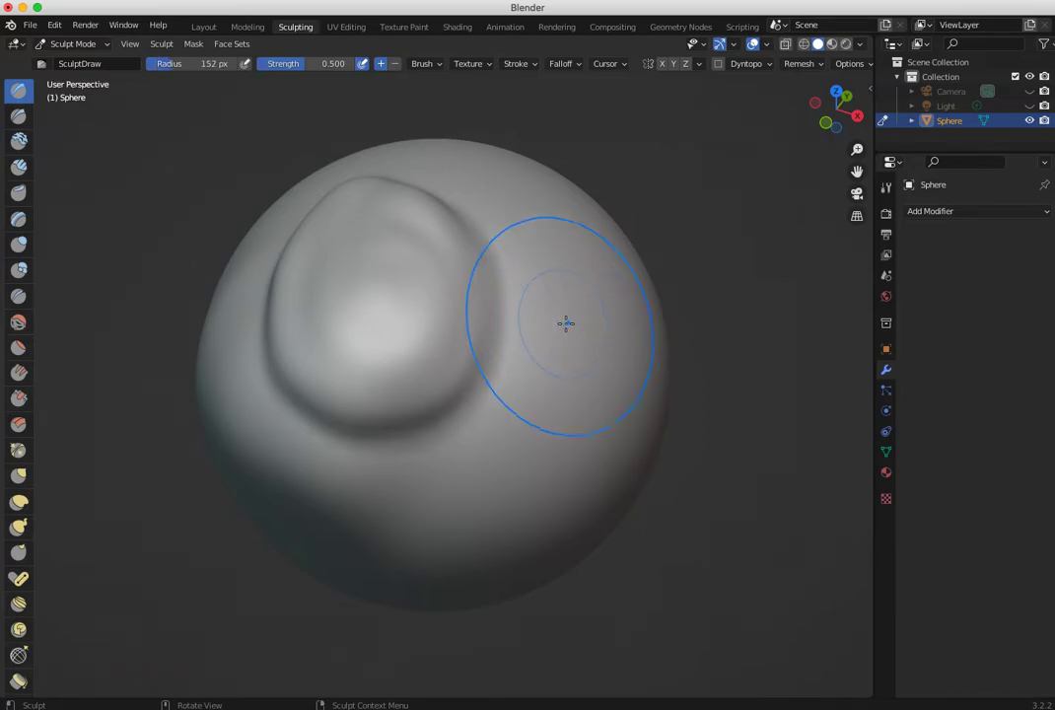
pyautogui.press('[')
pyautogui.press('[')
pyautogui.press('[')
pyautogui.press('[')
pyautogui.press('[')
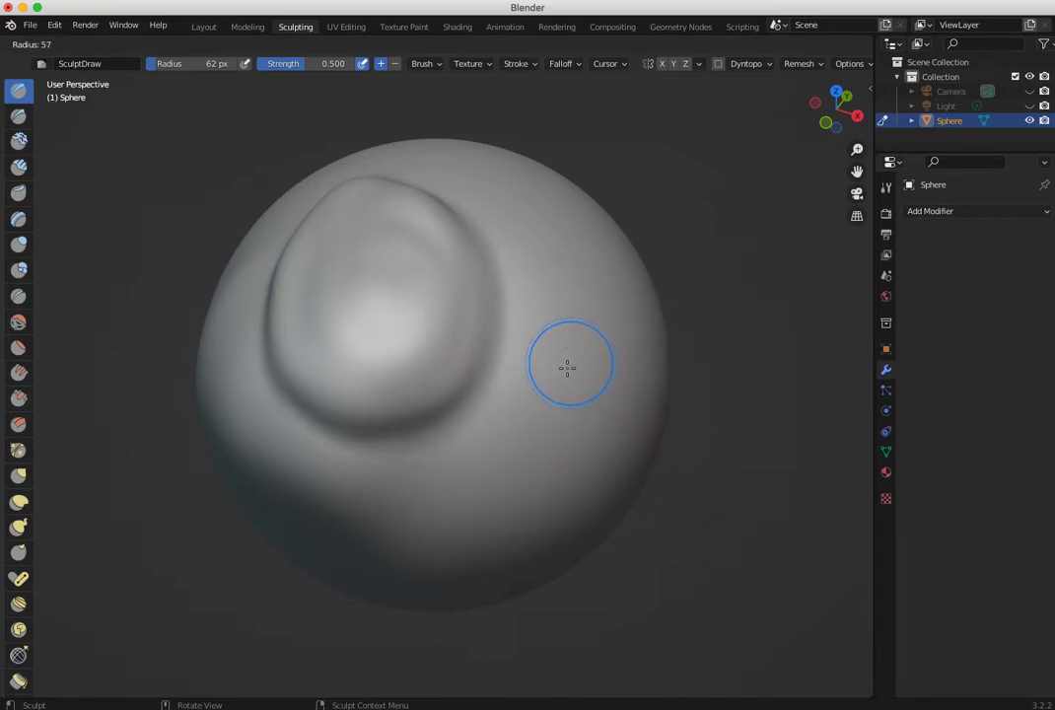
pyautogui.click(567, 368)
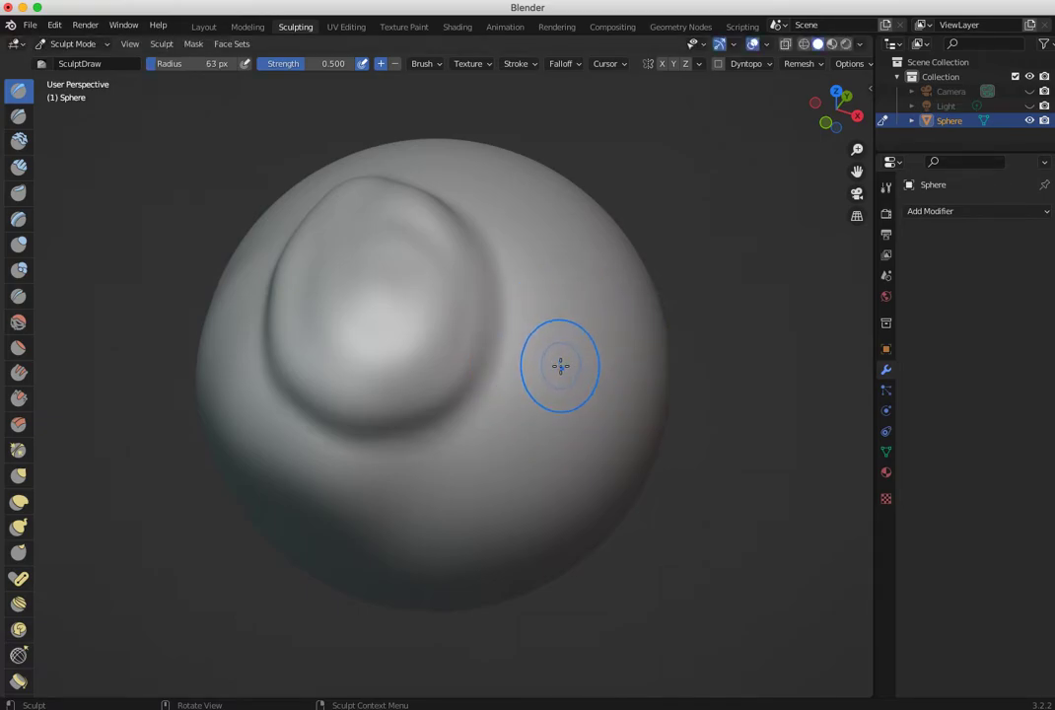
# - Raise two separate round bumps on the sphere beside the oval mound with the Draw brush at an 85 px radius
pyautogui.moveTo(561, 370); pyautogui.dragTo(474, 349, button='middle')
pyautogui.moveTo(566, 323)
pyautogui.mouseDown()
pyautogui.moveTo(497, 435)
pyautogui.moveTo(492, 327)
pyautogui.moveTo(531, 366)
pyautogui.moveTo(461, 368)
pyautogui.moveTo(559, 384)
pyautogui.moveTo(452, 335)
pyautogui.moveTo(581, 367)
pyautogui.moveTo(462, 362)
pyautogui.mouseUp()
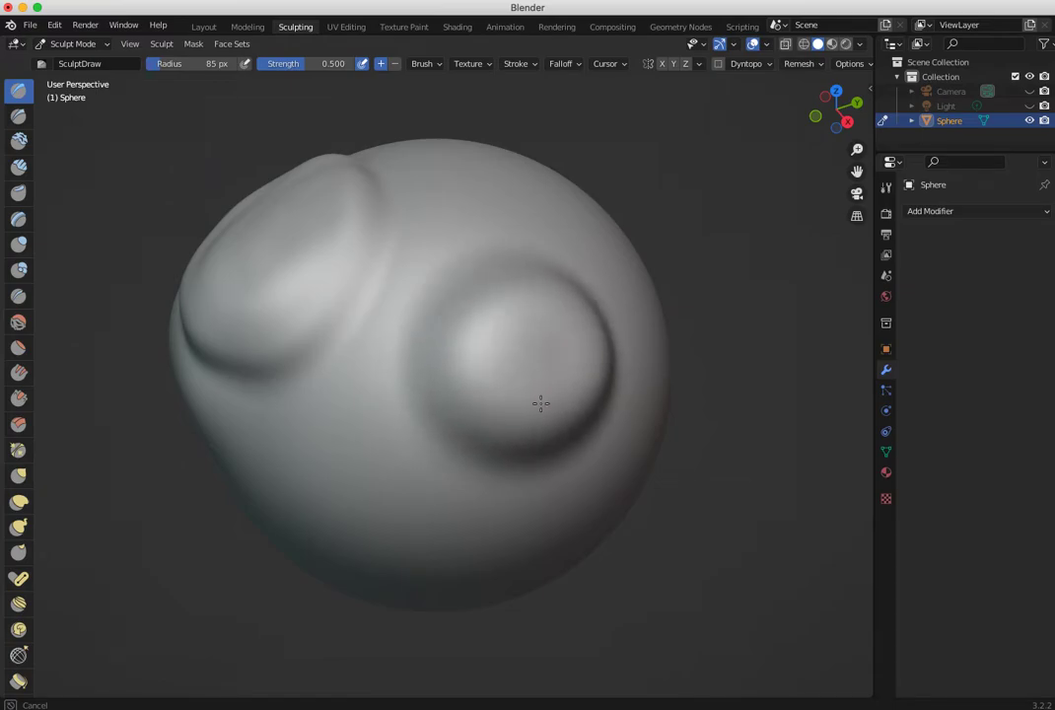
pyautogui.moveTo(532, 356)
pyautogui.mouseDown(button='middle')
pyautogui.moveTo(407, 365)
pyautogui.moveTo(441, 356)
pyautogui.moveTo(469, 329)
pyautogui.moveTo(533, 312)
pyautogui.moveTo(327, 383)
pyautogui.moveTo(439, 303)
pyautogui.mouseUp(button='middle')
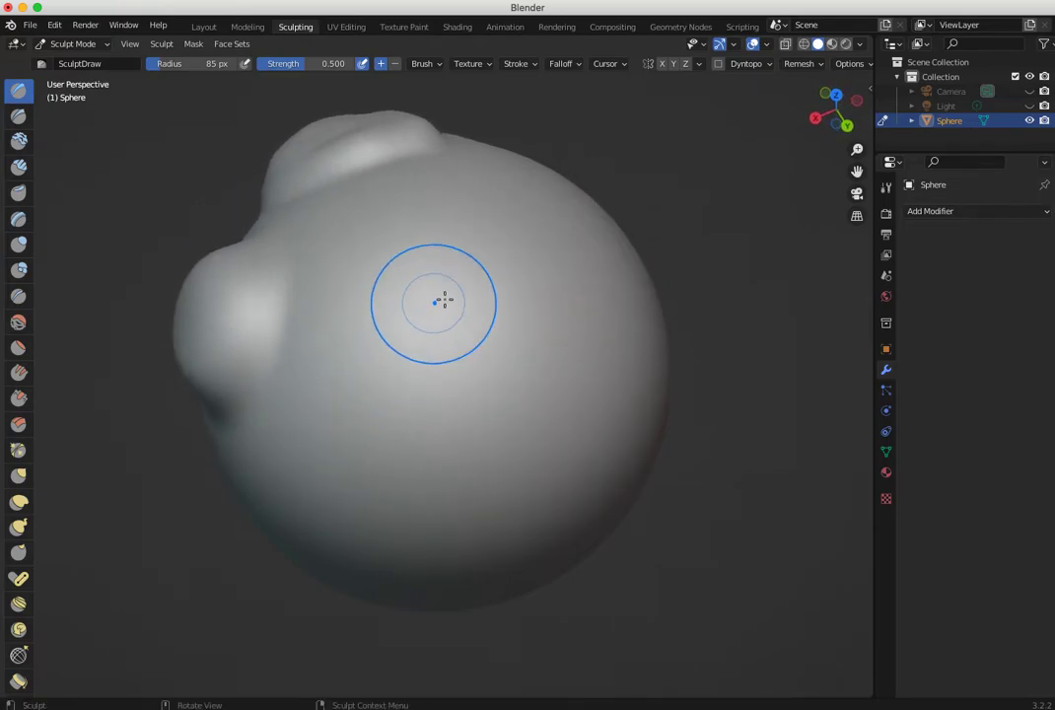
pyautogui.moveTo(533, 362)
pyautogui.mouseDown()
pyautogui.moveTo(391, 356)
pyautogui.moveTo(504, 348)
pyautogui.moveTo(463, 353)
pyautogui.moveTo(442, 322)
pyautogui.moveTo(419, 360)
pyautogui.moveTo(529, 351)
pyautogui.moveTo(499, 305)
pyautogui.mouseUp()
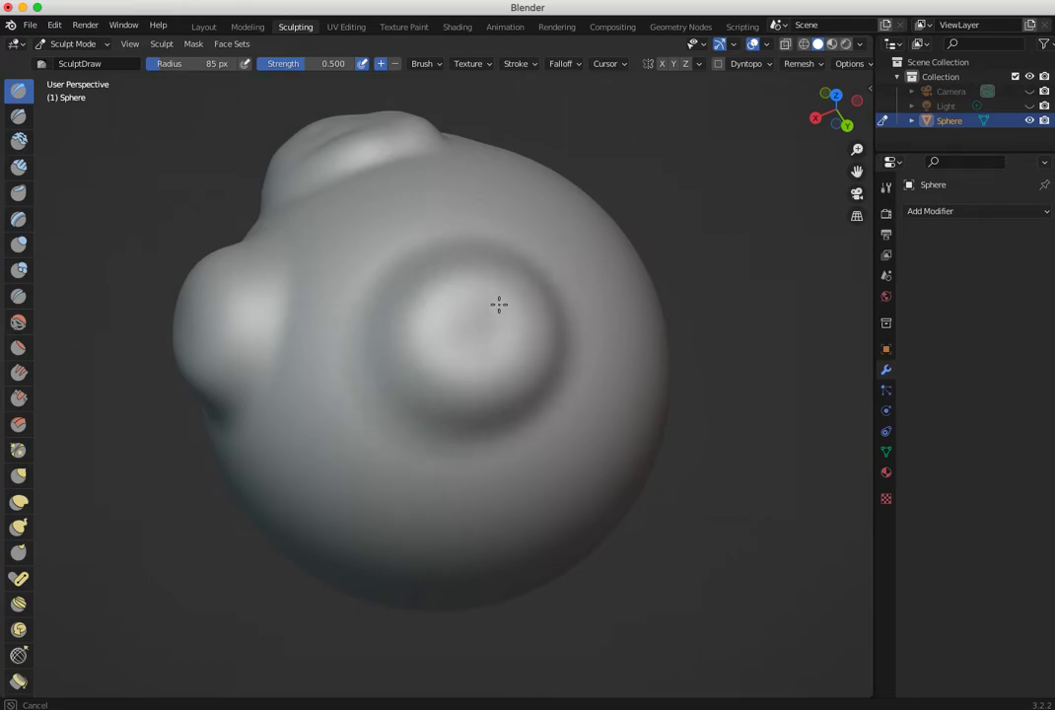
pyautogui.moveTo(479, 369)
pyautogui.mouseDown(button='middle')
pyautogui.moveTo(587, 366)
pyautogui.moveTo(617, 345)
pyautogui.moveTo(559, 308)
pyautogui.moveTo(595, 368)
pyautogui.moveTo(624, 353)
pyautogui.moveTo(550, 315)
pyautogui.mouseUp(button='middle')
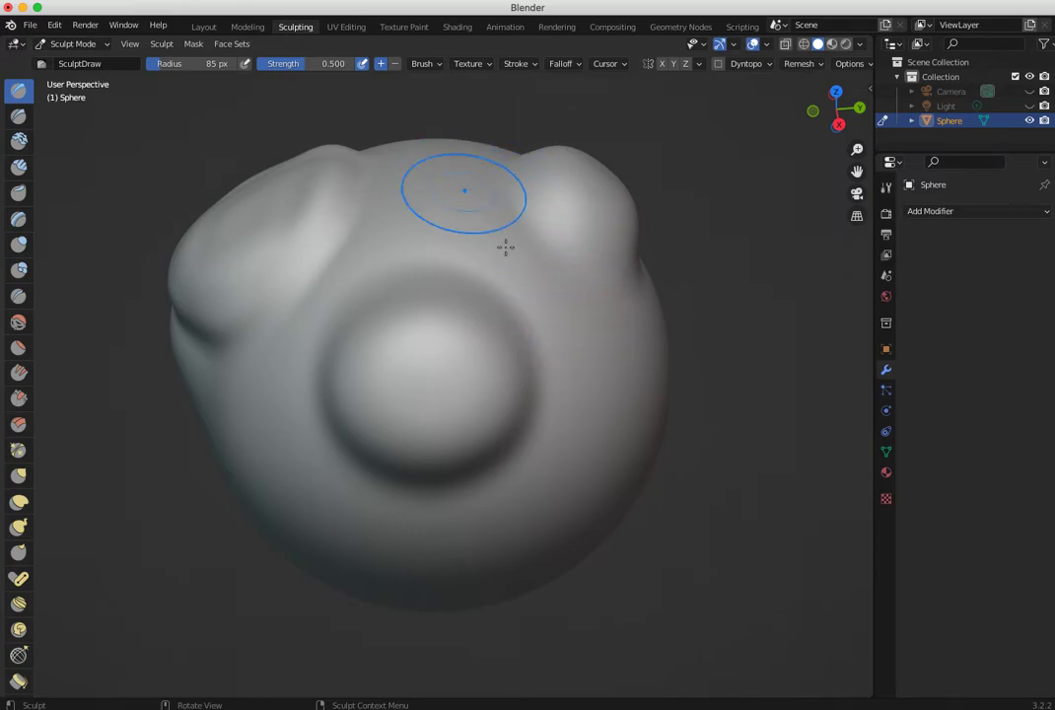
# - Build up two more round bumps farther around the sphere with the Draw brush
pyautogui.moveTo(524, 347); pyautogui.dragTo(487, 326, button='middle')
pyautogui.moveTo(502, 298)
pyautogui.mouseDown()
pyautogui.moveTo(461, 408)
pyautogui.moveTo(520, 297)
pyautogui.moveTo(462, 320)
pyautogui.mouseUp()
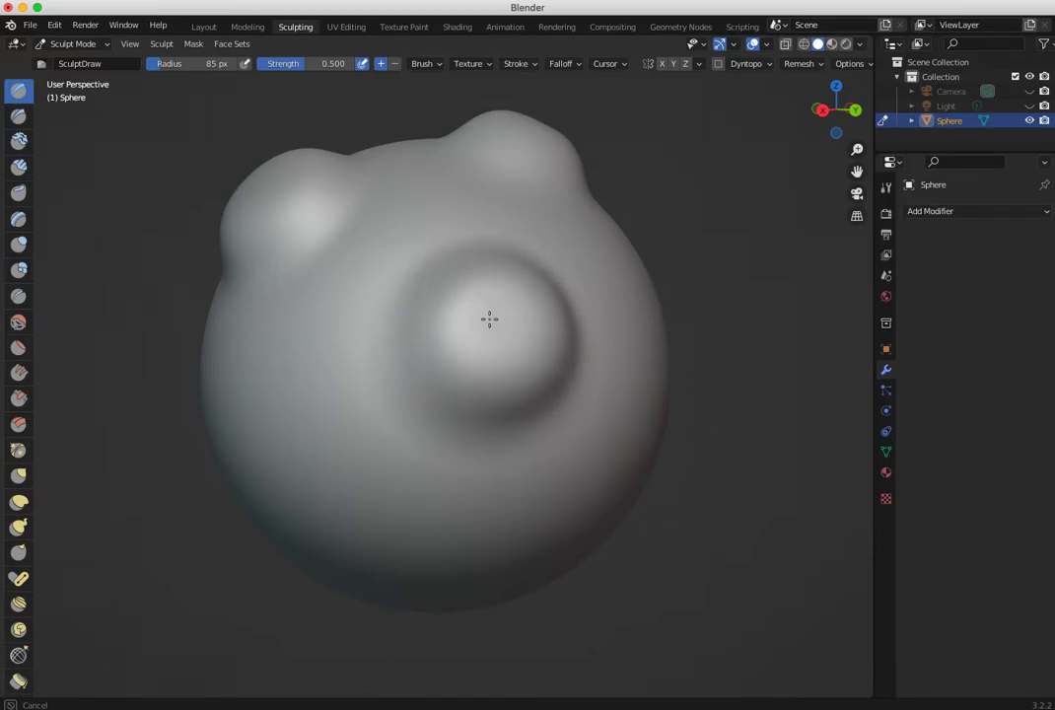
pyautogui.moveTo(494, 321)
pyautogui.mouseDown(button='middle')
pyautogui.moveTo(332, 384)
pyautogui.moveTo(360, 365)
pyautogui.mouseUp(button='middle')
pyautogui.moveTo(360, 365)
pyautogui.mouseDown()
pyautogui.moveTo(441, 424)
pyautogui.moveTo(450, 330)
pyautogui.moveTo(440, 367)
pyautogui.moveTo(464, 328)
pyautogui.moveTo(377, 333)
pyautogui.mouseUp()
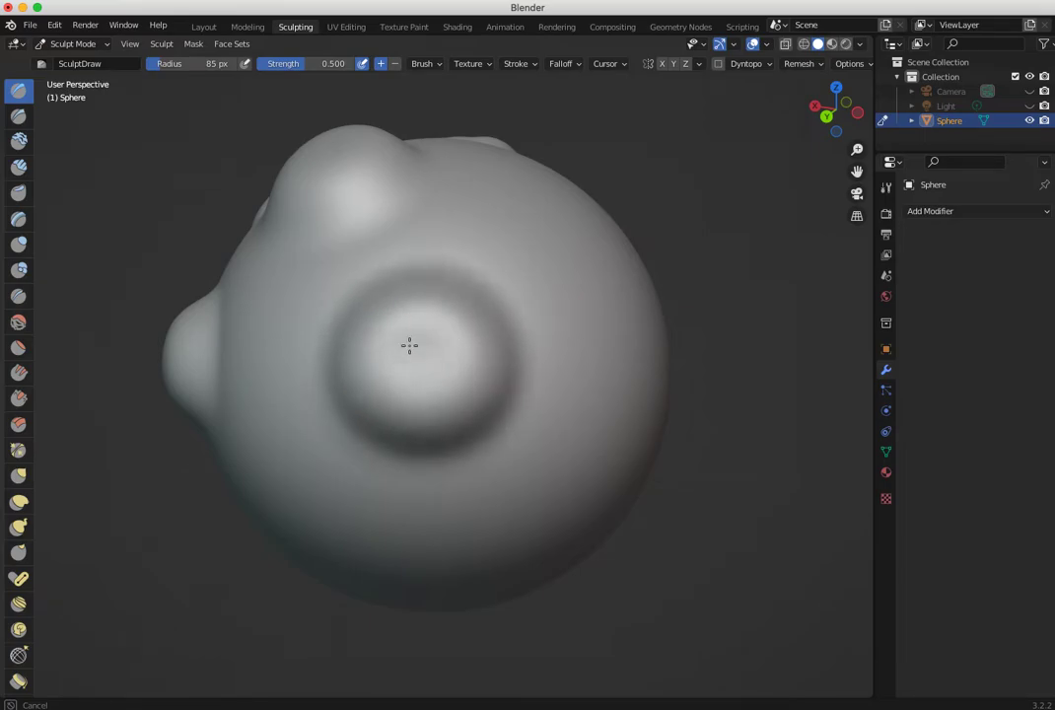
pyautogui.moveTo(416, 336)
pyautogui.mouseDown(button='middle')
pyautogui.moveTo(523, 369)
pyautogui.moveTo(593, 366)
pyautogui.moveTo(664, 332)
pyautogui.moveTo(485, 389)
pyautogui.moveTo(577, 377)
pyautogui.moveTo(560, 410)
pyautogui.moveTo(523, 422)
pyautogui.moveTo(460, 402)
pyautogui.moveTo(525, 381)
pyautogui.mouseUp(button='middle')
pyautogui.moveTo(459, 372)
pyautogui.mouseDown(button='middle')
pyautogui.moveTo(351, 368)
pyautogui.moveTo(362, 367)
pyautogui.mouseUp(button='middle')
pyautogui.moveTo(520, 356)
pyautogui.mouseDown()
pyautogui.moveTo(521, 292)
pyautogui.moveTo(483, 323)
pyautogui.moveTo(516, 278)
pyautogui.moveTo(538, 321)
pyautogui.moveTo(470, 337)
pyautogui.mouseUp()
pyautogui.moveTo(422, 404)
pyautogui.mouseDown(button='middle')
pyautogui.moveTo(779, 352)
pyautogui.moveTo(601, 420)
pyautogui.moveTo(707, 455)
pyautogui.moveTo(455, 394)
pyautogui.moveTo(617, 363)
pyautogui.moveTo(474, 394)
pyautogui.moveTo(514, 431)
pyautogui.mouseUp(button='middle')
# - Switch to the Grab brush at a 175 px radius and pull the surface below the bumps outward
pyautogui.press('g')
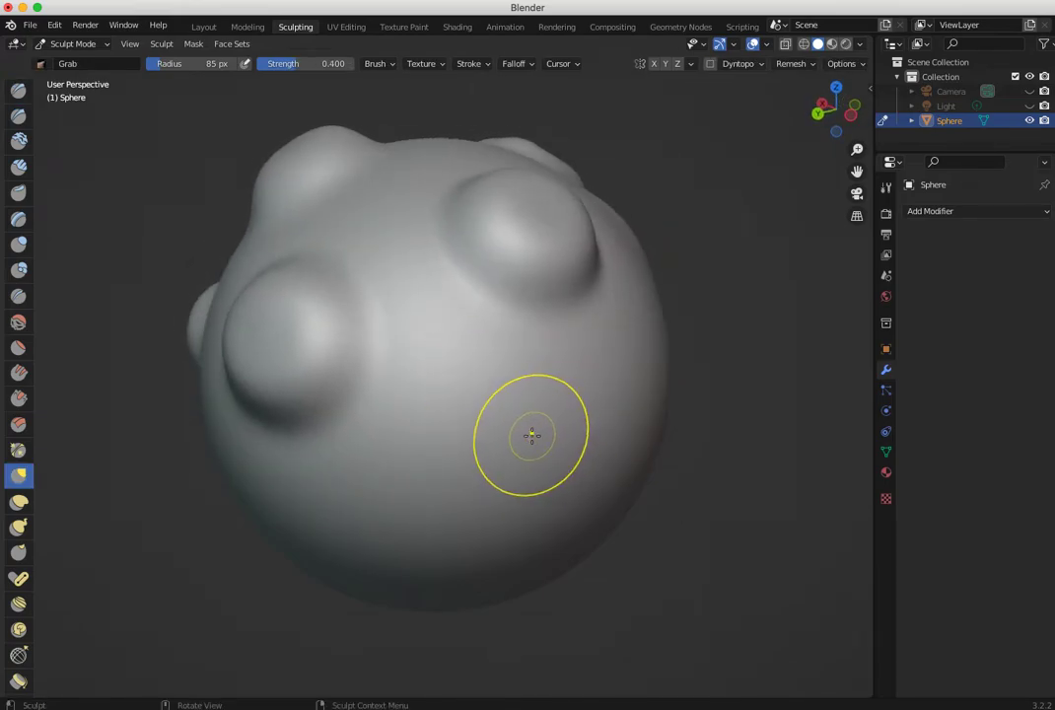
pyautogui.press('f')
pyautogui.click(592, 439)
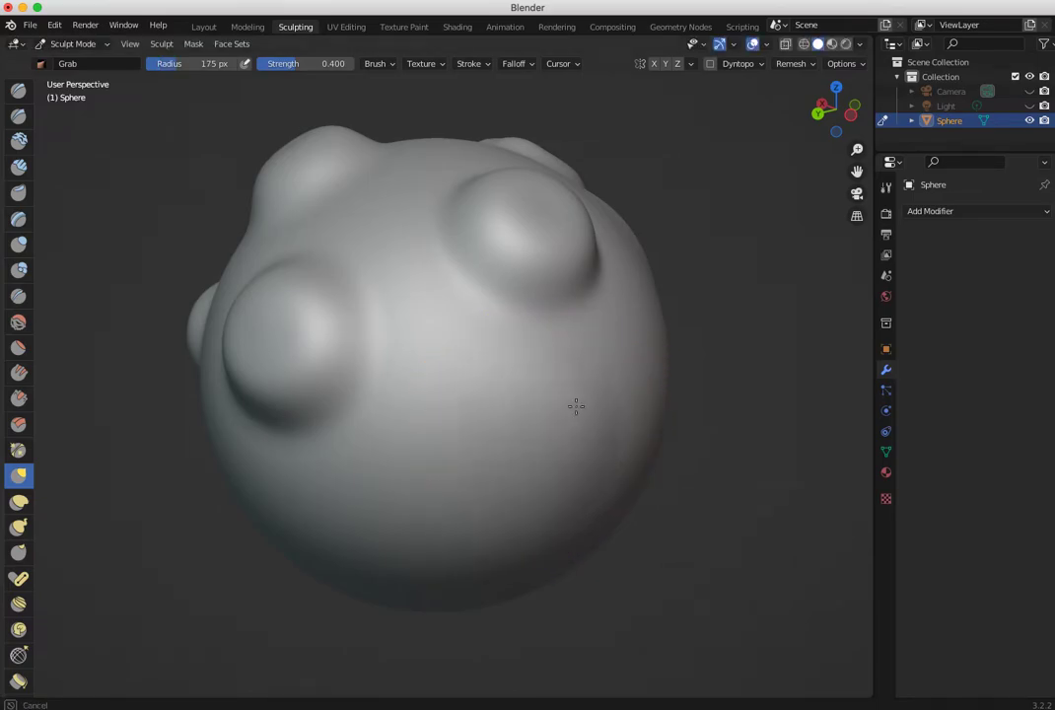
pyautogui.moveTo(631, 480)
pyautogui.mouseDown(button='middle')
pyautogui.moveTo(462, 437)
pyautogui.moveTo(558, 445)
pyautogui.moveTo(463, 335)
pyautogui.mouseUp(button='middle')
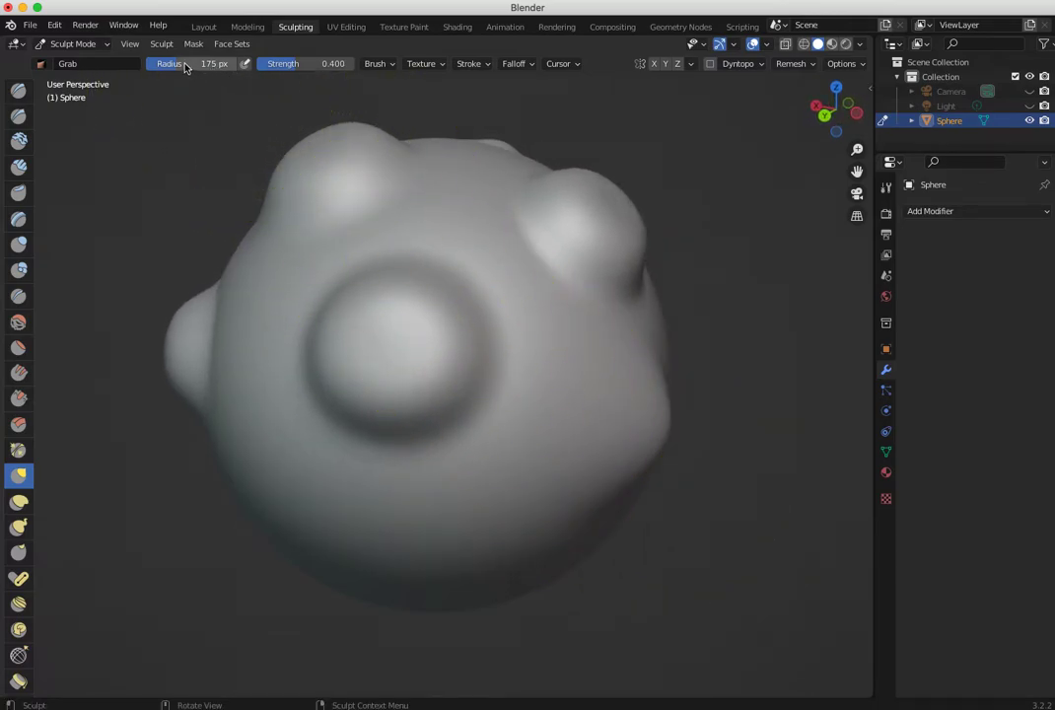
# - Set the Grab brush radius to 167 px and its strength to 0.570
pyautogui.moveTo(202, 67); pyautogui.dragTo(237, 67)
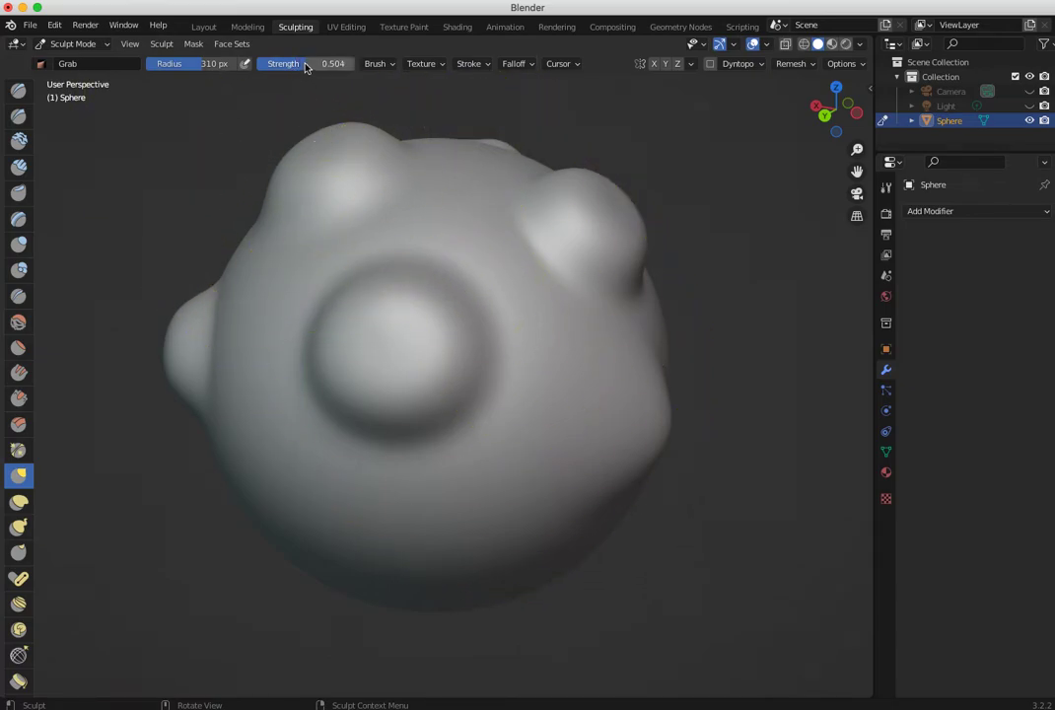
pyautogui.moveTo(332, 67); pyautogui.dragTo(334, 67)
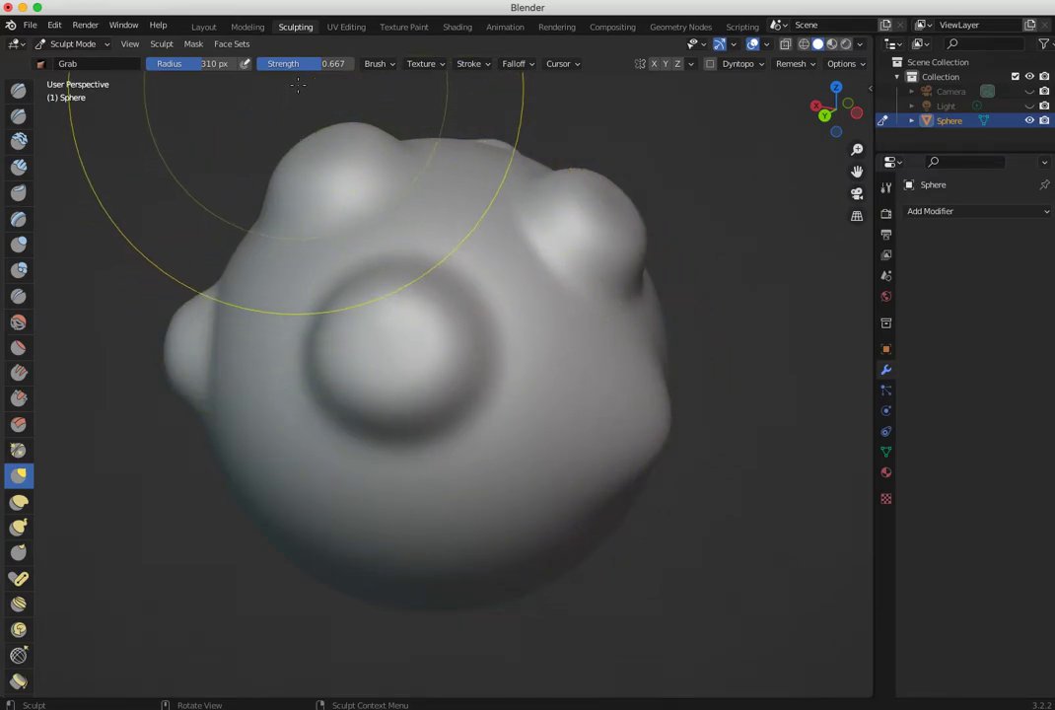
pyautogui.moveTo(294, 67); pyautogui.dragTo(290, 67)
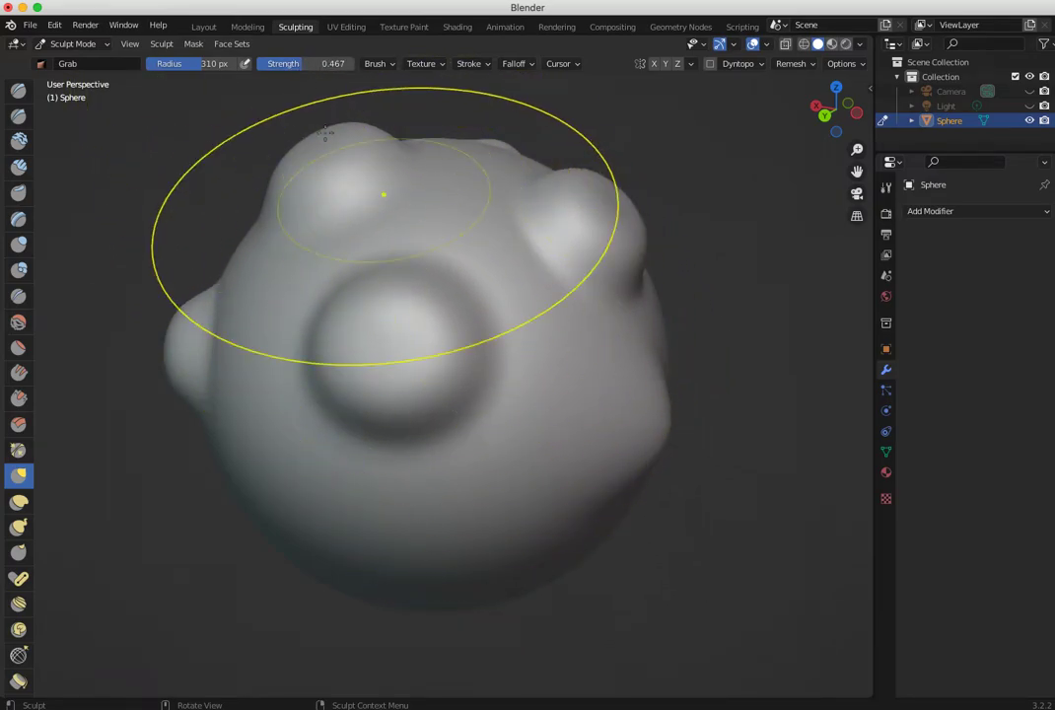
pyautogui.moveTo(296, 67); pyautogui.dragTo(300, 67)
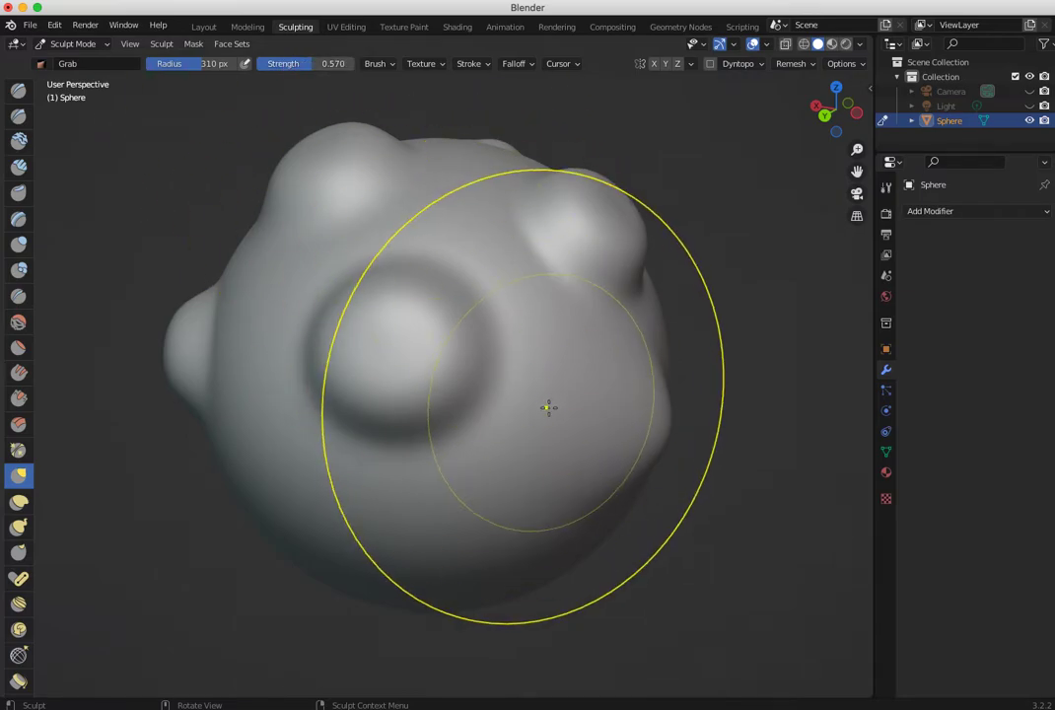
pyautogui.moveTo(181, 69); pyautogui.dragTo(184, 69)
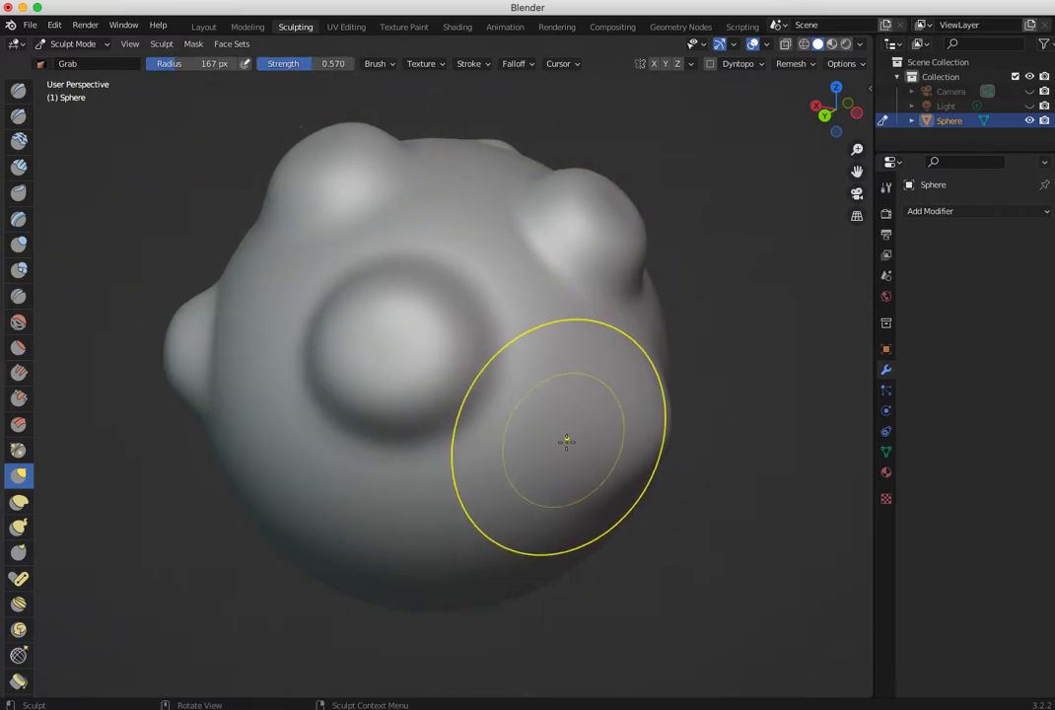
# - Pull the smooth area below the round bumps into a rounded protrusion with the Grab brush, checking it from several sides
pyautogui.moveTo(569, 458)
pyautogui.mouseDown()
pyautogui.moveTo(625, 505)
pyautogui.moveTo(582, 431)
pyautogui.moveTo(631, 497)
pyautogui.mouseUp()
pyautogui.moveTo(562, 453)
pyautogui.mouseDown(button='middle')
pyautogui.moveTo(486, 449)
pyautogui.moveTo(428, 420)
pyautogui.mouseUp(button='middle')
pyautogui.moveTo(434, 409)
pyautogui.mouseDown()
pyautogui.moveTo(402, 388)
pyautogui.moveTo(391, 430)
pyautogui.mouseUp()
pyautogui.moveTo(432, 437)
pyautogui.mouseDown(button='middle')
pyautogui.moveTo(484, 443)
pyautogui.moveTo(533, 418)
pyautogui.mouseUp(button='middle')
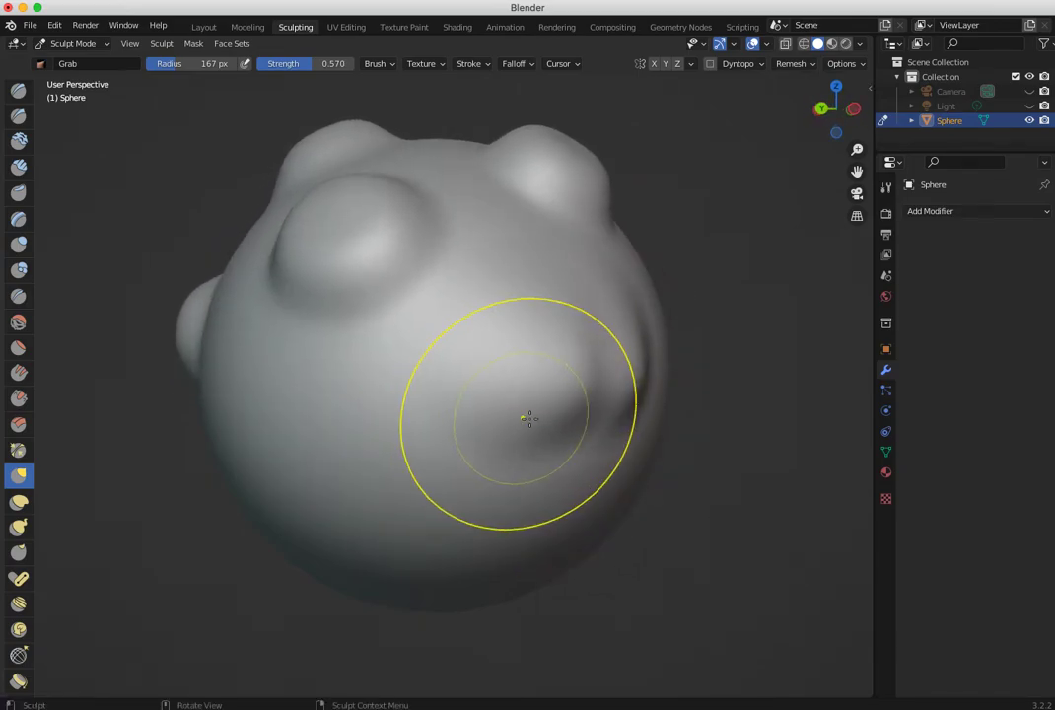
pyautogui.moveTo(549, 373)
pyautogui.mouseDown()
pyautogui.moveTo(558, 407)
pyautogui.moveTo(563, 358)
pyautogui.moveTo(421, 412)
pyautogui.mouseUp()
pyautogui.moveTo(421, 412)
pyautogui.mouseDown(button='middle')
pyautogui.moveTo(353, 436)
pyautogui.moveTo(424, 452)
pyautogui.mouseUp(button='middle')
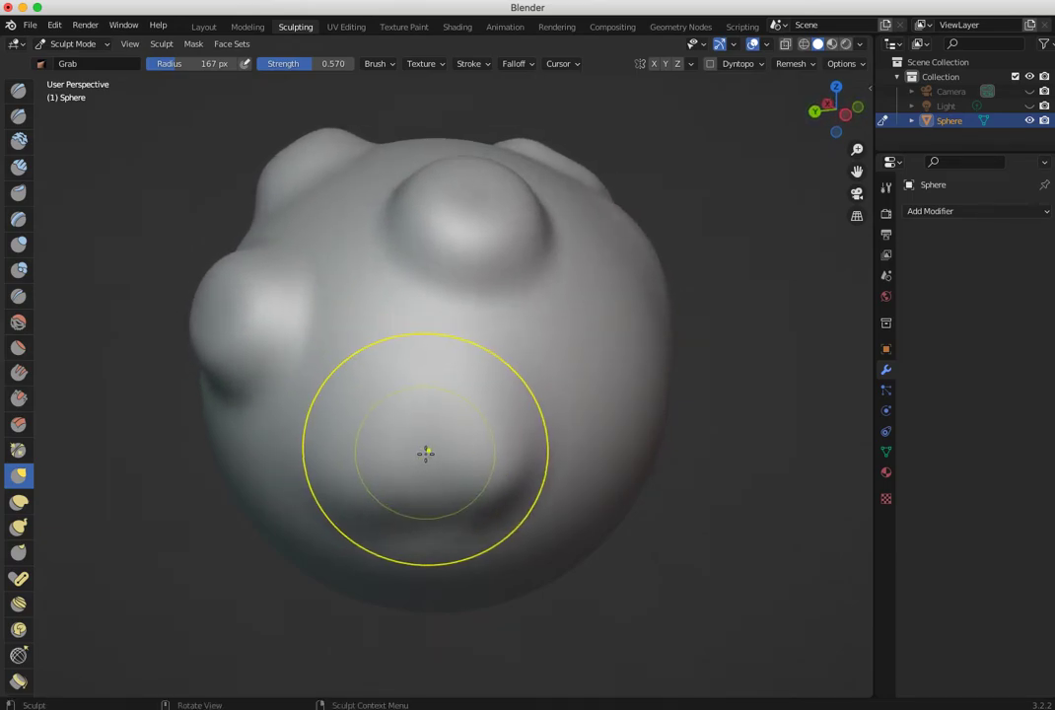
pyautogui.moveTo(424, 451); pyautogui.dragTo(434, 498)
pyautogui.moveTo(434, 498)
pyautogui.mouseDown(button='middle')
pyautogui.moveTo(523, 427)
pyautogui.moveTo(558, 444)
pyautogui.moveTo(474, 456)
pyautogui.moveTo(452, 441)
pyautogui.moveTo(522, 447)
pyautogui.moveTo(461, 487)
pyautogui.mouseUp(button='middle')
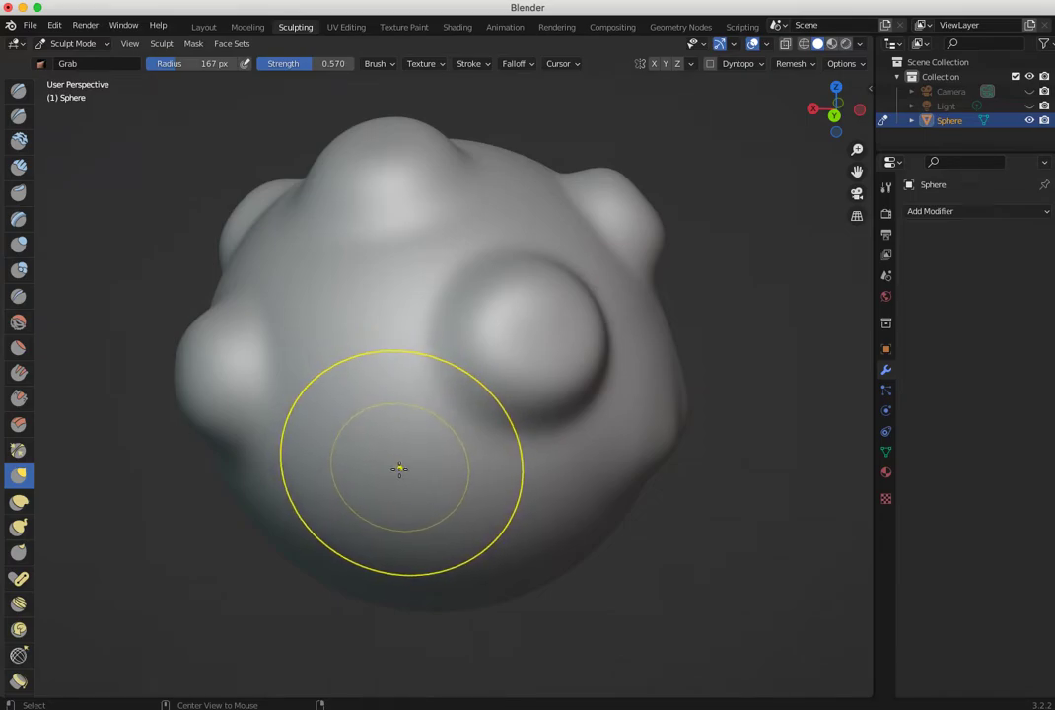
pyautogui.moveTo(377, 443)
pyautogui.mouseDown(button='middle')
pyautogui.moveTo(249, 426)
pyautogui.moveTo(160, 432)
pyautogui.moveTo(365, 448)
pyautogui.moveTo(419, 426)
pyautogui.mouseUp(button='middle')
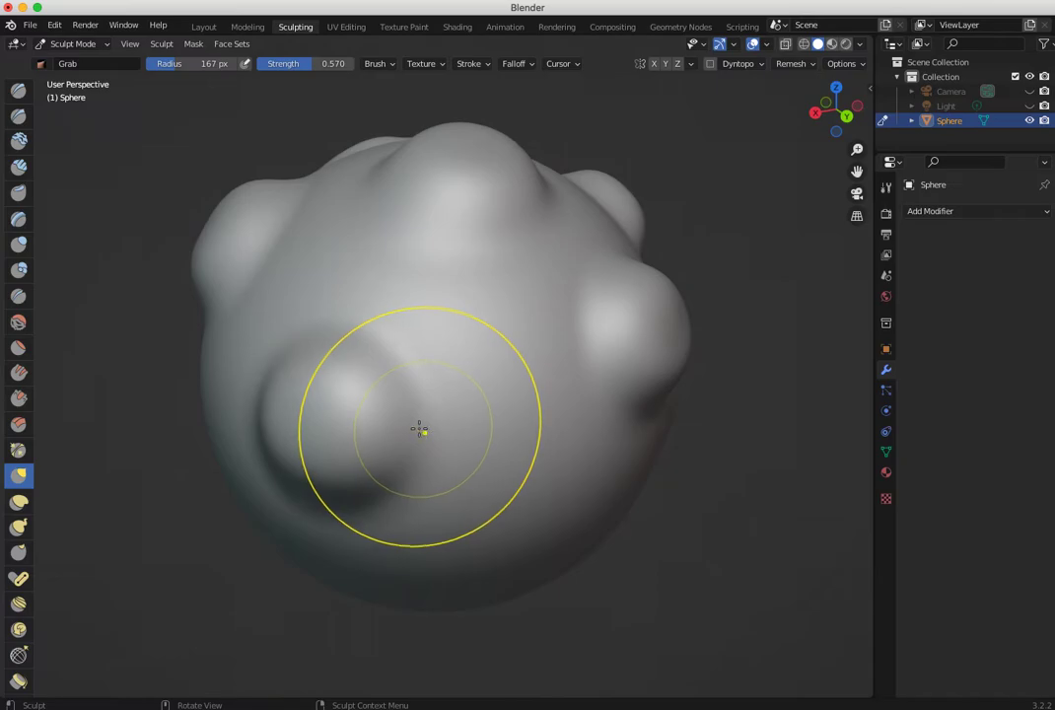
pyautogui.moveTo(330, 414)
pyautogui.mouseDown(button='middle')
pyautogui.moveTo(421, 420)
pyautogui.moveTo(375, 420)
pyautogui.mouseUp(button='middle')
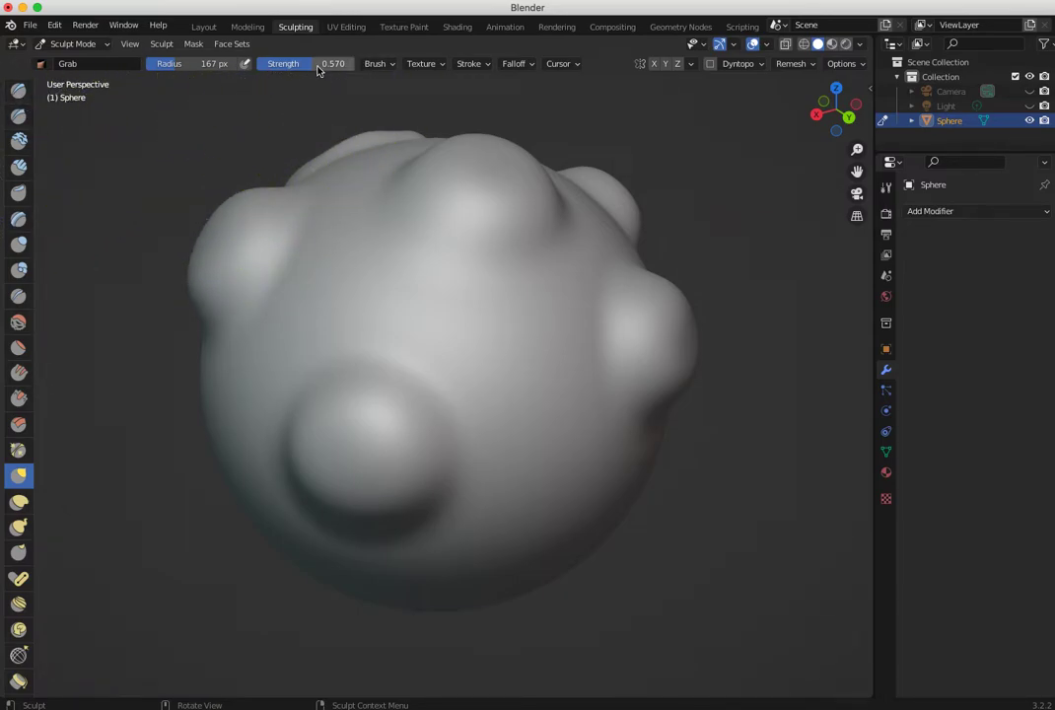
# - Set the Grab brush radius to 88 px and its strength to 1.000
pyautogui.moveTo(304, 69); pyautogui.dragTo(268, 66)
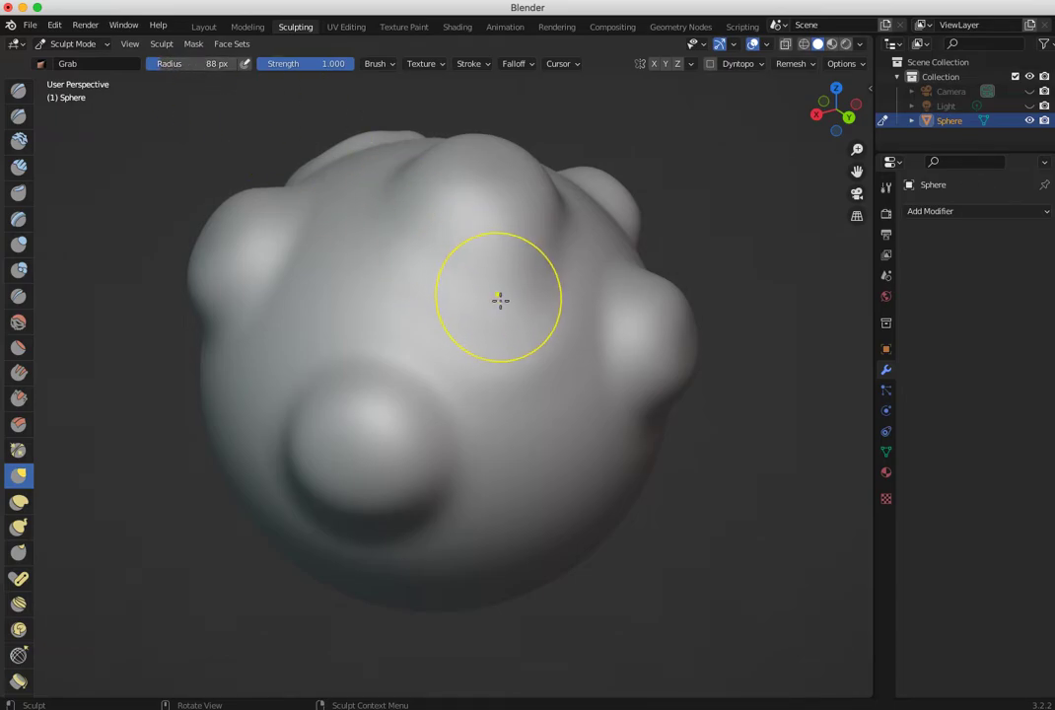
# - Try pulling sharp spikes out of the sphere's sides with the Grab brush, and undo them
pyautogui.moveTo(500, 300)
pyautogui.mouseDown()
pyautogui.moveTo(485, 328)
pyautogui.moveTo(568, 280)
pyautogui.mouseUp()
pyautogui.moveTo(566, 338)
pyautogui.mouseDown(button='middle')
pyautogui.moveTo(648, 352)
pyautogui.moveTo(619, 322)
pyautogui.mouseUp(button='middle')
pyautogui.moveTo(619, 362)
pyautogui.mouseDown()
pyautogui.moveTo(672, 382)
pyautogui.moveTo(789, 393)
pyautogui.mouseUp()
pyautogui.moveTo(261, 367); pyautogui.dragTo(136, 389)
pyautogui.moveTo(281, 433); pyautogui.dragTo(199, 491, button='middle')
pyautogui.moveTo(272, 310); pyautogui.dragTo(160, 304)
pyautogui.moveTo(160, 304)
pyautogui.mouseDown(button='middle')
pyautogui.moveTo(461, 304)
pyautogui.moveTo(292, 335)
pyautogui.mouseUp(button='middle')
pyautogui.hotkey('ctrl', 'z')
pyautogui.hotkey('ctrl', 'z')
pyautogui.hotkey('ctrl', 'z')
pyautogui.hotkey('ctrl', 'z')
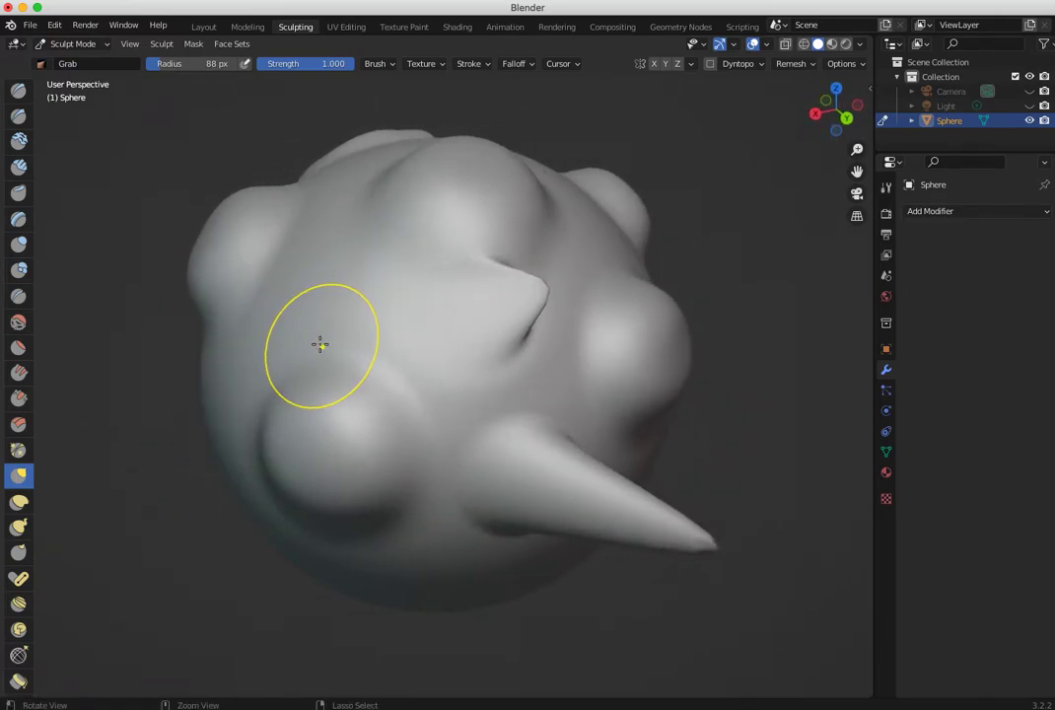
# - Push the centre of one round bump inward with the Grab brush to form a deep hollow socket
pyautogui.moveTo(346, 349)
pyautogui.mouseDown(button='middle')
pyautogui.moveTo(237, 327)
pyautogui.moveTo(194, 287)
pyautogui.moveTo(252, 311)
pyautogui.mouseUp(button='middle')
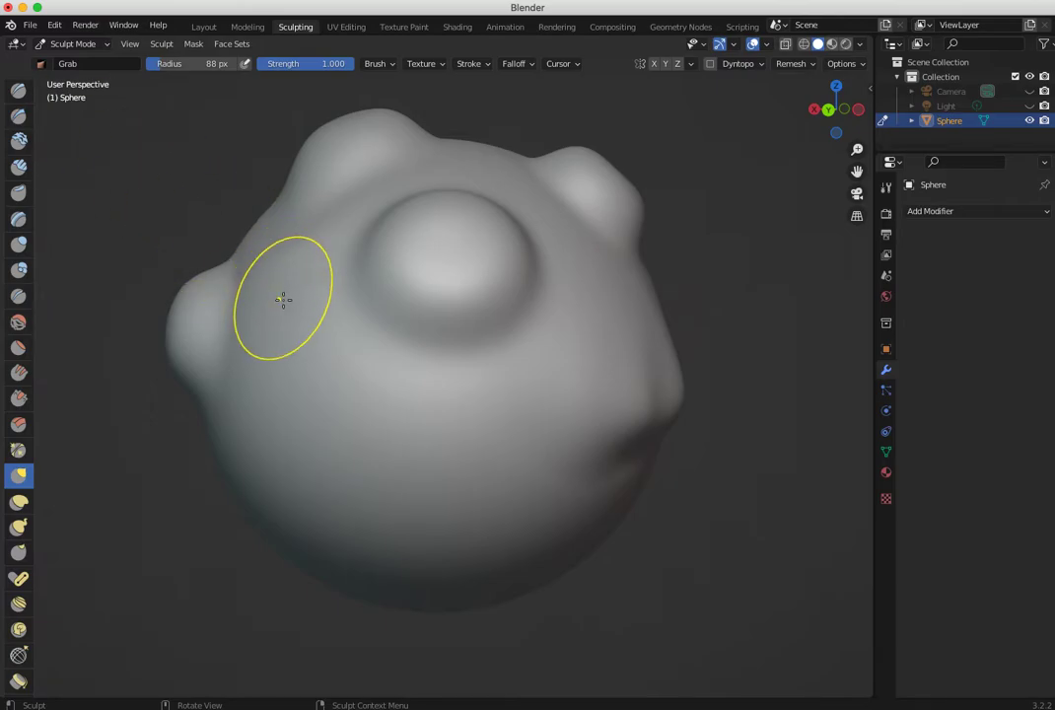
pyautogui.moveTo(369, 235)
pyautogui.mouseDown()
pyautogui.moveTo(461, 252)
pyautogui.moveTo(444, 238)
pyautogui.moveTo(497, 328)
pyautogui.moveTo(445, 233)
pyautogui.moveTo(448, 296)
pyautogui.mouseUp()
pyautogui.moveTo(447, 306)
pyautogui.mouseDown(button='middle')
pyautogui.moveTo(353, 332)
pyautogui.moveTo(426, 344)
pyautogui.moveTo(375, 336)
pyautogui.moveTo(443, 383)
pyautogui.moveTo(412, 377)
pyautogui.mouseUp(button='middle')
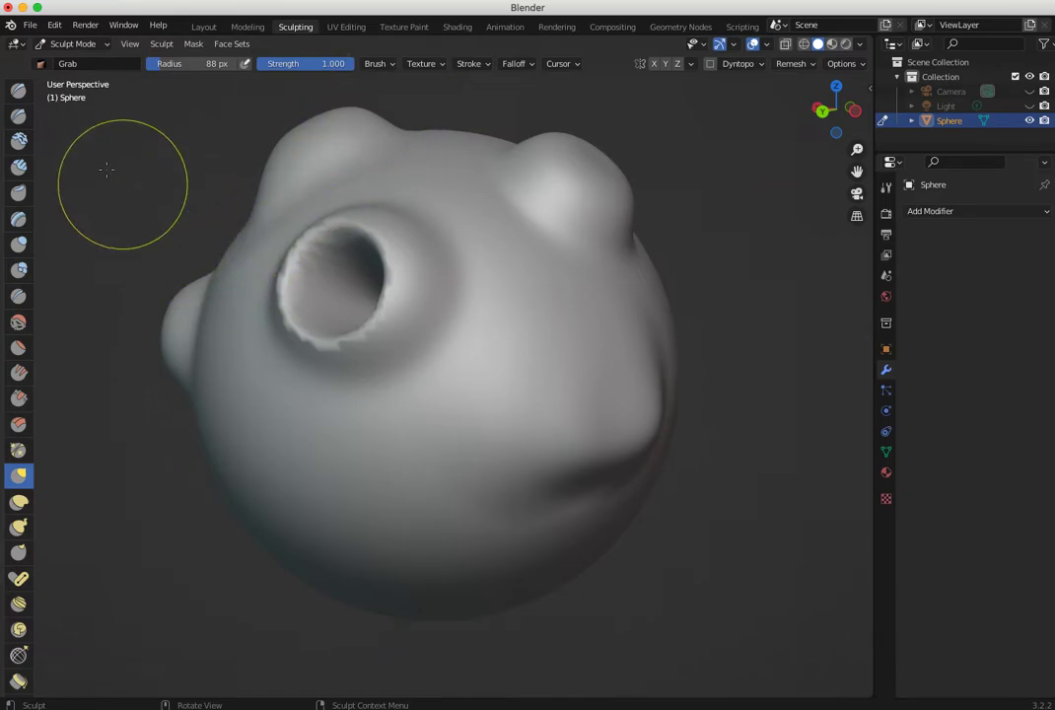
# - Raise a round bump beside the hollow socket with the Draw brush and carve its centre inward in Subtract mode
pyautogui.click(24, 93)
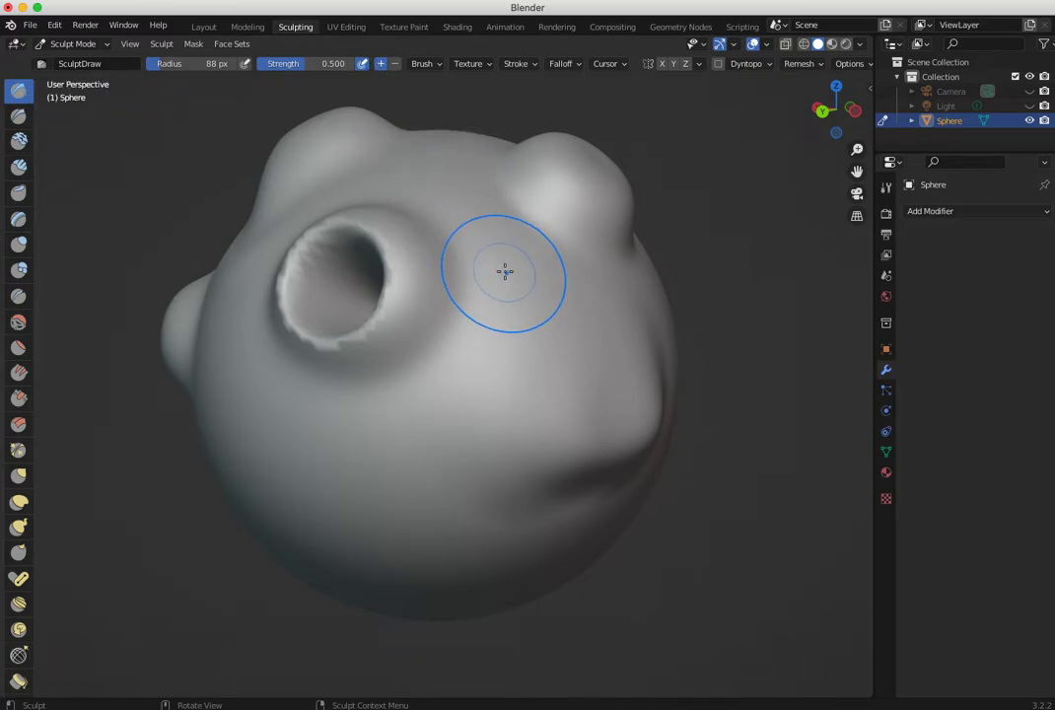
pyautogui.moveTo(521, 289)
pyautogui.mouseDown()
pyautogui.moveTo(523, 302)
pyautogui.moveTo(559, 305)
pyautogui.moveTo(573, 286)
pyautogui.mouseUp()
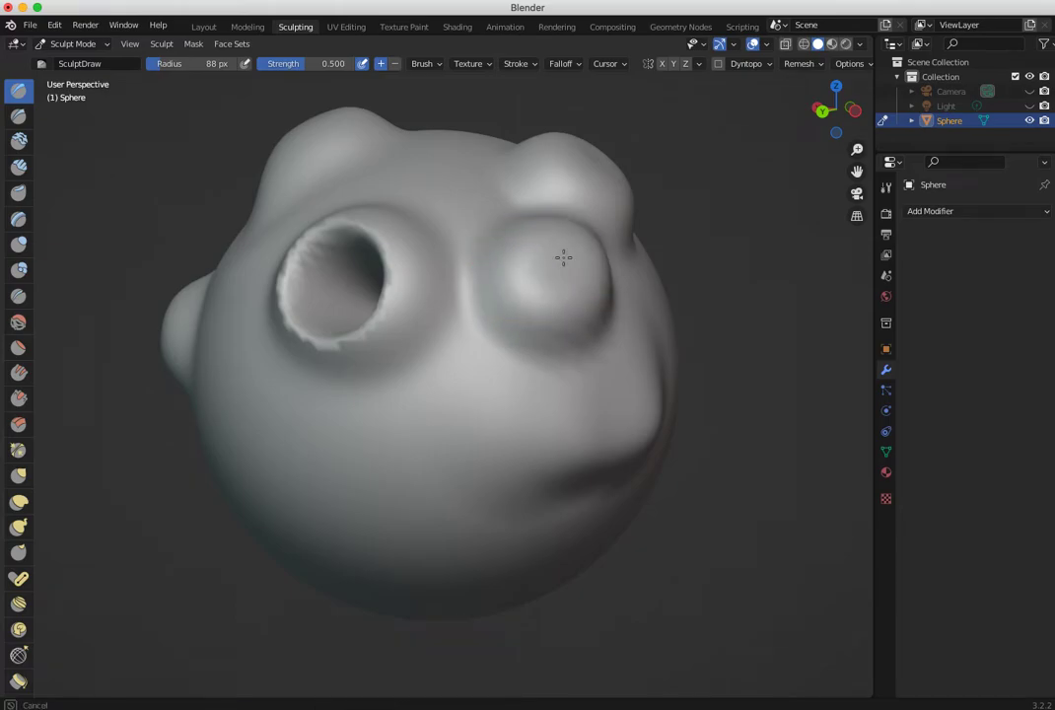
pyautogui.moveTo(564, 258)
pyautogui.keyDown('ctrl'); pyautogui.mouseDown()
pyautogui.moveTo(579, 281)
pyautogui.moveTo(565, 292)
pyautogui.mouseUp(); pyautogui.keyUp('ctrl')
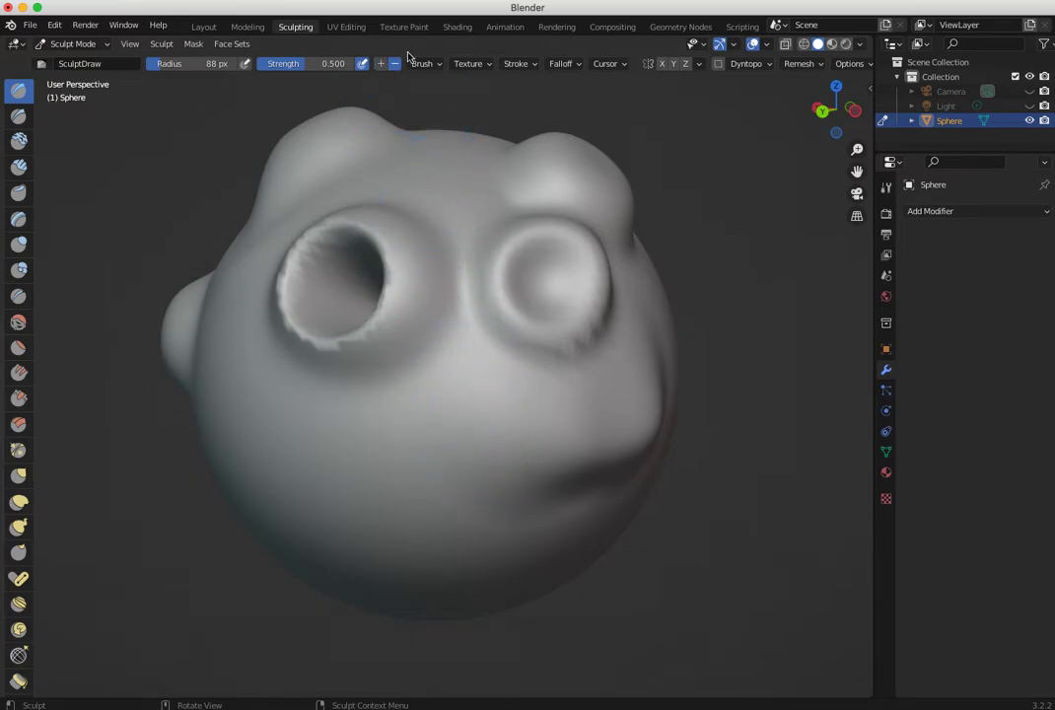
# - Carve a round mouth-like hollow below the two sockets with the Draw brush in Subtract mode
pyautogui.moveTo(431, 449)
pyautogui.keyDown('ctrl'); pyautogui.mouseDown()
pyautogui.moveTo(370, 469)
pyautogui.moveTo(377, 455)
pyautogui.moveTo(438, 473)
pyautogui.moveTo(435, 456)
pyautogui.mouseUp(); pyautogui.keyUp('ctrl')
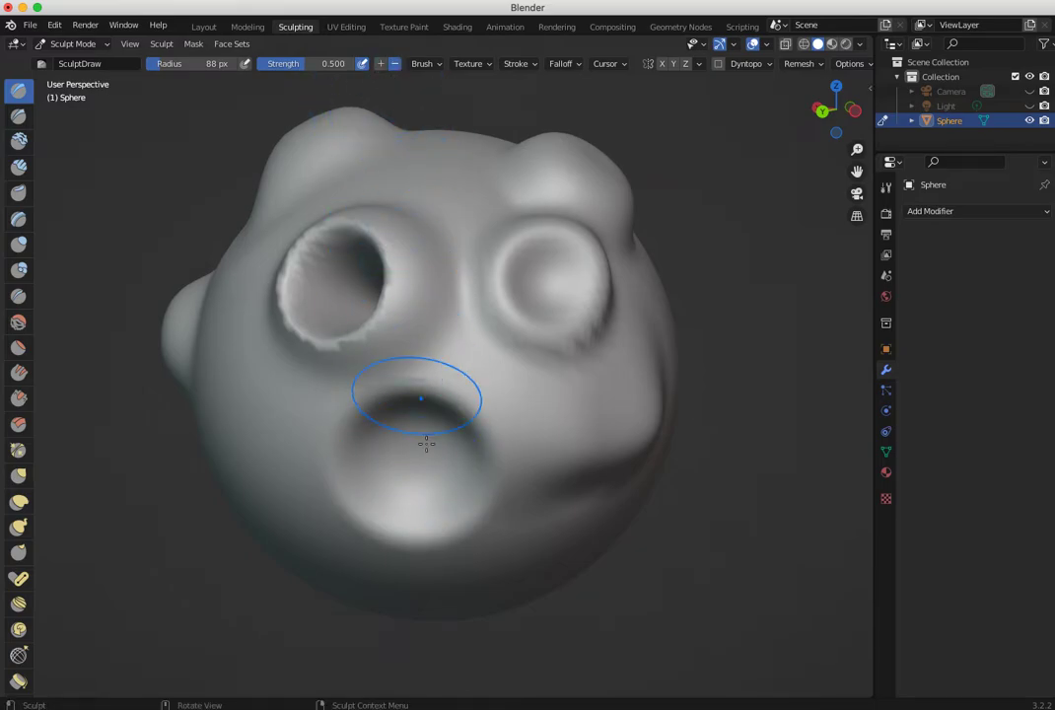
pyautogui.moveTo(409, 449)
pyautogui.mouseDown()
pyautogui.moveTo(433, 451)
pyautogui.moveTo(412, 473)
pyautogui.mouseUp()
pyautogui.moveTo(353, 506); pyautogui.dragTo(398, 469, button='middle')
pyautogui.moveTo(365, 497)
pyautogui.mouseDown(button='middle')
pyautogui.moveTo(360, 517)
pyautogui.moveTo(275, 523)
pyautogui.moveTo(333, 523)
pyautogui.mouseUp(button='middle')
# - Carve a long slanted groove into the sphere's blank side with the Draw Sharp brush, enlarging its radius to 137 px to deepen it
pyautogui.scroll(-3, 565, 563)
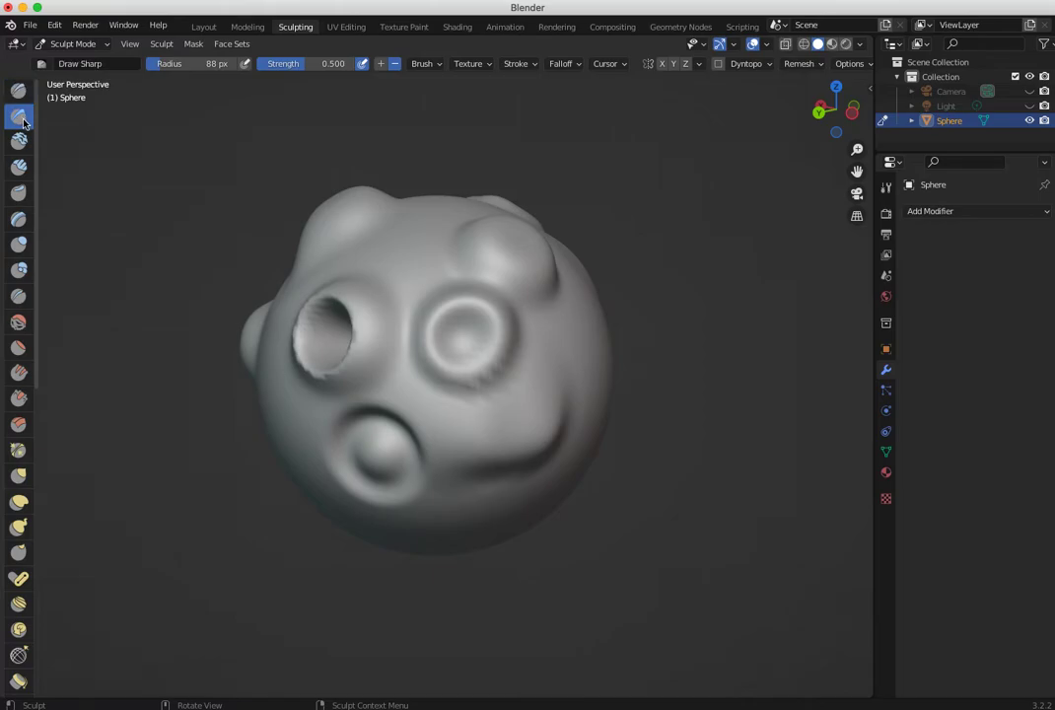
pyautogui.moveTo(583, 359)
pyautogui.mouseDown(button='middle')
pyautogui.moveTo(485, 353)
pyautogui.moveTo(512, 347)
pyautogui.mouseUp(button='middle')
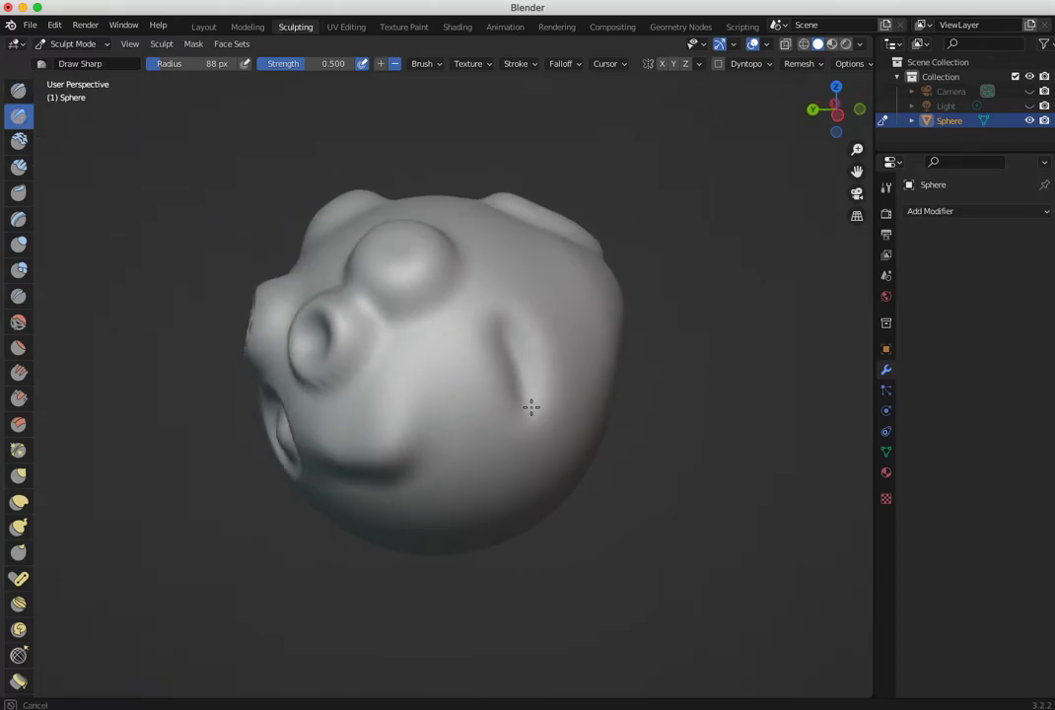
pyautogui.moveTo(537, 434)
pyautogui.mouseDown(button='middle')
pyautogui.moveTo(436, 358)
pyautogui.moveTo(459, 361)
pyautogui.mouseUp(button='middle')
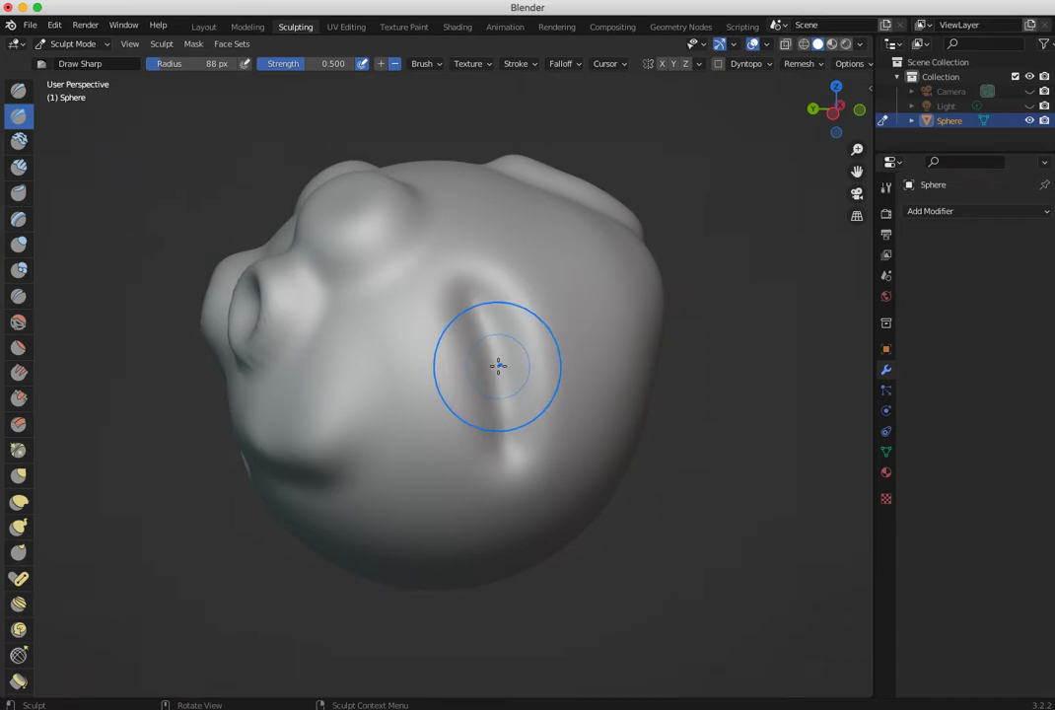
pyautogui.press('f')
pyautogui.click(533, 379)
pyautogui.moveTo(502, 327)
pyautogui.mouseDown(button='middle')
pyautogui.moveTo(528, 429)
pyautogui.moveTo(492, 314)
pyautogui.moveTo(520, 431)
pyautogui.moveTo(348, 311)
pyautogui.mouseUp(button='middle')
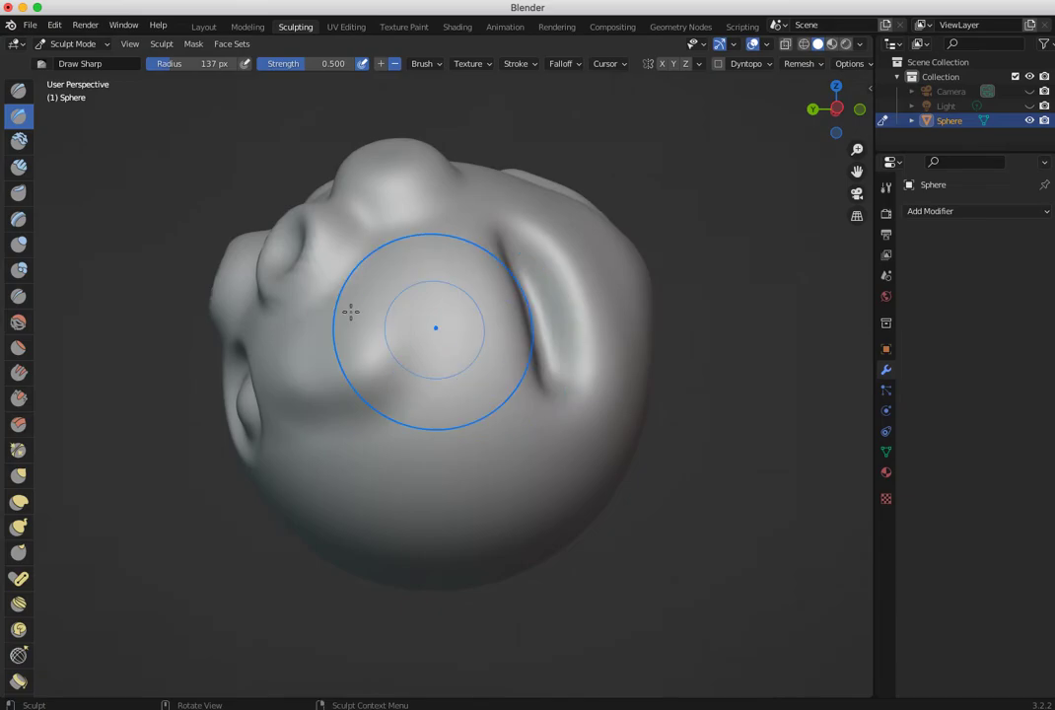
# - Build up a long, slanted rounded ridge beside the groove with the Clay brush at strength 0.500
pyautogui.click(19, 143)
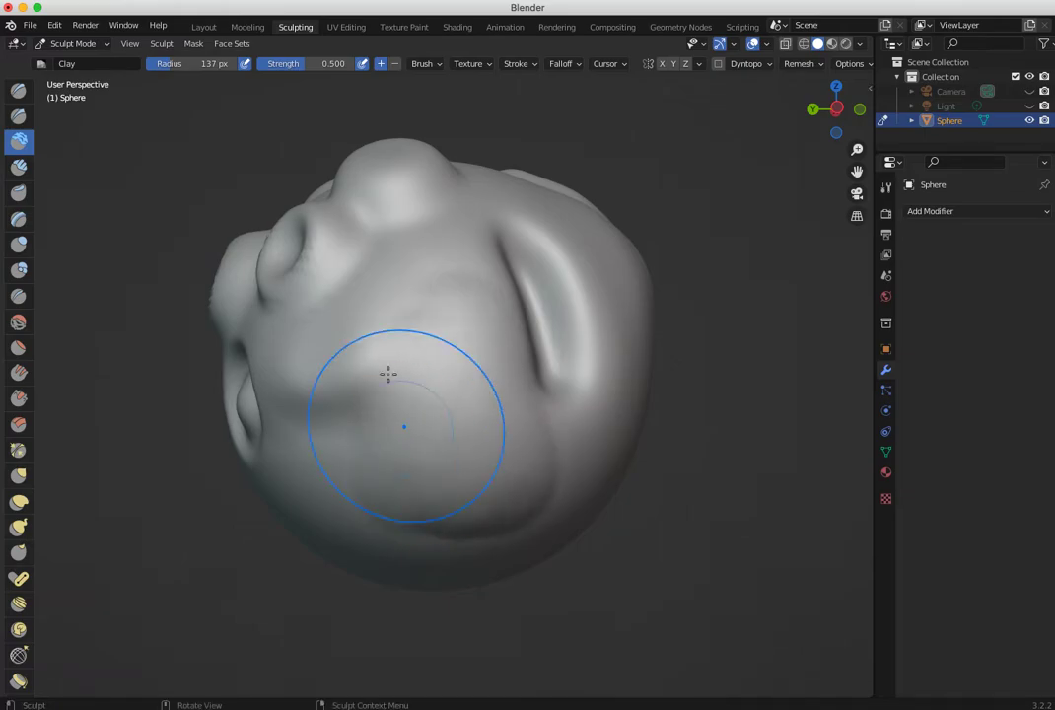
pyautogui.moveTo(337, 225); pyautogui.dragTo(243, 225, button='middle')
pyautogui.moveTo(492, 311)
pyautogui.mouseDown()
pyautogui.moveTo(523, 441)
pyautogui.moveTo(499, 297)
pyautogui.moveTo(533, 465)
pyautogui.mouseUp()
pyautogui.moveTo(504, 296)
pyautogui.mouseDown(button='middle')
pyautogui.moveTo(325, 377)
pyautogui.moveTo(360, 395)
pyautogui.moveTo(332, 405)
pyautogui.moveTo(80, 264)
pyautogui.mouseUp(button='middle')
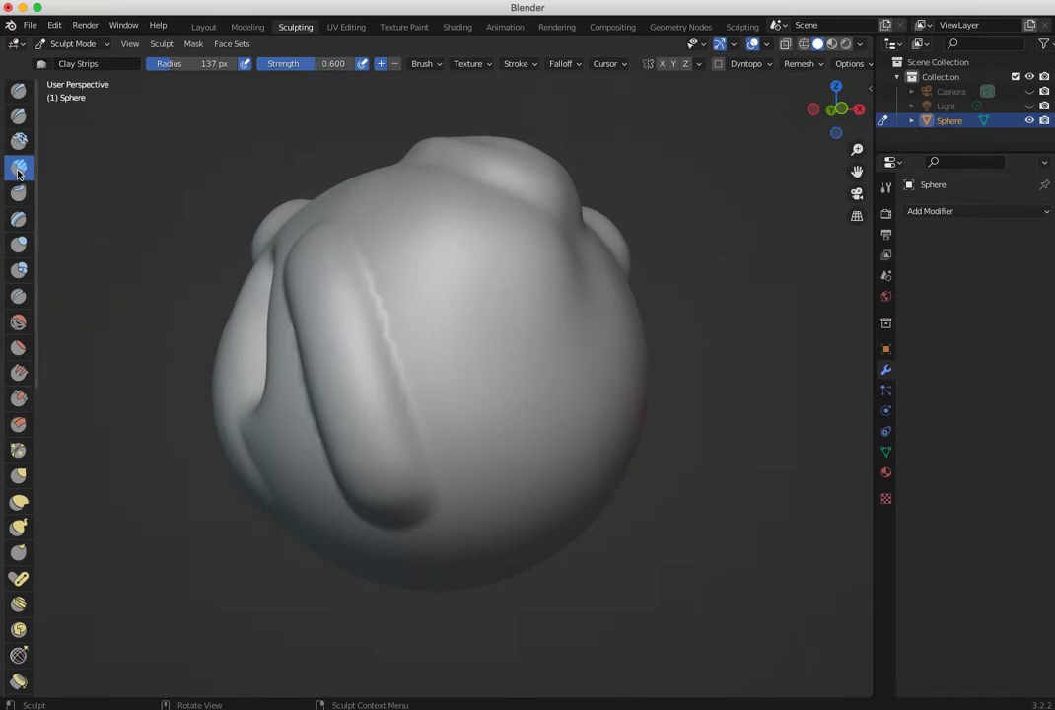
# - Lay several slanted parallel strips across the sphere's smooth side with the Clay Strips brush at strength 0.600
pyautogui.moveTo(489, 359); pyautogui.dragTo(416, 359, button='middle')
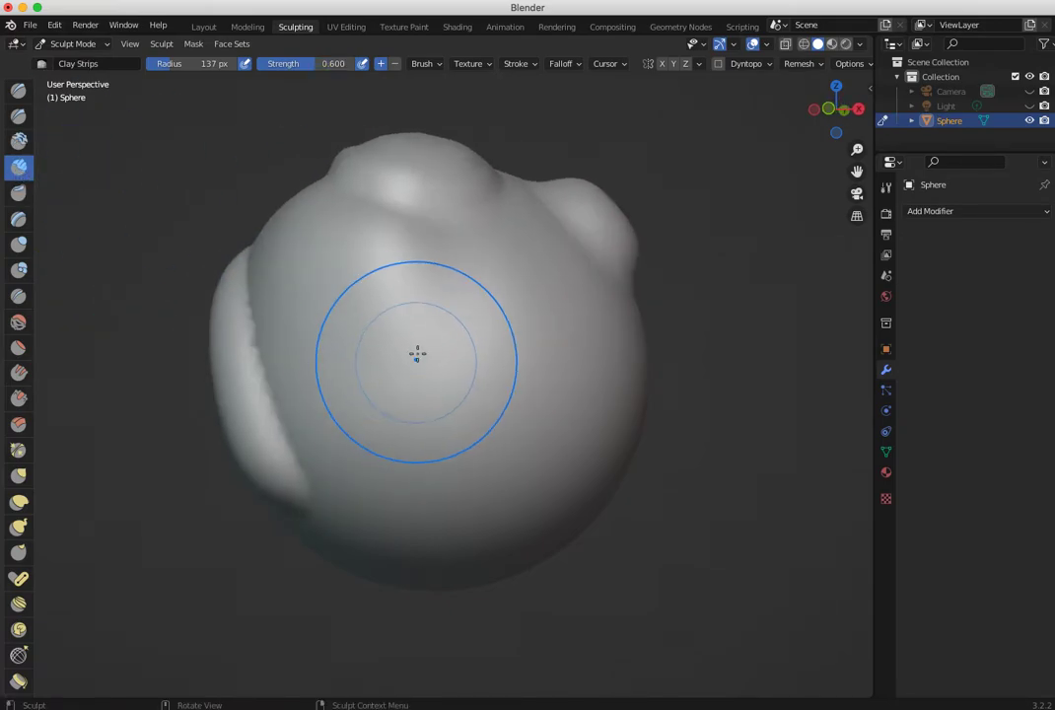
pyautogui.moveTo(400, 314); pyautogui.dragTo(432, 367)
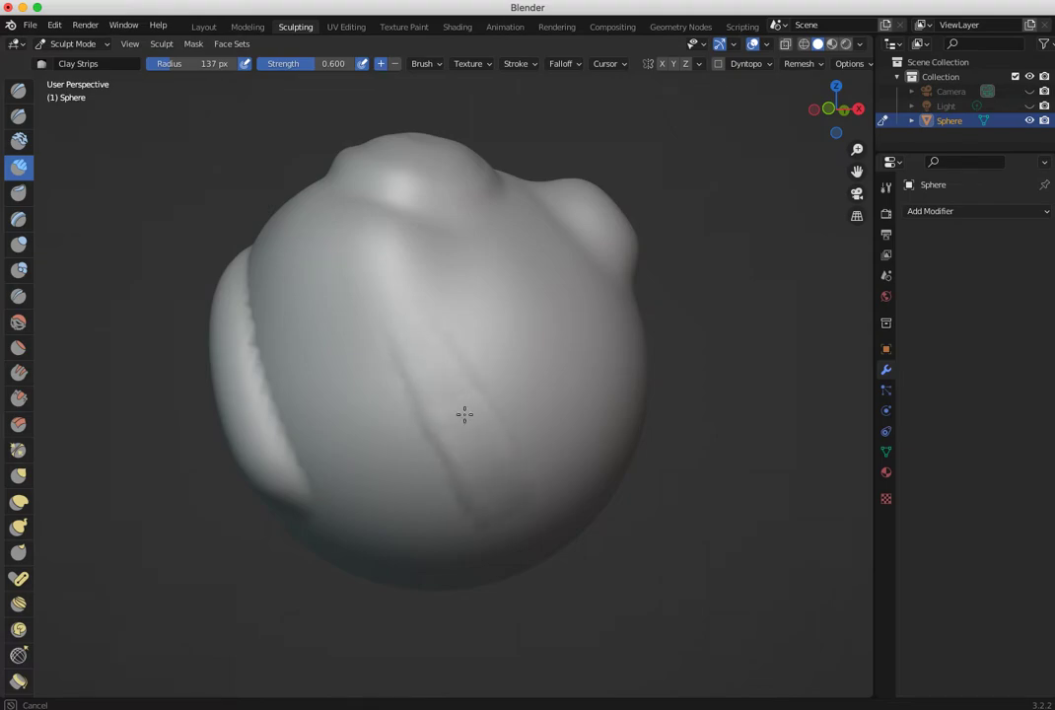
pyautogui.moveTo(408, 314); pyautogui.dragTo(562, 461)
pyautogui.moveTo(507, 273); pyautogui.dragTo(586, 415)
pyautogui.moveTo(540, 307); pyautogui.dragTo(522, 275)
pyautogui.moveTo(345, 284); pyautogui.dragTo(453, 491)
pyautogui.moveTo(404, 393)
pyautogui.mouseDown(button='middle')
pyautogui.moveTo(322, 356)
pyautogui.moveTo(456, 396)
pyautogui.moveTo(329, 392)
pyautogui.mouseUp(button='middle')
pyautogui.moveTo(291, 242); pyautogui.dragTo(383, 424)
pyautogui.moveTo(369, 229)
pyautogui.mouseDown()
pyautogui.moveTo(416, 375)
pyautogui.moveTo(357, 434)
pyautogui.mouseUp()
pyautogui.moveTo(310, 268); pyautogui.dragTo(349, 474)
pyautogui.moveTo(276, 336); pyautogui.dragTo(392, 340, button='middle')
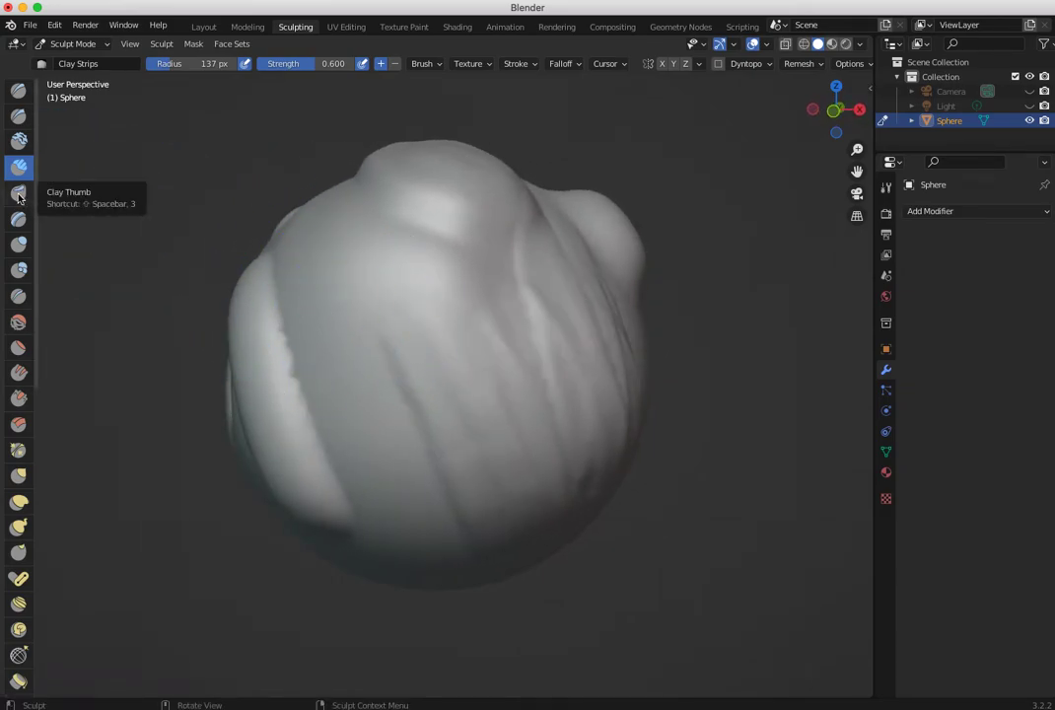
# - Smear the surface between the long ridge and the clay strips with the Clay Thumb brush
pyautogui.click(19, 194)
pyautogui.moveTo(370, 292)
pyautogui.mouseDown()
pyautogui.moveTo(402, 341)
pyautogui.moveTo(402, 278)
pyautogui.moveTo(414, 302)
pyautogui.moveTo(406, 302)
pyautogui.moveTo(420, 289)
pyautogui.moveTo(372, 313)
pyautogui.moveTo(372, 287)
pyautogui.moveTo(360, 329)
pyautogui.moveTo(363, 268)
pyautogui.moveTo(431, 280)
pyautogui.moveTo(445, 344)
pyautogui.moveTo(399, 316)
pyautogui.mouseUp()
pyautogui.hotkey('ctrl', 'z')
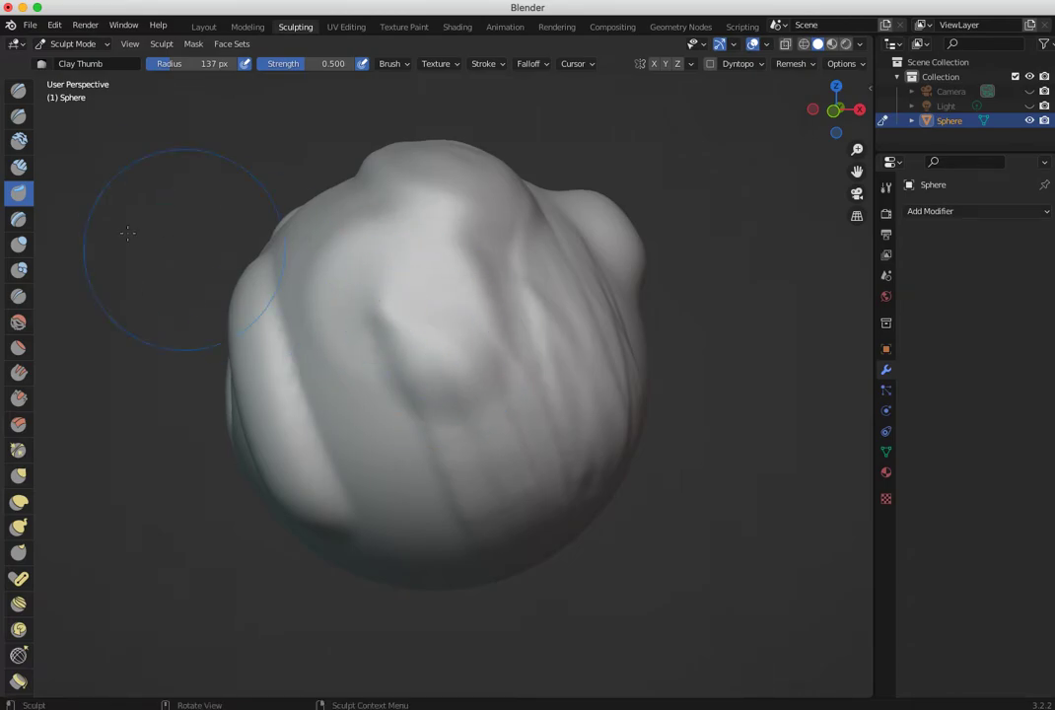
# - Puff up the top of the sphere between the round bumps with the Inflate/Deflate brush at strength 0.500
pyautogui.click(16, 222)
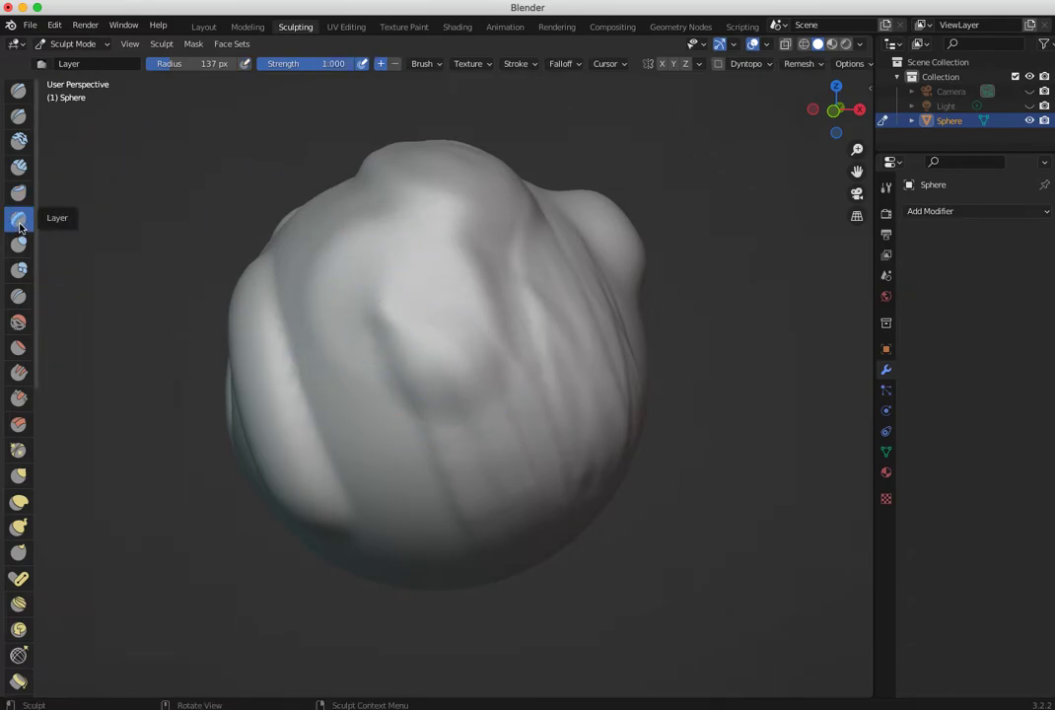
pyautogui.click(19, 244)
pyautogui.moveTo(394, 283)
pyautogui.mouseDown()
pyautogui.moveTo(321, 273)
pyautogui.moveTo(346, 278)
pyautogui.moveTo(326, 287)
pyautogui.mouseUp()
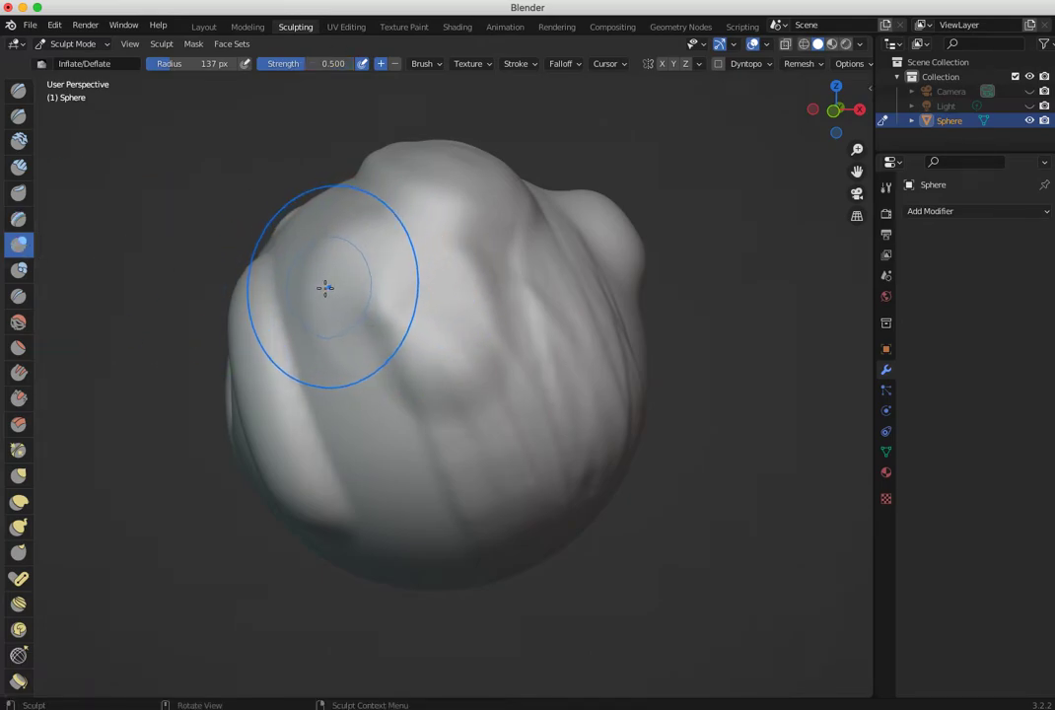
pyautogui.moveTo(463, 348)
pyautogui.mouseDown(button='middle')
pyautogui.moveTo(649, 372)
pyautogui.moveTo(704, 420)
pyautogui.moveTo(730, 411)
pyautogui.mouseUp(button='middle')
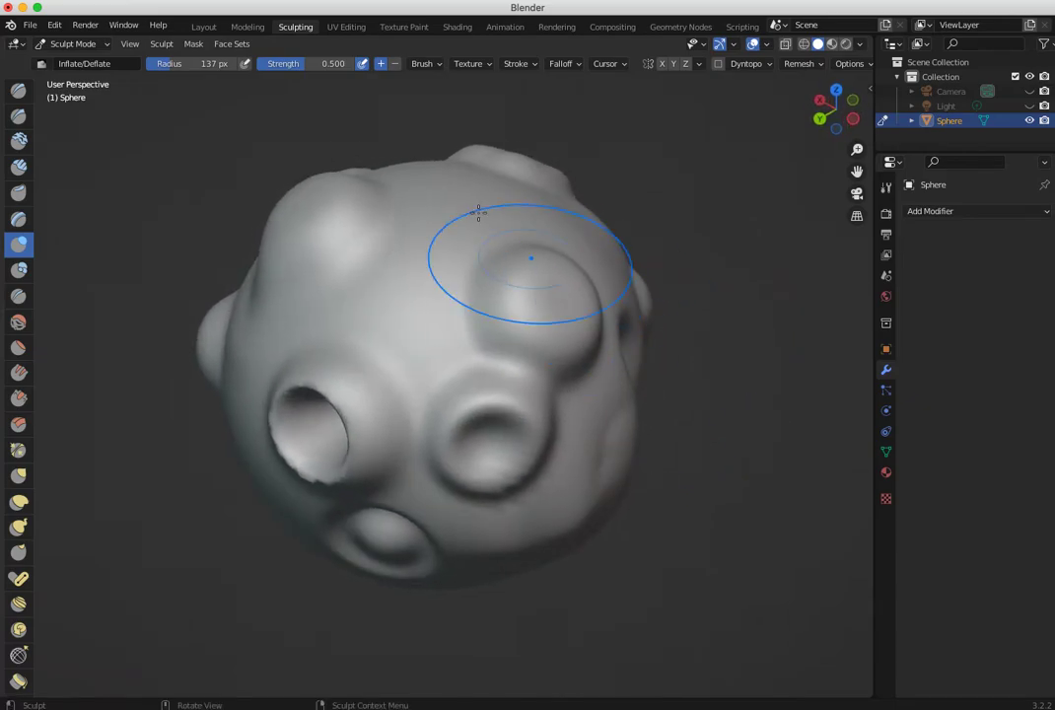
pyautogui.moveTo(441, 180); pyautogui.dragTo(462, 182)
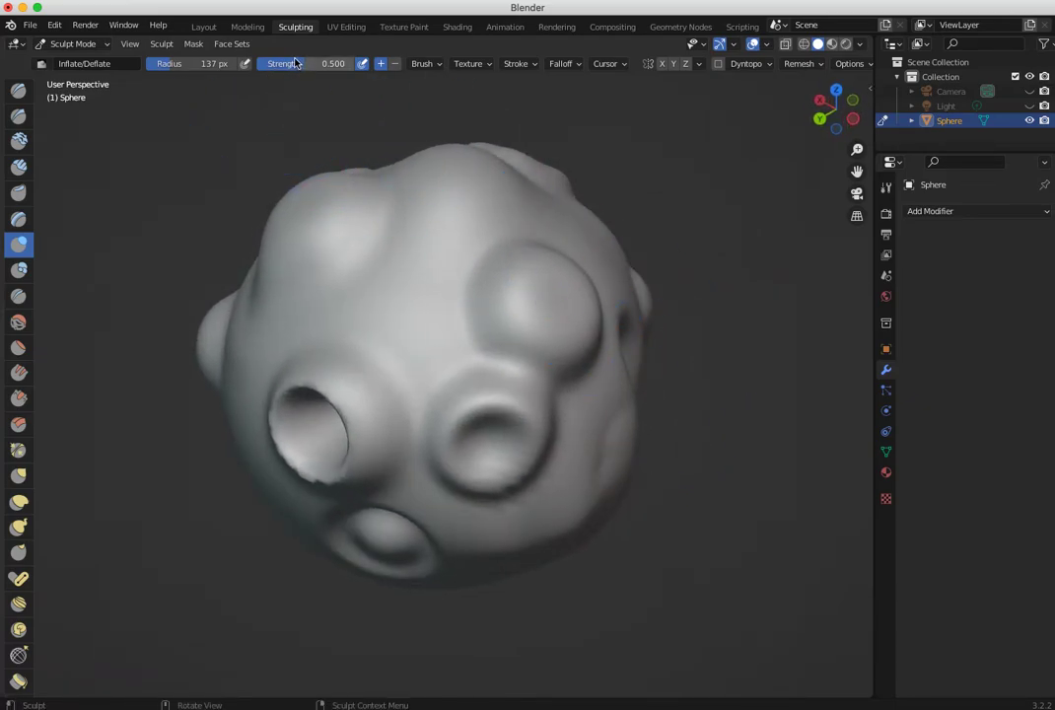
# - Inflate the top bump into a large round bulb at strength 0.789 and set the strength to 0.456
pyautogui.moveTo(446, 204); pyautogui.dragTo(445, 158)
pyautogui.moveTo(446, 158)
pyautogui.mouseDown(button='middle')
pyautogui.moveTo(405, 198)
pyautogui.moveTo(391, 183)
pyautogui.mouseUp(button='middle')
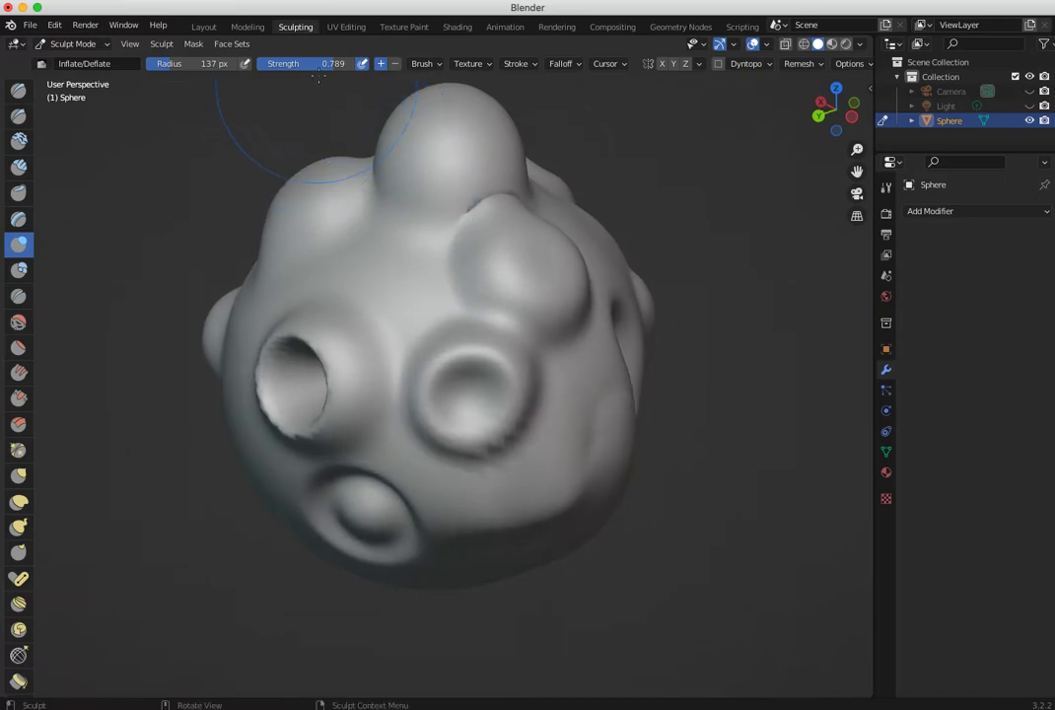
pyautogui.moveTo(376, 112)
pyautogui.mouseDown(button='middle')
pyautogui.moveTo(308, 184)
pyautogui.moveTo(375, 162)
pyautogui.mouseUp(button='middle')
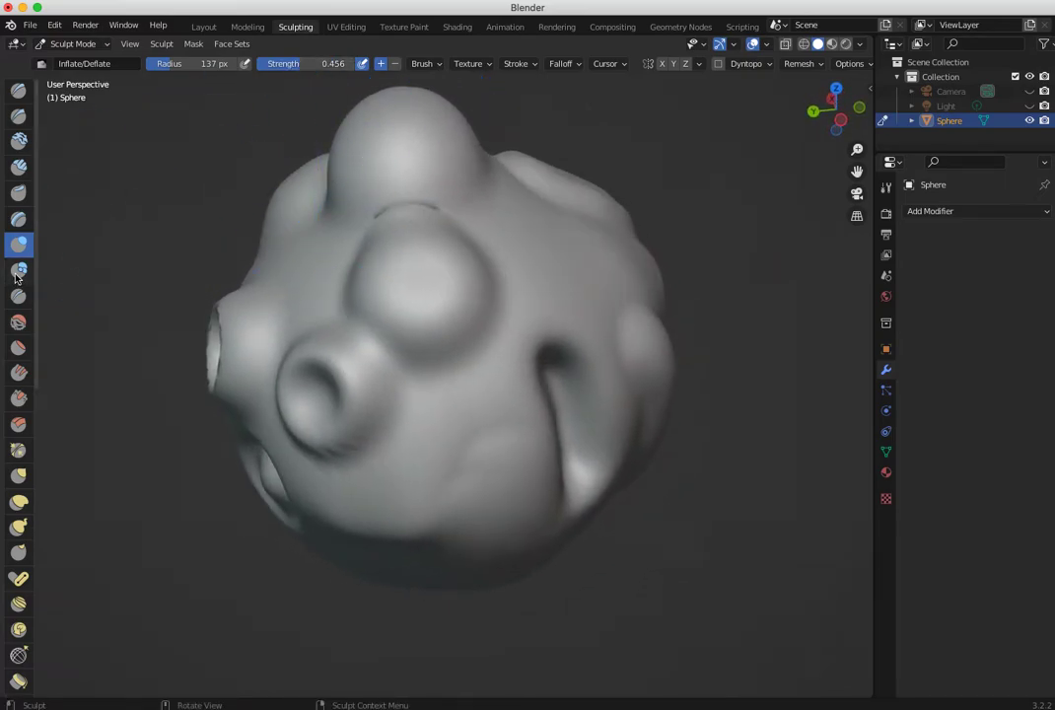
# - Raise several large round bumps on the sphere's blank side with the Blob brush at strength 0.500
pyautogui.click(17, 269)
pyautogui.moveTo(457, 276)
pyautogui.mouseDown(button='middle')
pyautogui.moveTo(384, 247)
pyautogui.moveTo(89, 180)
pyautogui.moveTo(41, 147)
pyautogui.moveTo(39, 84)
pyautogui.mouseUp(button='middle')
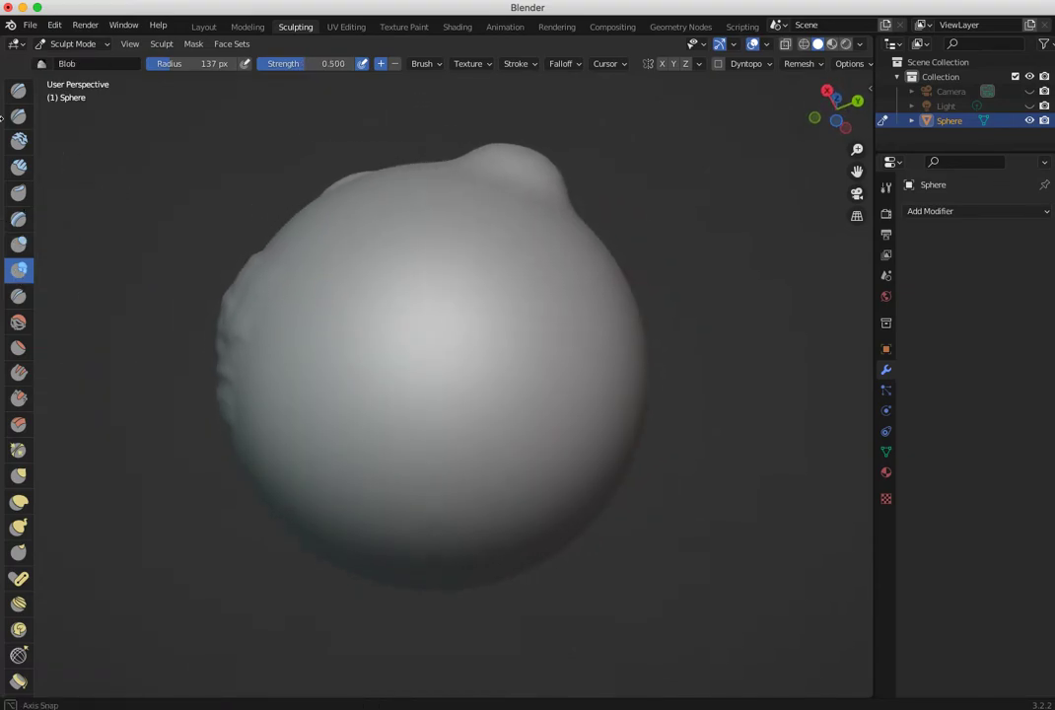
pyautogui.moveTo(441, 306)
pyautogui.mouseDown()
pyautogui.moveTo(415, 273)
pyautogui.moveTo(559, 386)
pyautogui.moveTo(577, 328)
pyautogui.moveTo(548, 315)
pyautogui.mouseUp()
pyautogui.moveTo(549, 315); pyautogui.dragTo(388, 355, button='middle')
pyautogui.moveTo(394, 333); pyautogui.dragTo(413, 356)
pyautogui.moveTo(413, 356); pyautogui.dragTo(603, 345, button='middle')
pyautogui.moveTo(603, 340)
pyautogui.mouseDown()
pyautogui.moveTo(587, 314)
pyautogui.moveTo(552, 318)
pyautogui.mouseUp()
pyautogui.moveTo(433, 329); pyautogui.dragTo(552, 351, button='middle')
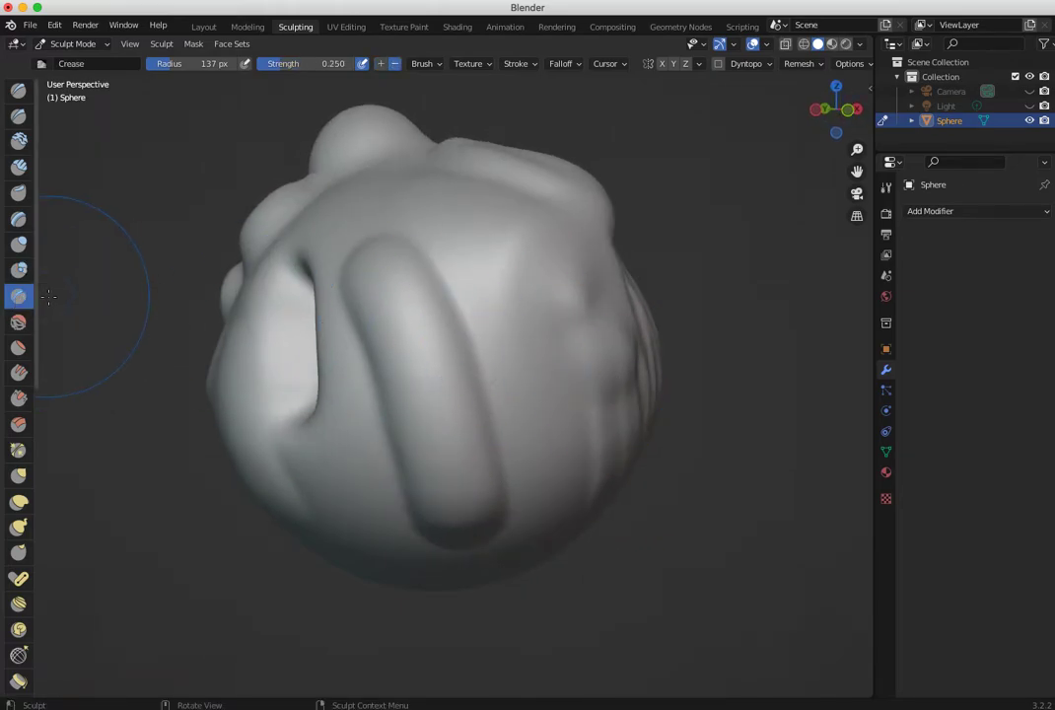
# - Sharpen the edge of the long ridge with the Crease brush, using strength 0.331 and radius 94 px
pyautogui.moveTo(297, 322)
pyautogui.mouseDown(button='middle')
pyautogui.moveTo(286, 311)
pyautogui.moveTo(360, 289)
pyautogui.mouseUp(button='middle')
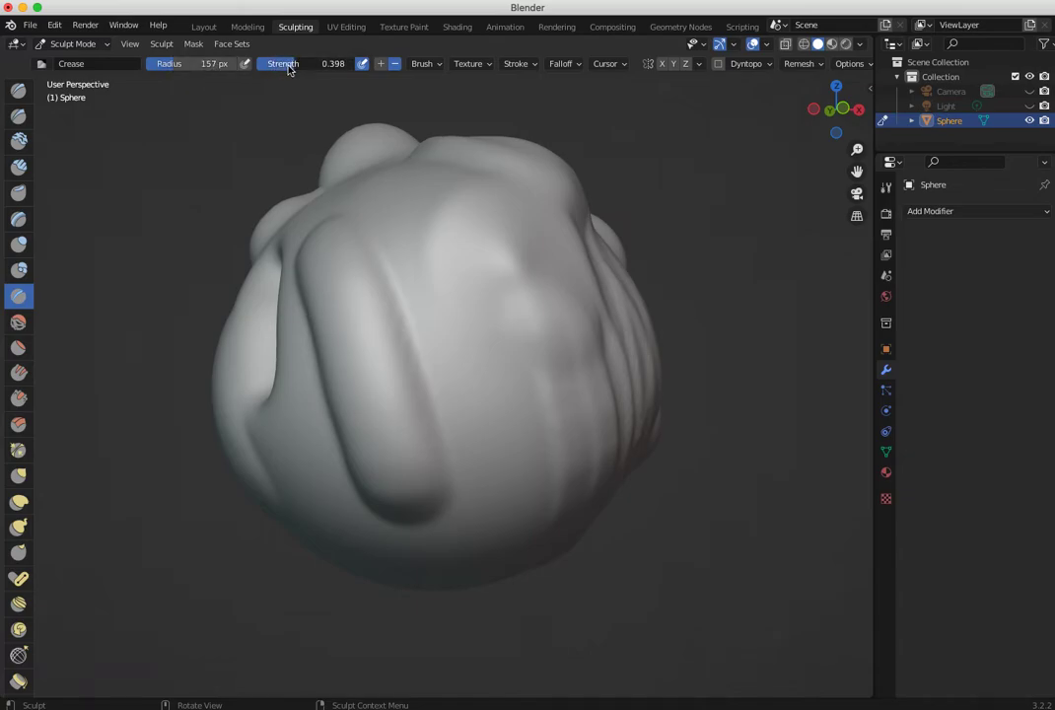
pyautogui.moveTo(288, 68); pyautogui.dragTo(281, 68)
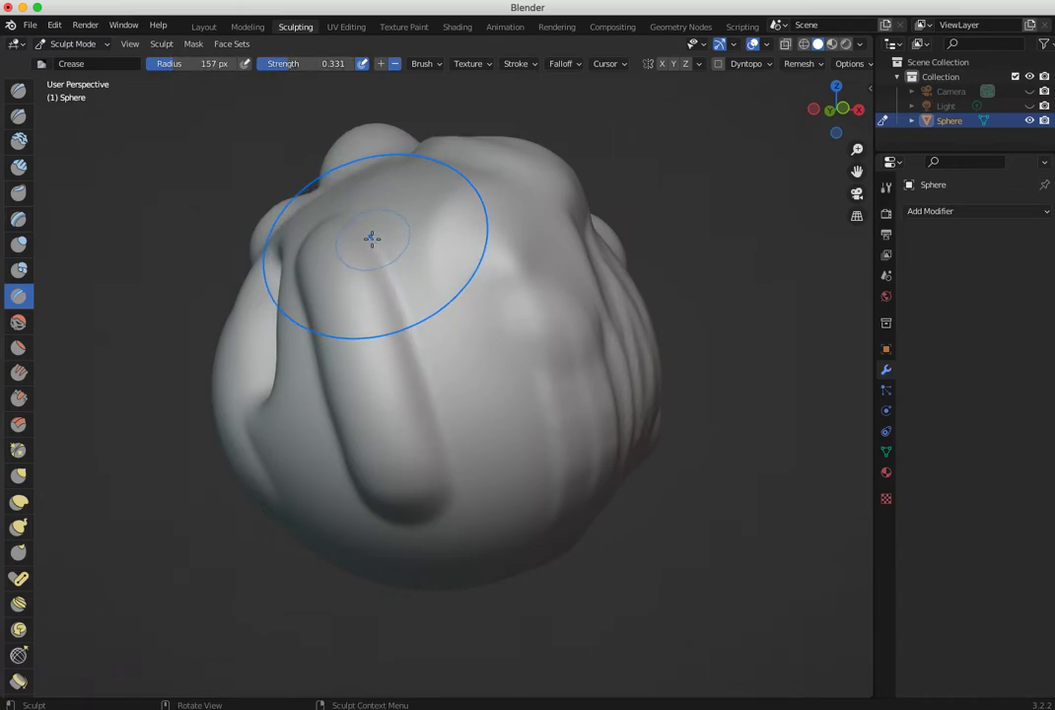
pyautogui.moveTo(161, 65); pyautogui.dragTo(130, 65)
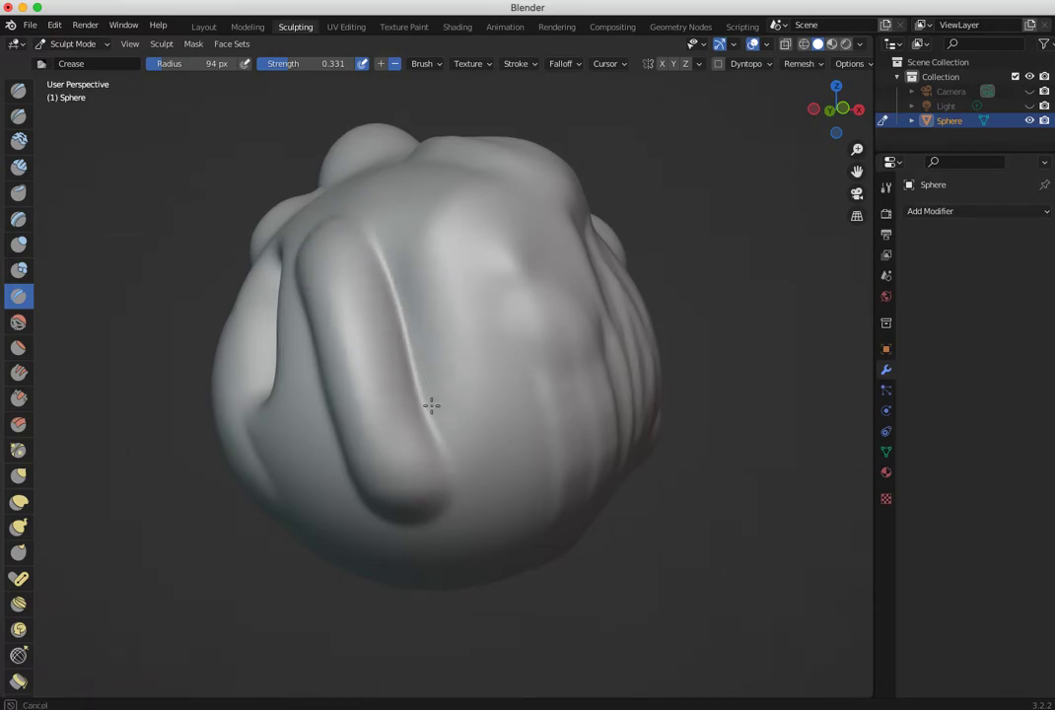
pyautogui.moveTo(435, 431)
pyautogui.mouseDown(button='middle')
pyautogui.moveTo(399, 462)
pyautogui.moveTo(448, 478)
pyautogui.moveTo(434, 340)
pyautogui.mouseUp(button='middle')
pyautogui.moveTo(434, 340); pyautogui.dragTo(444, 357)
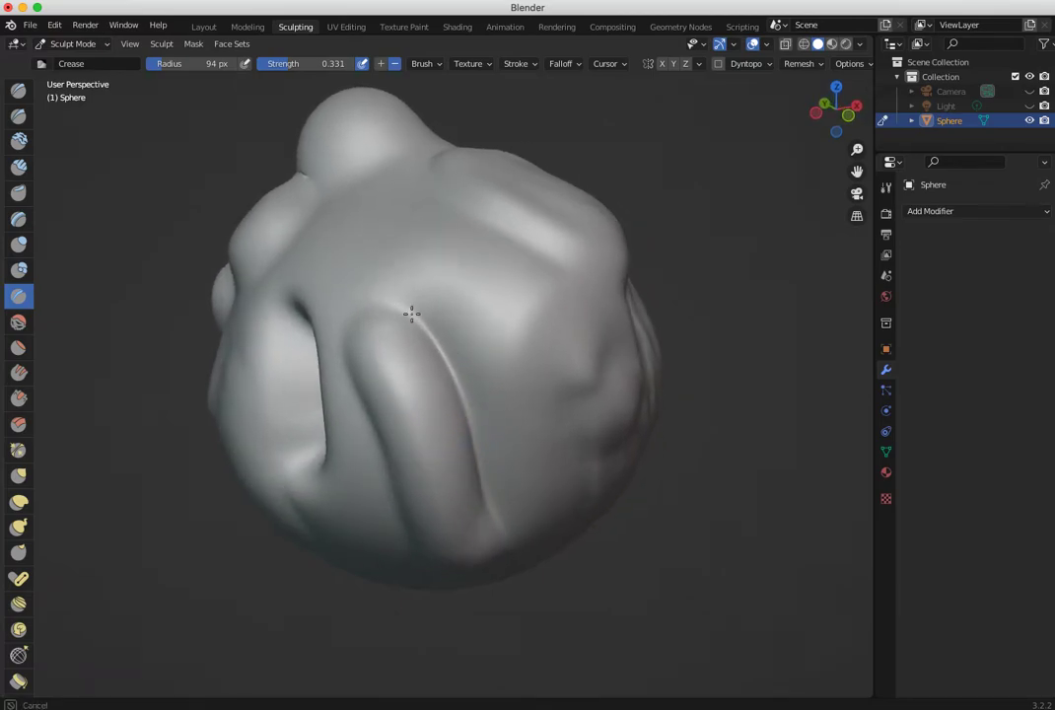
# - Continue the crease around the ridge's upper end and along its opposite edge
pyautogui.moveTo(498, 520)
pyautogui.mouseDown(button='middle')
pyautogui.moveTo(511, 405)
pyautogui.moveTo(485, 302)
pyautogui.mouseUp(button='middle')
pyautogui.moveTo(485, 301)
pyautogui.mouseDown()
pyautogui.moveTo(508, 295)
pyautogui.moveTo(556, 435)
pyautogui.mouseUp()
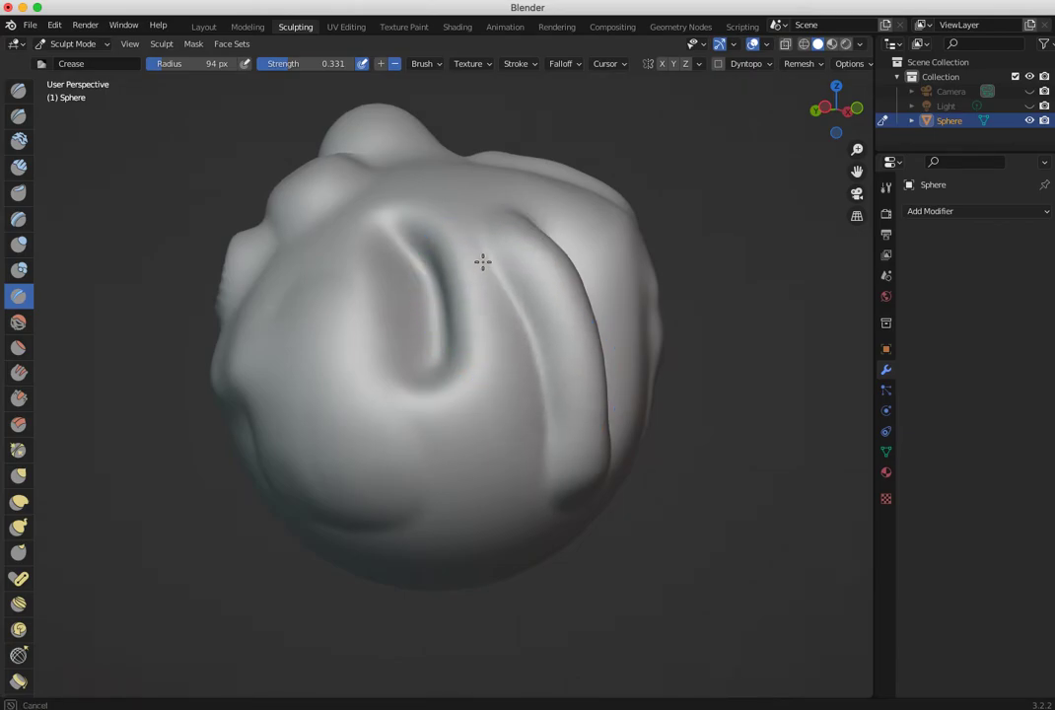
pyautogui.moveTo(482, 240)
pyautogui.mouseDown(button='middle')
pyautogui.moveTo(186, 318)
pyautogui.moveTo(149, 299)
pyautogui.mouseUp(button='middle')
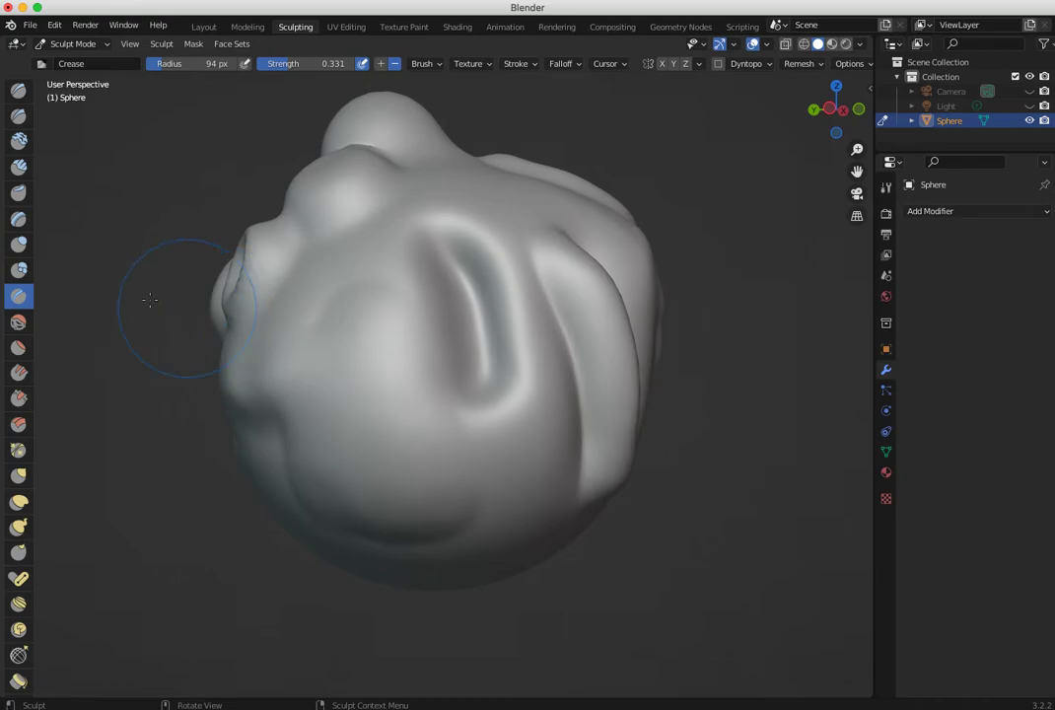
# - Soften the creased ridge and the neighbouring groove with the Smooth brush at strength 0.700
pyautogui.click(17, 322)
pyautogui.moveTo(346, 344)
pyautogui.mouseDown(button='middle')
pyautogui.moveTo(254, 365)
pyautogui.moveTo(83, 349)
pyautogui.mouseUp(button='middle')
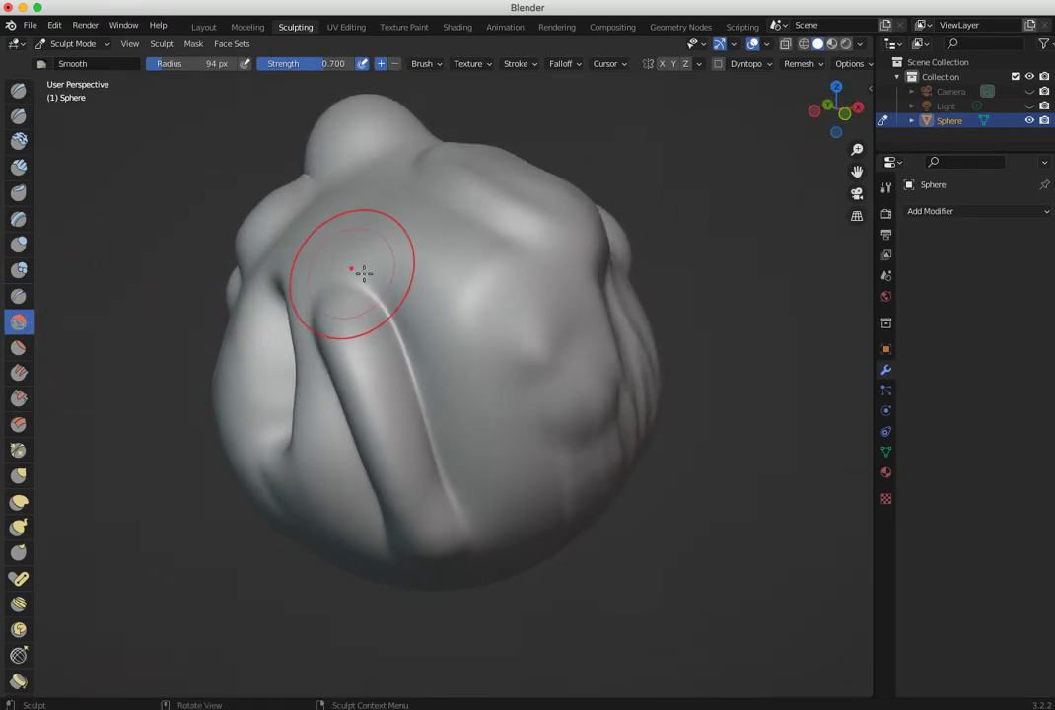
pyautogui.moveTo(419, 273)
pyautogui.mouseDown(button='middle')
pyautogui.moveTo(485, 233)
pyautogui.moveTo(540, 238)
pyautogui.moveTo(573, 269)
pyautogui.moveTo(483, 271)
pyautogui.moveTo(412, 326)
pyautogui.mouseUp(button='middle')
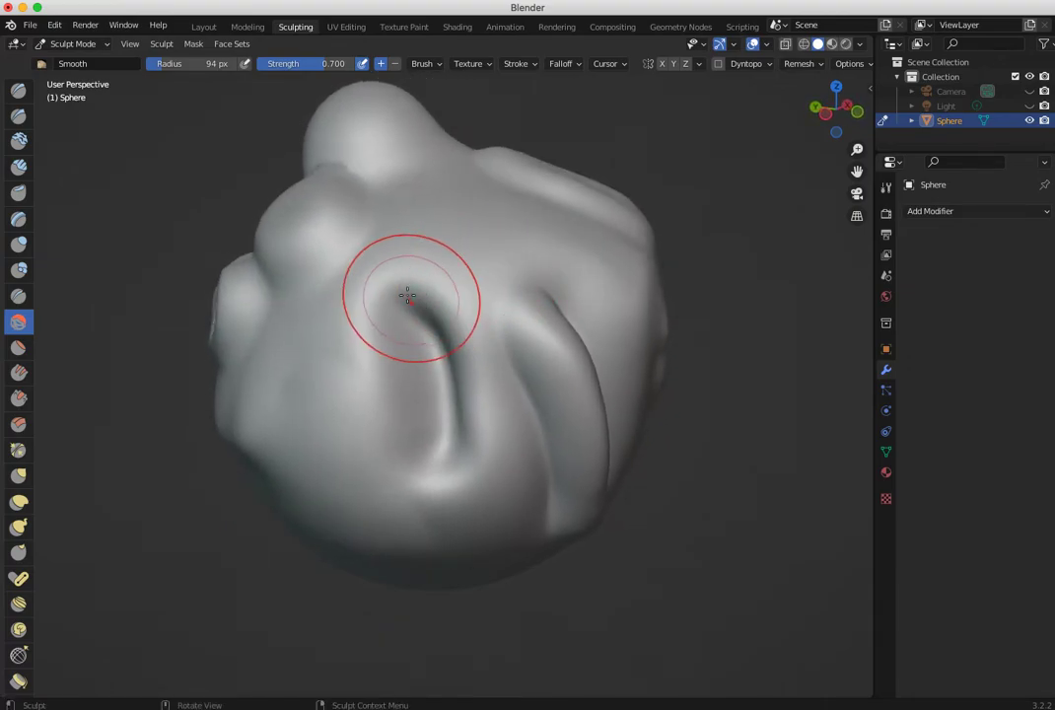
pyautogui.moveTo(471, 424)
pyautogui.mouseDown(button='middle')
pyautogui.moveTo(406, 313)
pyautogui.moveTo(312, 243)
pyautogui.mouseUp(button='middle')
pyautogui.moveTo(311, 242)
pyautogui.mouseDown()
pyautogui.moveTo(361, 308)
pyautogui.moveTo(505, 374)
pyautogui.mouseUp()
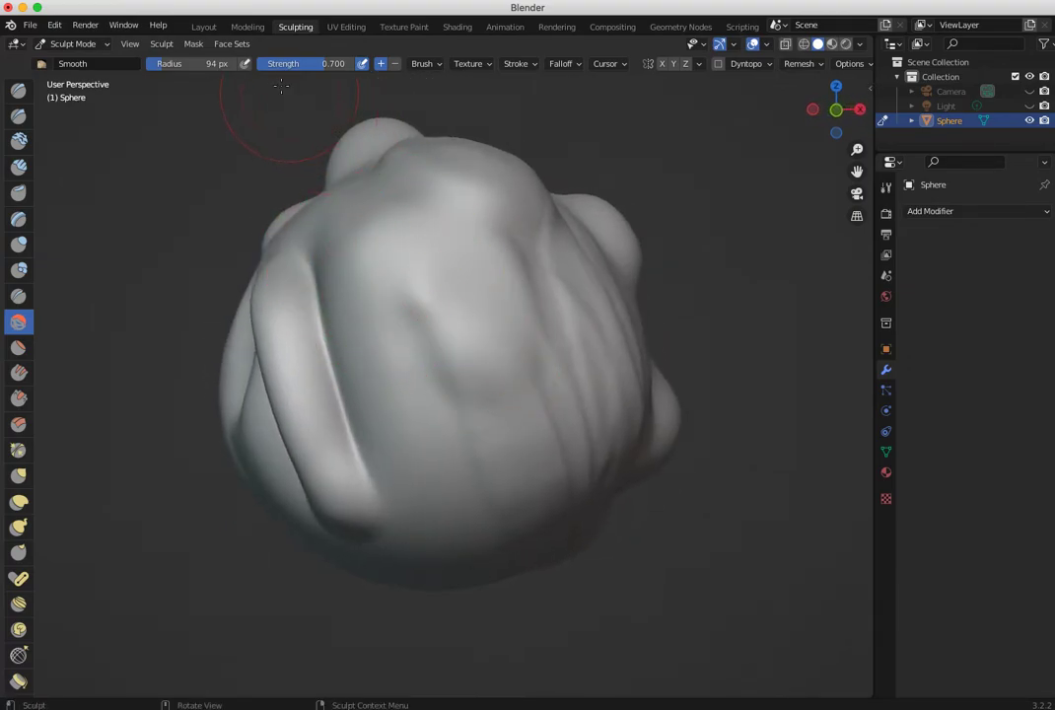
# - Set the Smooth brush strength to 0.293 and lightly smooth the broad bump near the top of the sphere
pyautogui.moveTo(399, 211)
pyautogui.mouseDown(button='middle')
pyautogui.moveTo(388, 287)
pyautogui.moveTo(491, 272)
pyautogui.mouseUp(button='middle')
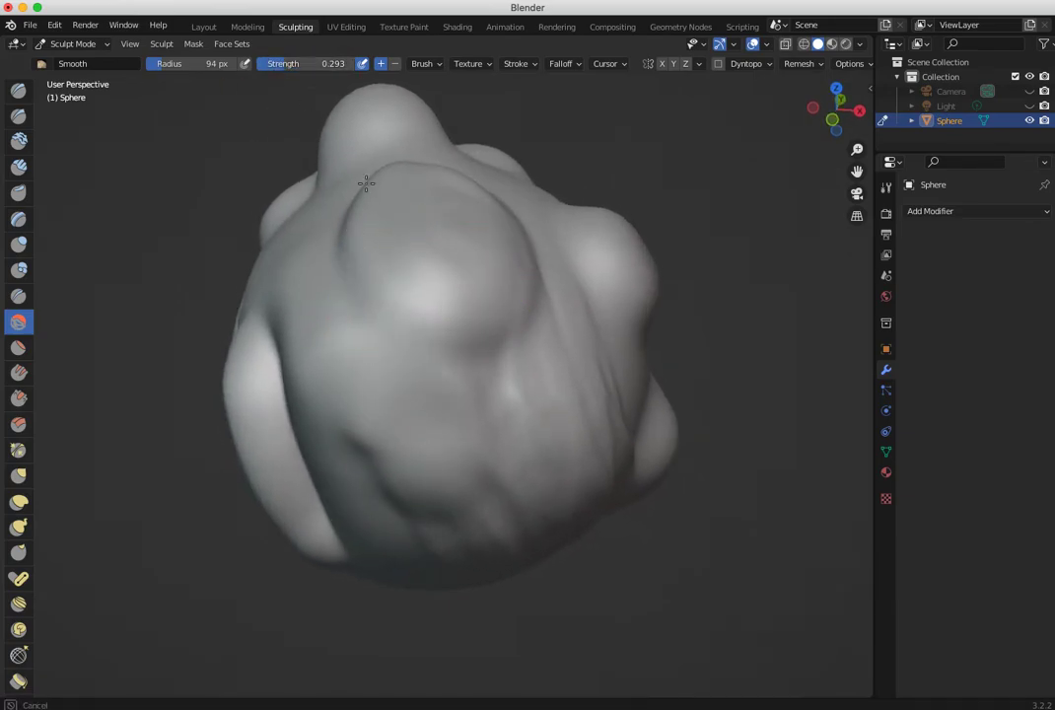
pyautogui.moveTo(382, 204); pyautogui.dragTo(453, 267, button='middle')
pyautogui.moveTo(530, 292); pyautogui.dragTo(323, 272, button='middle')
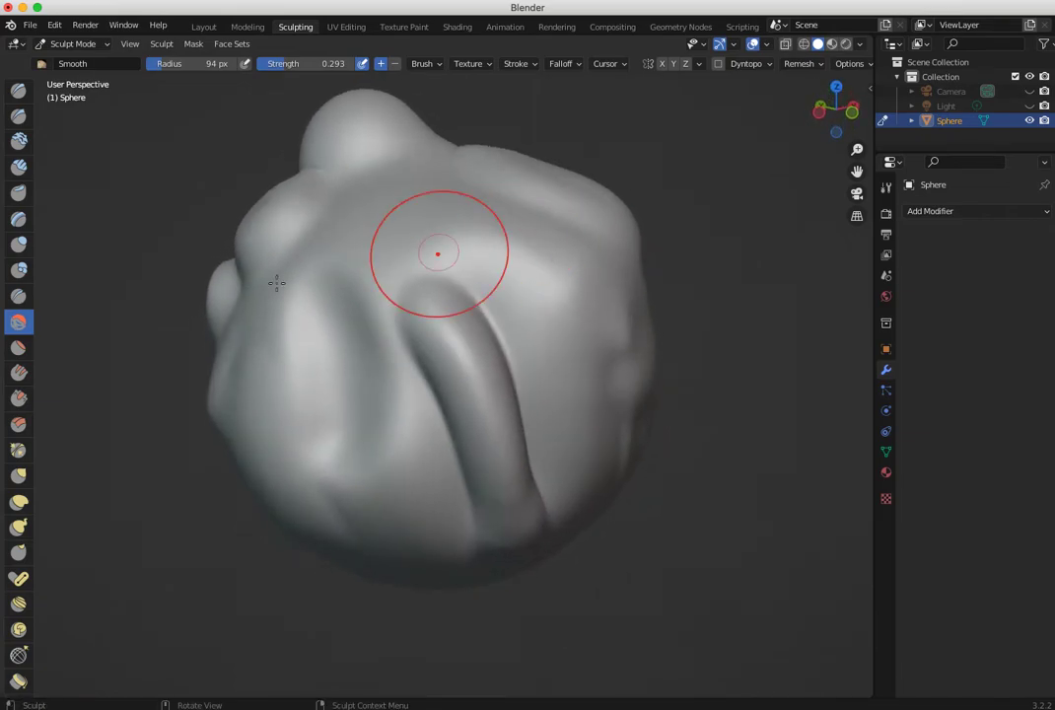
# - Flatten the long ridge and the neighbouring raised areas with the Flatten/Contrast brush at radius 94 px
pyautogui.click(17, 348)
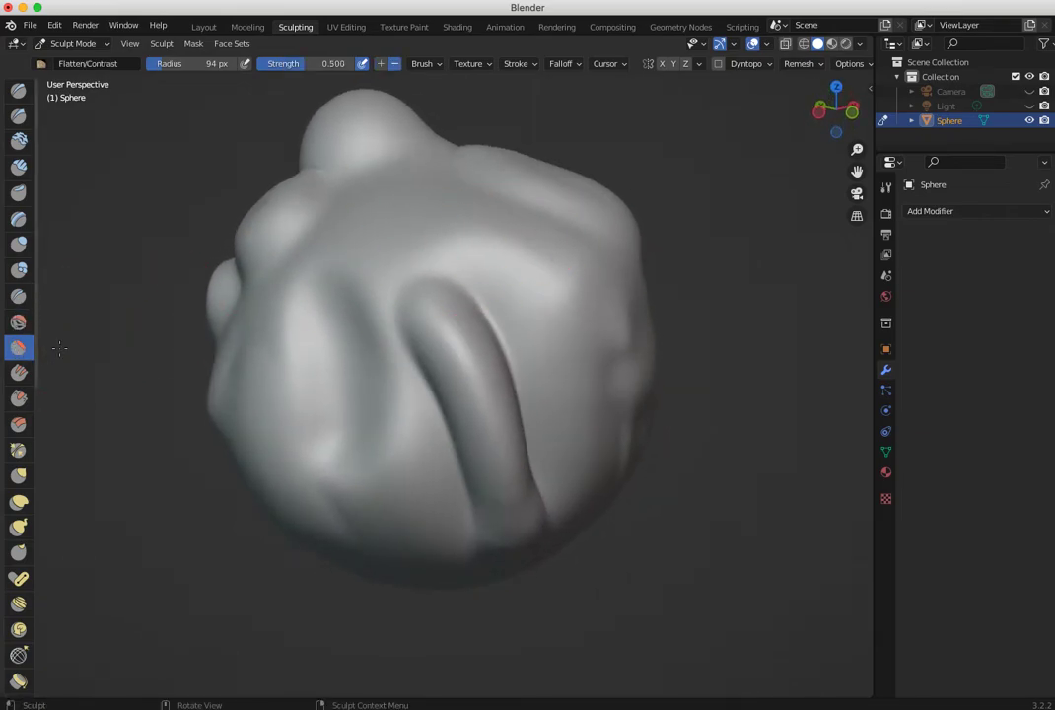
pyautogui.moveTo(441, 333); pyautogui.dragTo(458, 350, button='middle')
pyautogui.moveTo(491, 430)
pyautogui.mouseDown(button='middle')
pyautogui.moveTo(275, 348)
pyautogui.moveTo(214, 344)
pyautogui.moveTo(242, 389)
pyautogui.moveTo(488, 402)
pyautogui.moveTo(617, 281)
pyautogui.mouseUp(button='middle')
pyautogui.moveTo(617, 281); pyautogui.dragTo(617, 293)
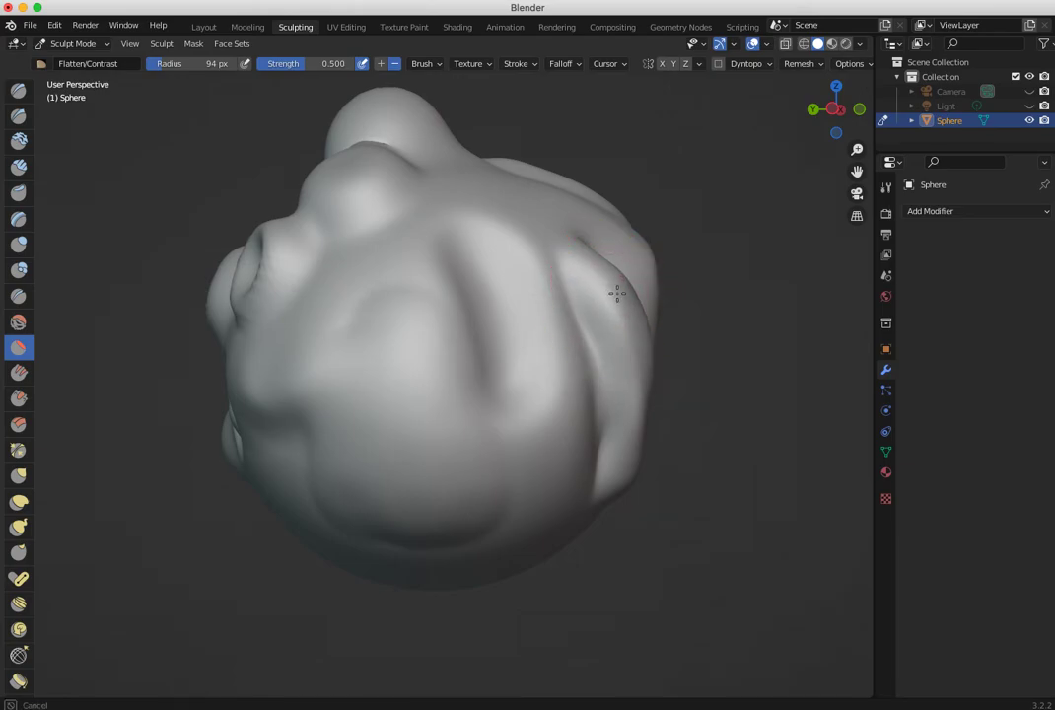
pyautogui.moveTo(536, 365); pyautogui.dragTo(705, 371, button='middle')
pyautogui.moveTo(495, 306)
pyautogui.mouseDown()
pyautogui.moveTo(490, 266)
pyautogui.moveTo(464, 233)
pyautogui.mouseUp()
pyautogui.moveTo(467, 340); pyautogui.dragTo(458, 350)
pyautogui.moveTo(458, 350)
pyautogui.mouseDown(button='middle')
pyautogui.moveTo(273, 387)
pyautogui.moveTo(492, 339)
pyautogui.moveTo(524, 343)
pyautogui.moveTo(490, 333)
pyautogui.mouseUp(button='middle')
pyautogui.moveTo(490, 332)
pyautogui.mouseDown()
pyautogui.moveTo(560, 286)
pyautogui.moveTo(377, 240)
pyautogui.mouseUp()
pyautogui.moveTo(377, 241)
pyautogui.mouseDown(button='middle')
pyautogui.moveTo(502, 278)
pyautogui.moveTo(442, 306)
pyautogui.moveTo(549, 251)
pyautogui.mouseUp(button='middle')
pyautogui.moveTo(549, 252); pyautogui.dragTo(428, 268)
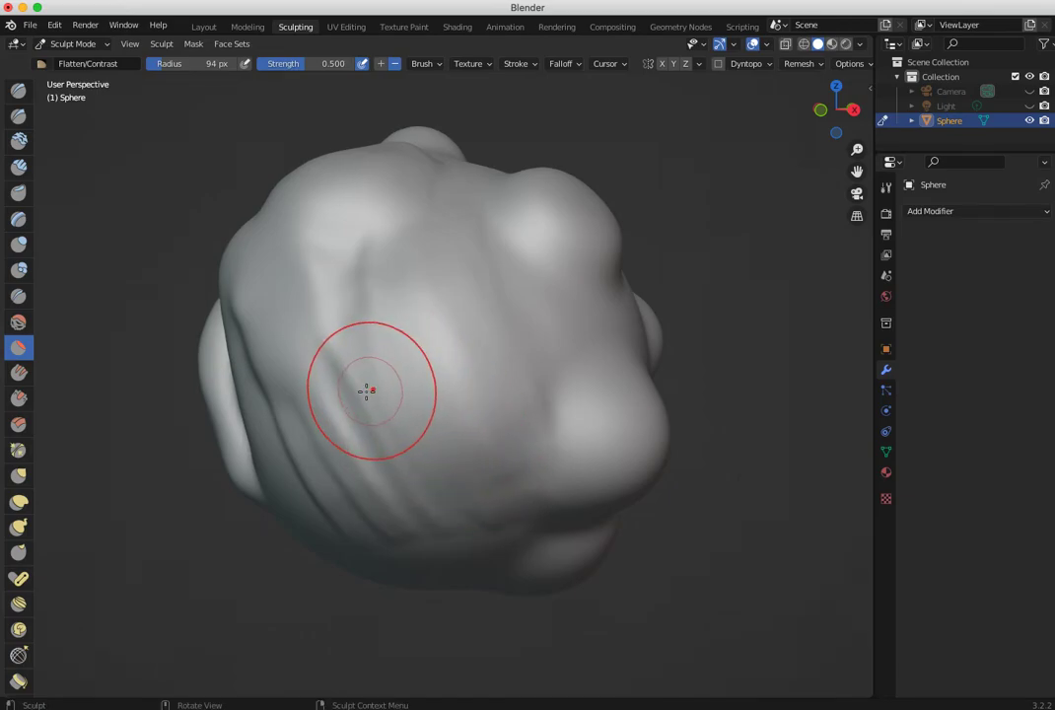
# - Fill the hollows between the bumps with the Fill/Deepen brush at strength 0.700
pyautogui.click(13, 378)
pyautogui.moveTo(416, 341); pyautogui.dragTo(282, 345, button='middle')
pyautogui.moveTo(264, 233); pyautogui.dragTo(322, 414)
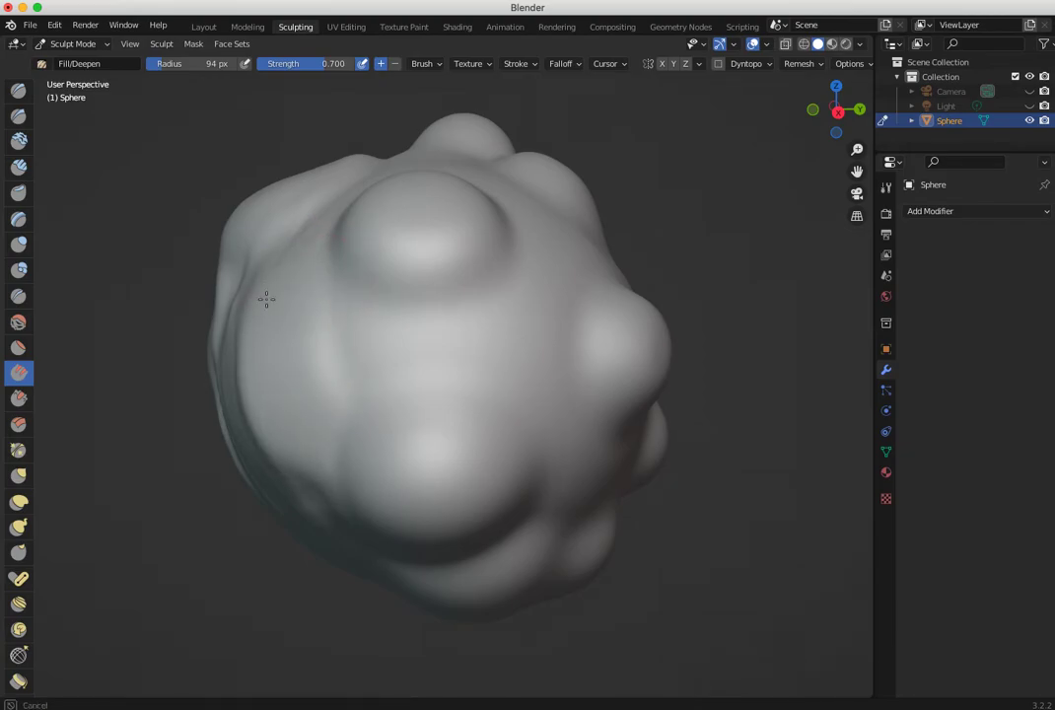
pyautogui.moveTo(292, 435); pyautogui.dragTo(260, 368, button='middle')
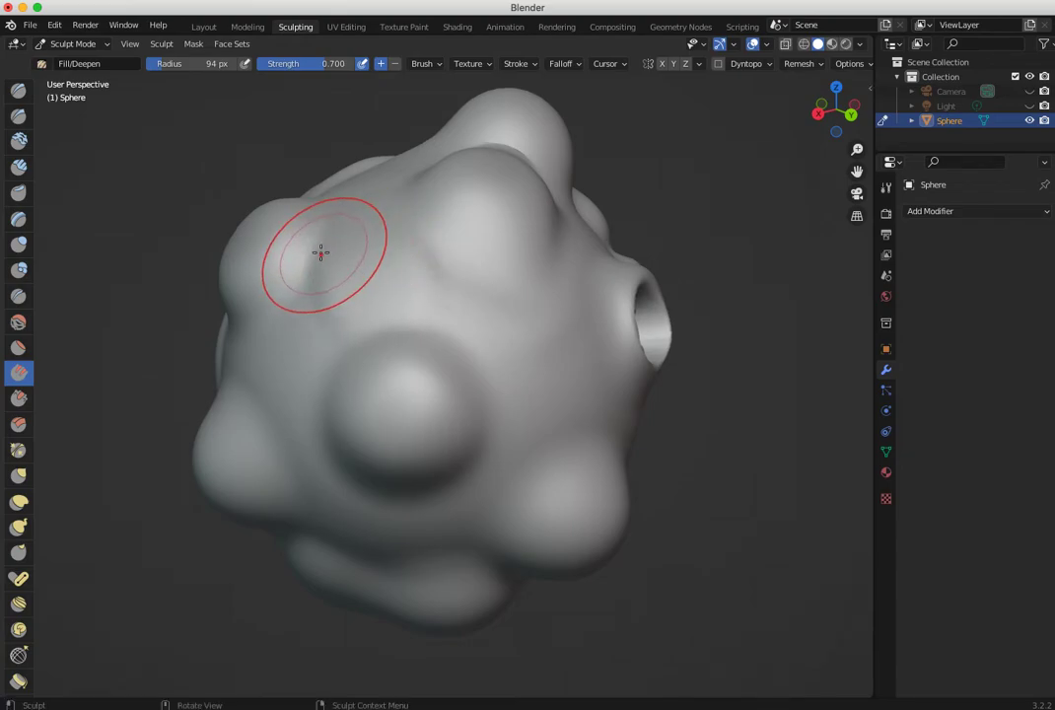
pyautogui.moveTo(151, 374)
pyautogui.mouseDown(button='middle')
pyautogui.moveTo(398, 386)
pyautogui.moveTo(198, 349)
pyautogui.moveTo(126, 294)
pyautogui.moveTo(351, 229)
pyautogui.moveTo(502, 299)
pyautogui.moveTo(613, 384)
pyautogui.moveTo(692, 379)
pyautogui.moveTo(723, 360)
pyautogui.moveTo(472, 391)
pyautogui.moveTo(353, 384)
pyautogui.moveTo(302, 360)
pyautogui.moveTo(104, 368)
pyautogui.mouseUp(button='middle')
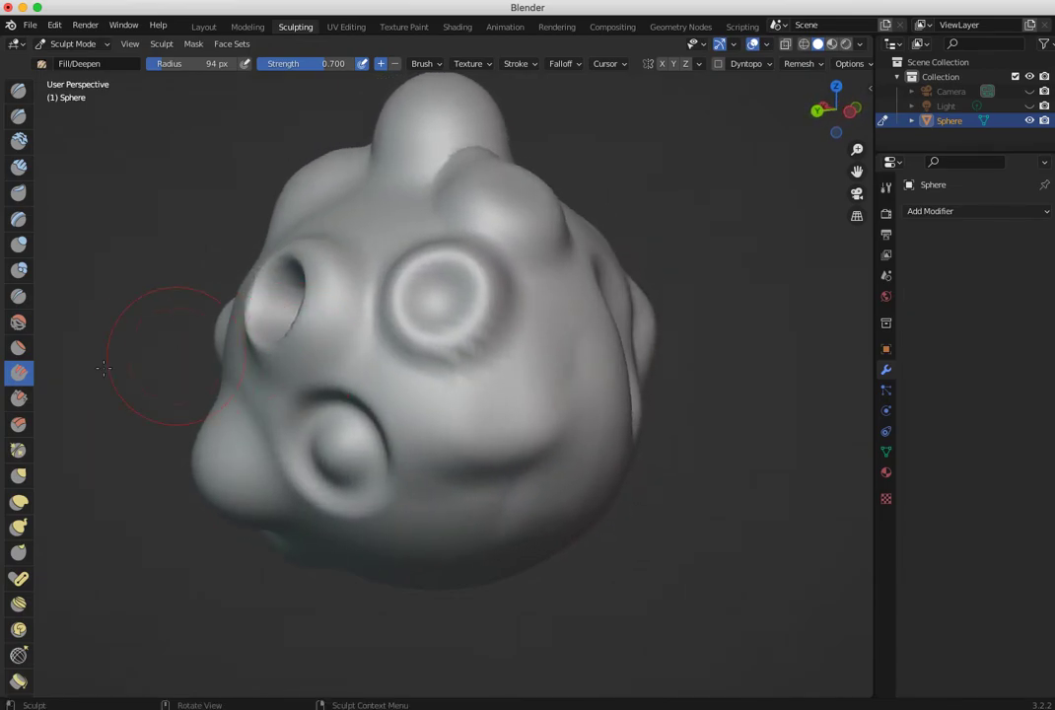
# - Scrape the ringed bump flat with the Scrape/Peaks brush, and plane it and the surrounding surface with the Multi-plane Scrape brush at strength 0.700
pyautogui.click(16, 399)
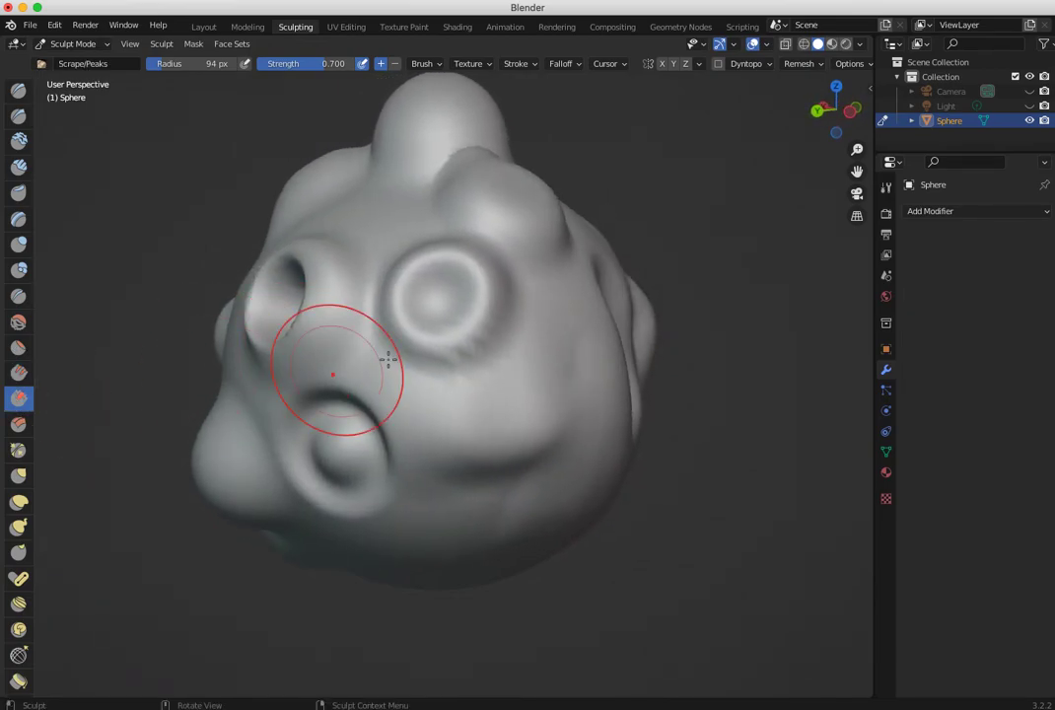
pyautogui.moveTo(405, 295); pyautogui.dragTo(480, 324)
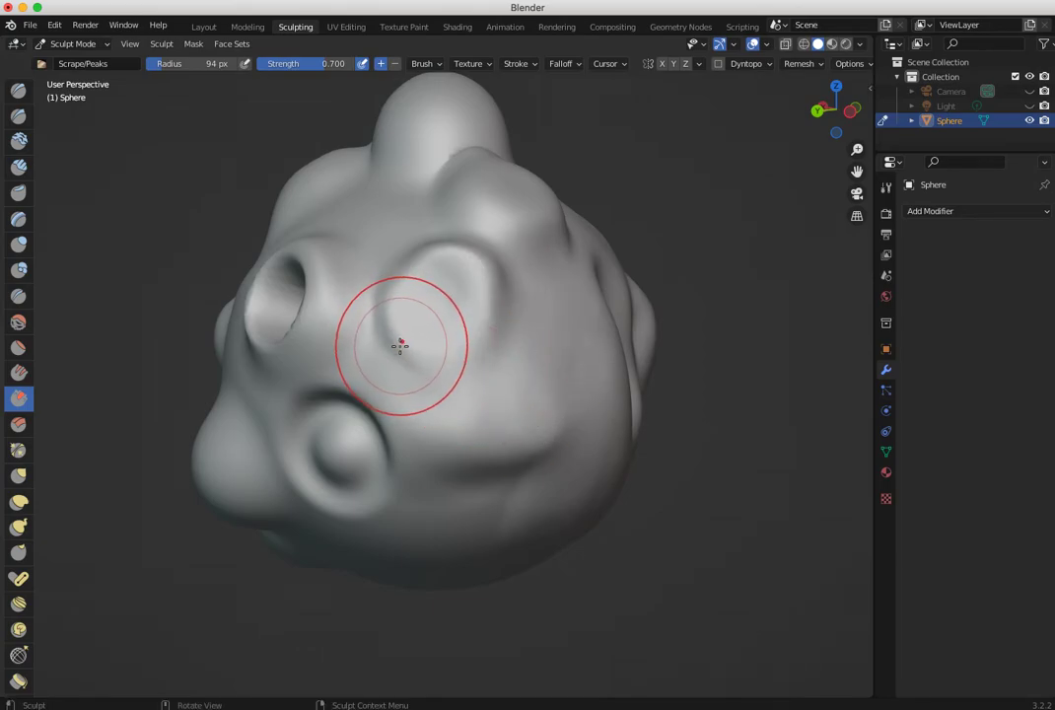
pyautogui.click(20, 426)
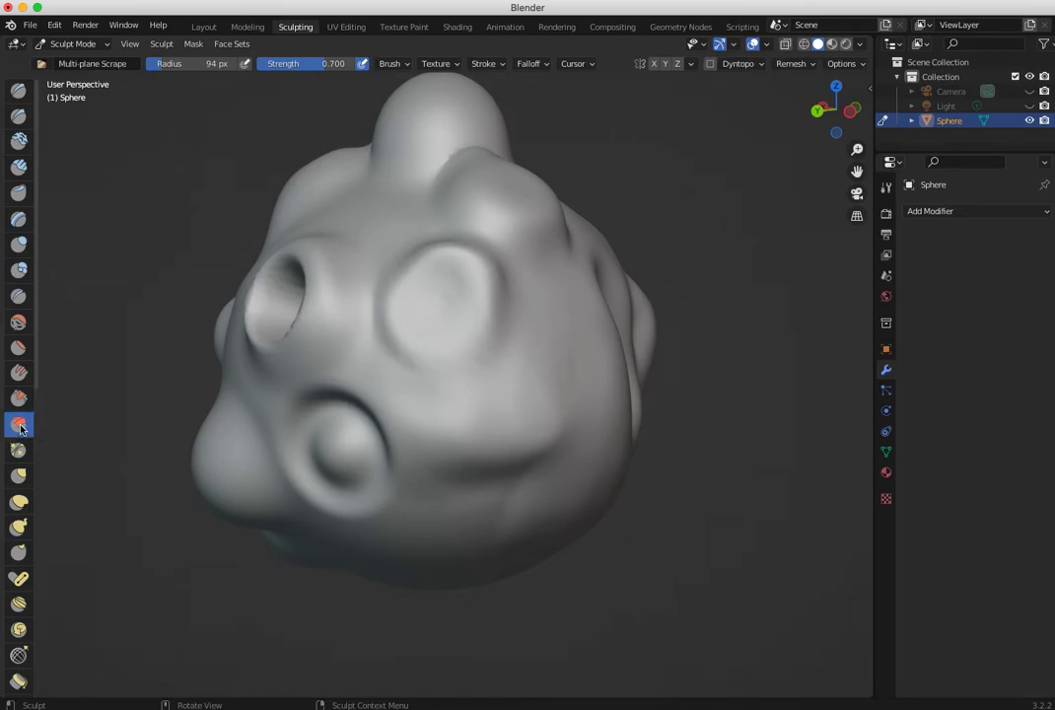
pyautogui.moveTo(463, 376)
pyautogui.mouseDown()
pyautogui.moveTo(540, 377)
pyautogui.moveTo(424, 346)
pyautogui.moveTo(429, 279)
pyautogui.moveTo(554, 356)
pyautogui.mouseUp()
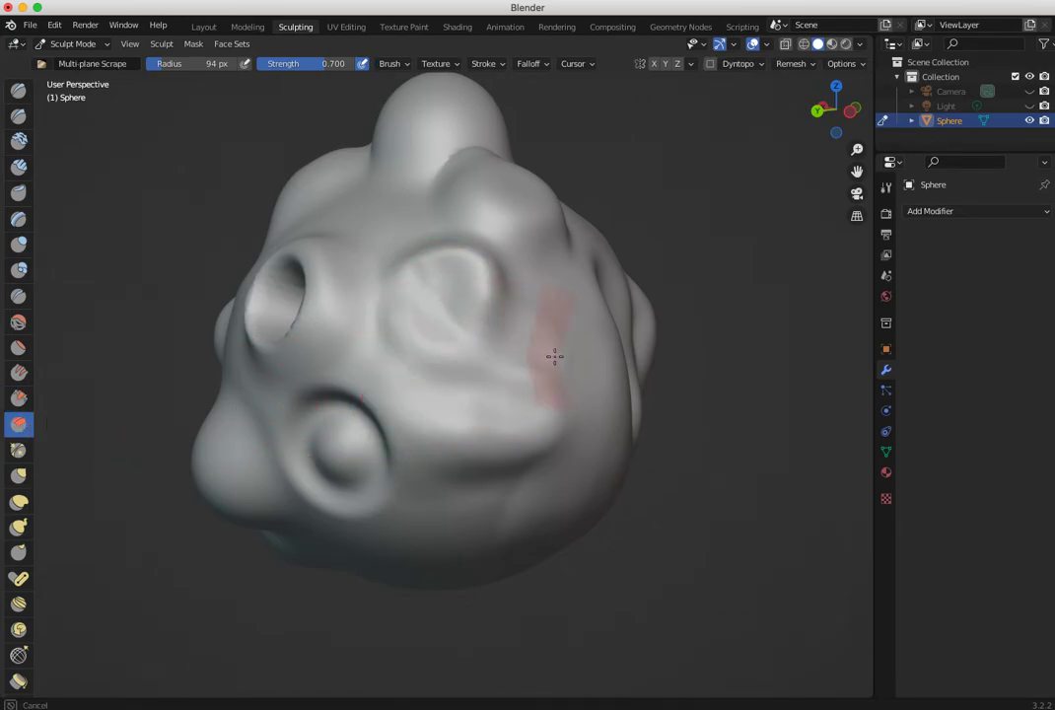
pyautogui.moveTo(558, 380)
pyautogui.mouseDown(button='middle')
pyautogui.moveTo(252, 359)
pyautogui.moveTo(214, 387)
pyautogui.moveTo(92, 368)
pyautogui.moveTo(318, 260)
pyautogui.mouseUp(button='middle')
pyautogui.moveTo(318, 260)
pyautogui.mouseDown()
pyautogui.moveTo(426, 323)
pyautogui.moveTo(461, 413)
pyautogui.moveTo(348, 246)
pyautogui.mouseUp()
pyautogui.moveTo(347, 247); pyautogui.dragTo(308, 346, button='middle')
pyautogui.moveTo(355, 212)
pyautogui.mouseDown()
pyautogui.moveTo(382, 283)
pyautogui.moveTo(406, 195)
pyautogui.mouseUp()
pyautogui.moveTo(320, 227)
pyautogui.mouseDown()
pyautogui.moveTo(417, 263)
pyautogui.moveTo(397, 180)
pyautogui.moveTo(354, 335)
pyautogui.mouseUp()
pyautogui.moveTo(328, 404); pyautogui.dragTo(404, 375, button='middle')
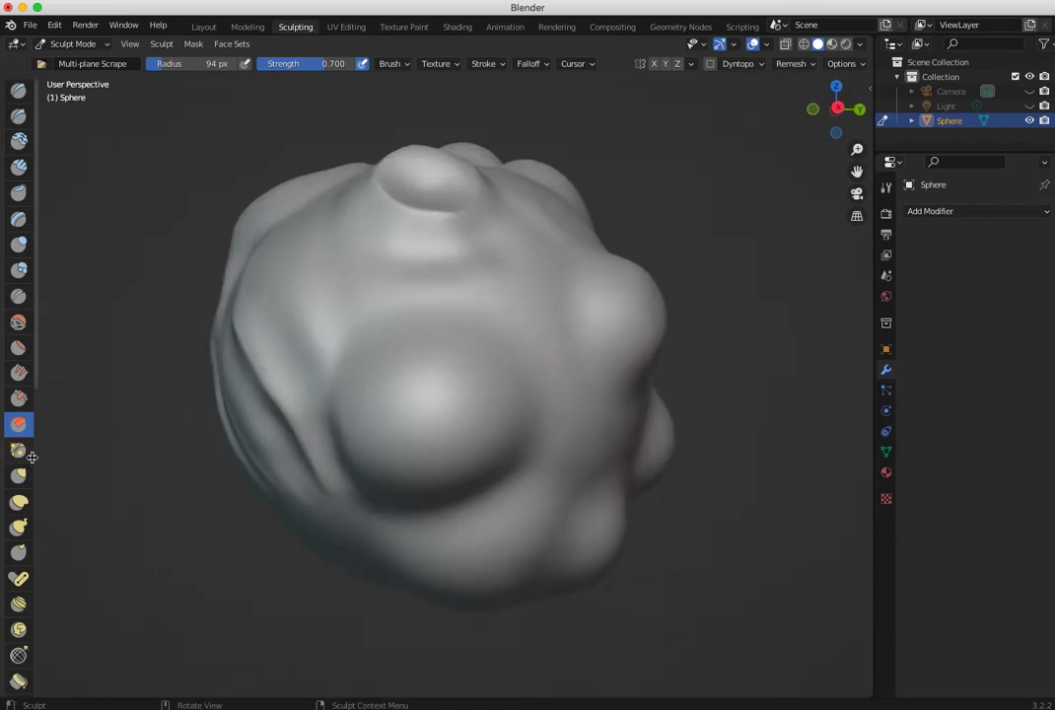
# - Pinch the surface around the small raised bump with the Pinch/Magnify brush at radius 94 px and strength 0.500
pyautogui.click(19, 450)
pyautogui.moveTo(384, 360)
pyautogui.mouseDown(button='middle')
pyautogui.moveTo(346, 438)
pyautogui.moveTo(329, 246)
pyautogui.mouseUp(button='middle')
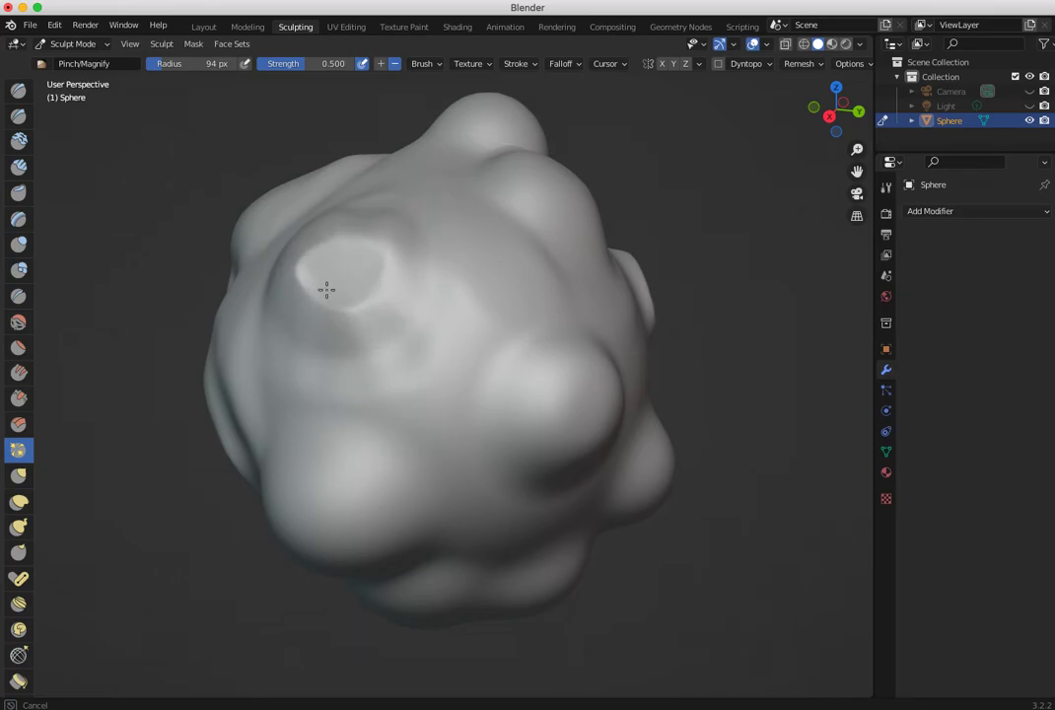
pyautogui.moveTo(371, 389); pyautogui.dragTo(516, 346, button='middle')
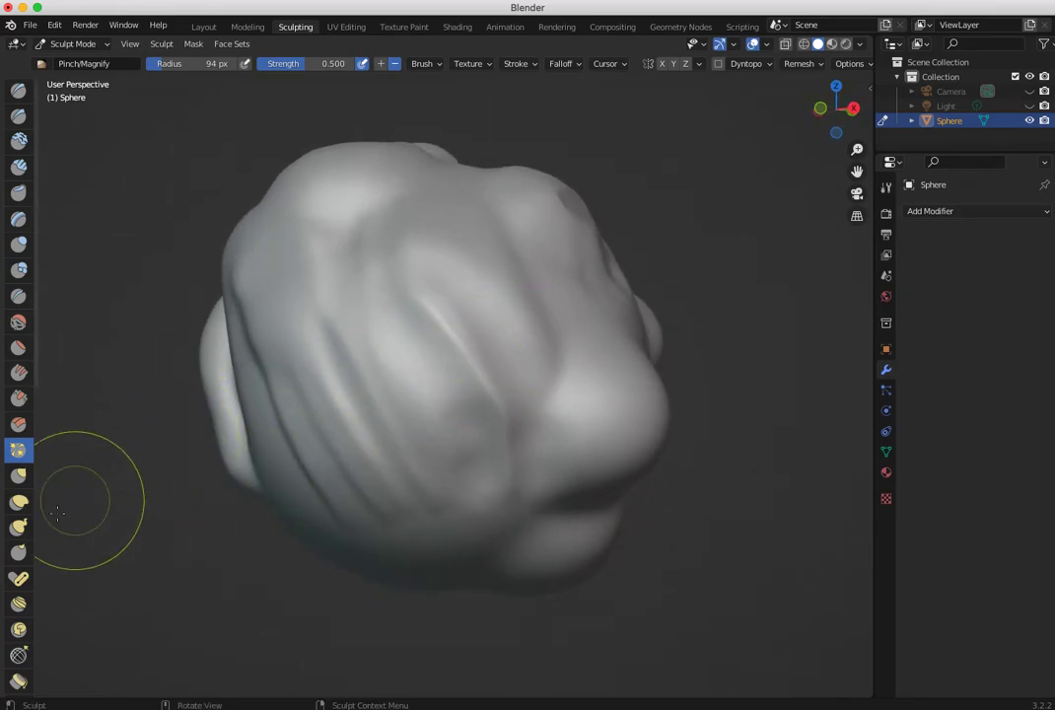
# - Enlarge the Grab brush radius to 179 px and pull several areas of the sphere outward into pointed horns
pyautogui.click(19, 476)
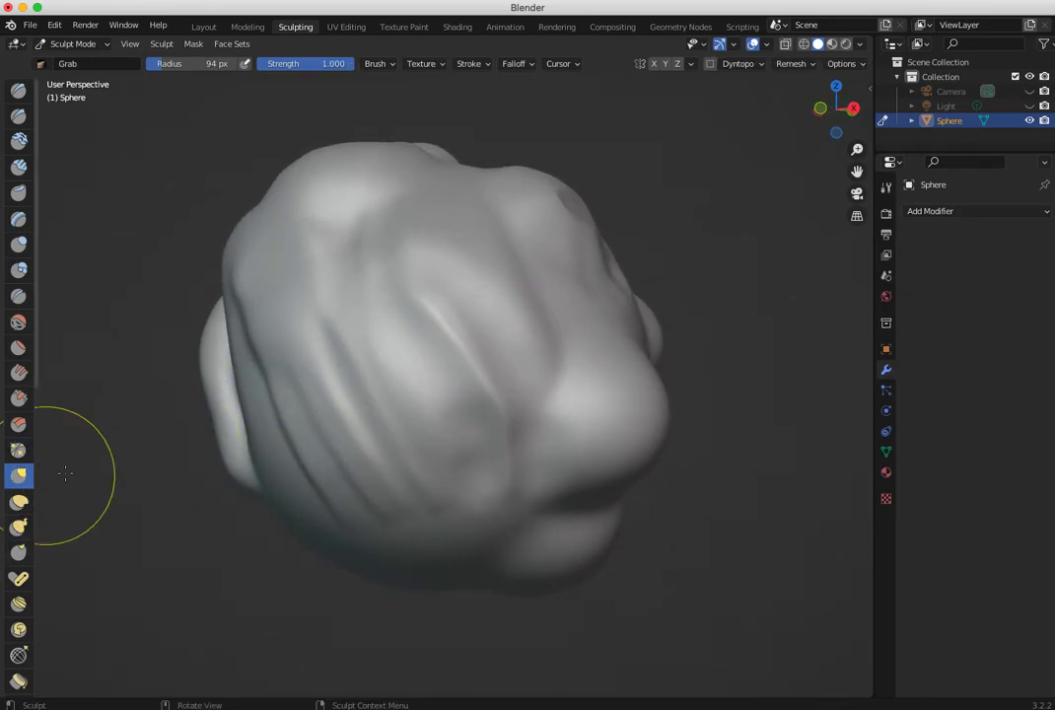
pyautogui.moveTo(407, 354)
pyautogui.mouseDown(button='middle')
pyautogui.moveTo(556, 424)
pyautogui.moveTo(587, 424)
pyautogui.mouseUp(button='middle')
pyautogui.moveTo(530, 307); pyautogui.dragTo(645, 290)
pyautogui.hotkey('ctrl', 'z')
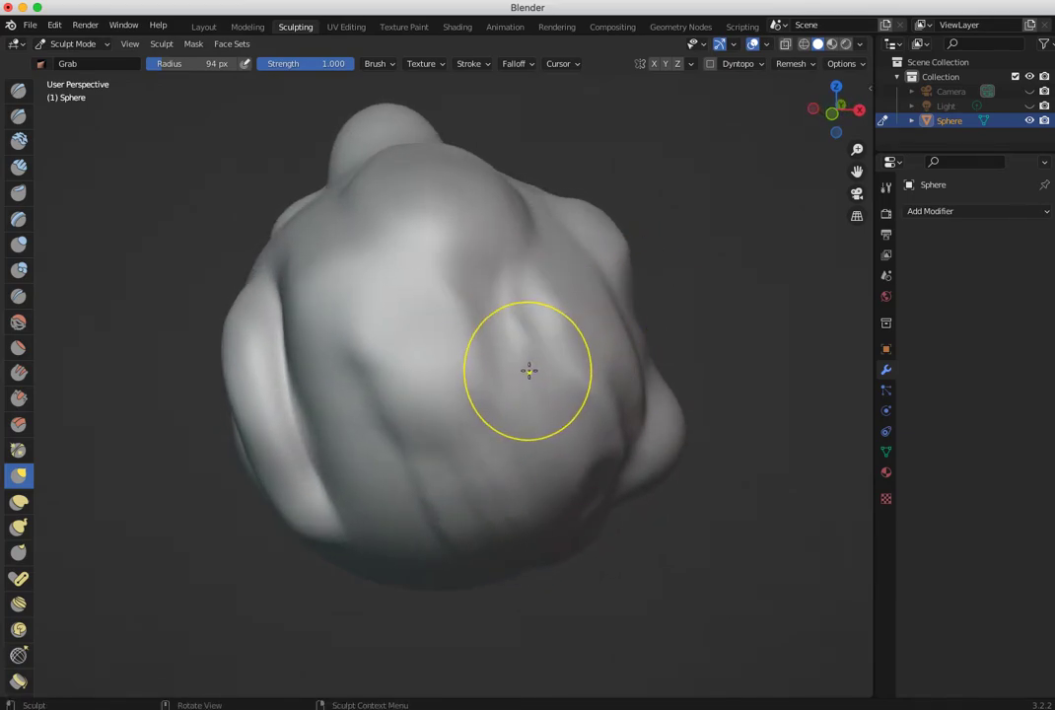
pyautogui.press('f')
pyautogui.click(598, 377)
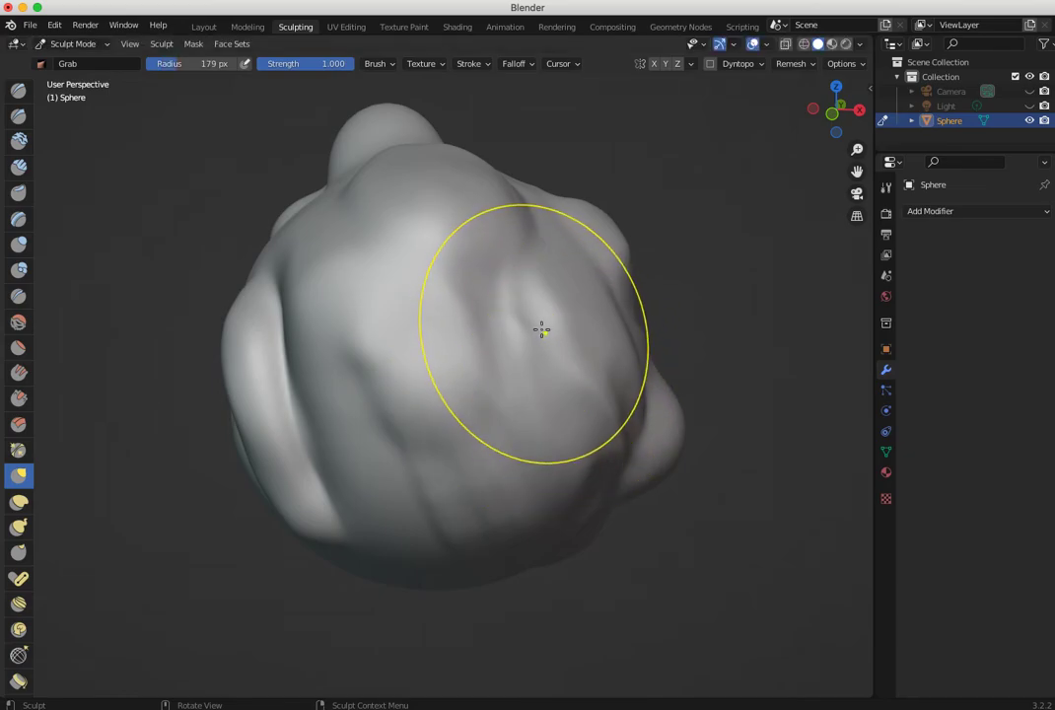
pyautogui.moveTo(541, 329); pyautogui.dragTo(691, 313)
pyautogui.moveTo(645, 365)
pyautogui.mouseDown(button='middle')
pyautogui.moveTo(339, 426)
pyautogui.moveTo(332, 299)
pyautogui.mouseUp(button='middle')
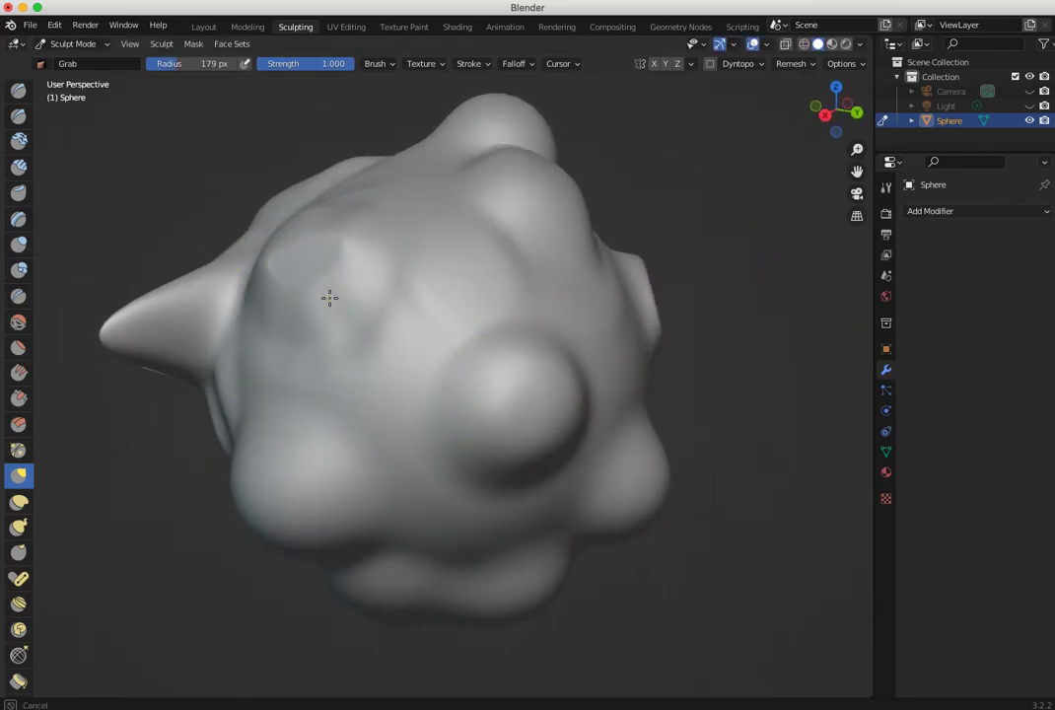
pyautogui.moveTo(270, 270); pyautogui.dragTo(238, 287, button='middle')
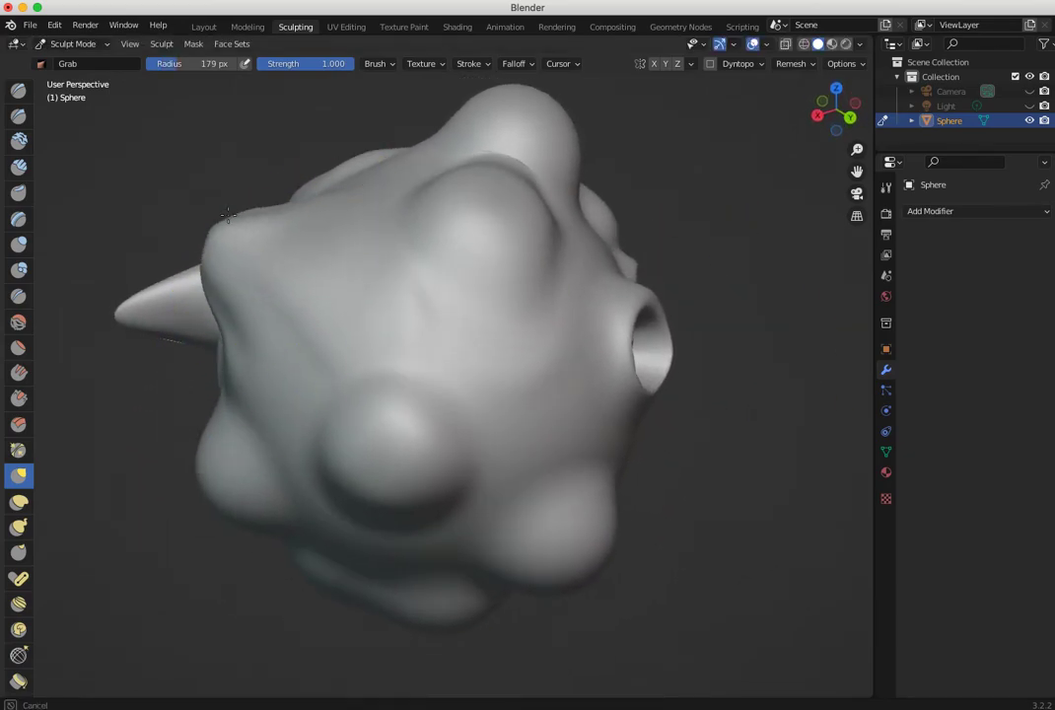
pyautogui.moveTo(435, 259); pyautogui.dragTo(346, 244, button='middle')
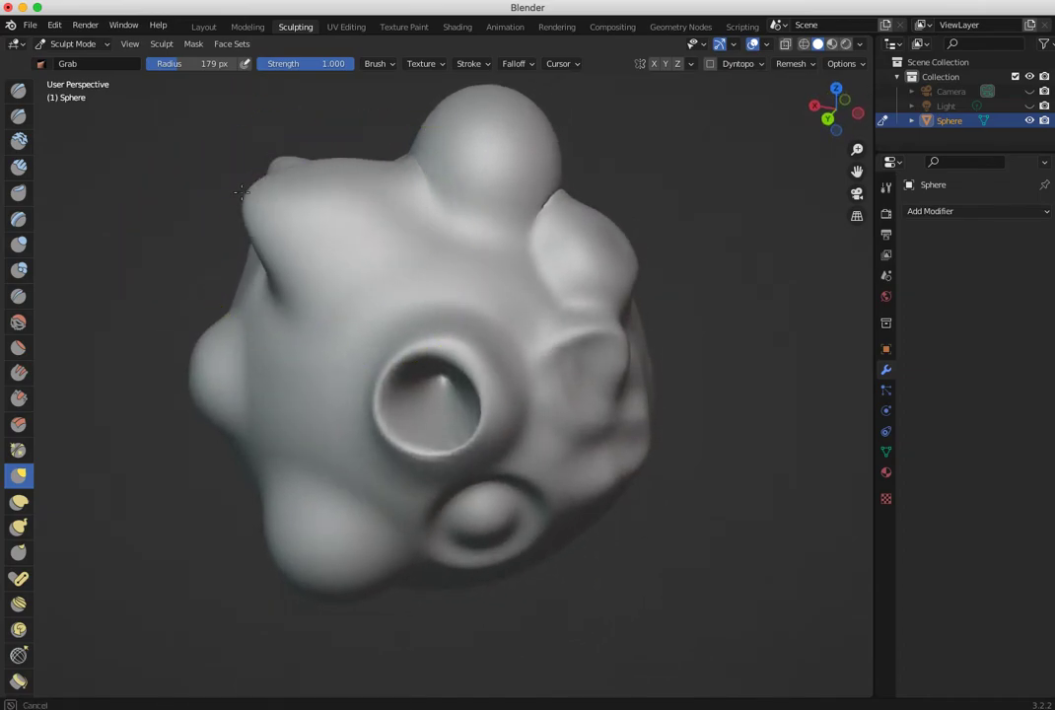
pyautogui.moveTo(227, 223)
pyautogui.mouseDown(button='middle')
pyautogui.moveTo(457, 249)
pyautogui.moveTo(310, 296)
pyautogui.mouseUp(button='middle')
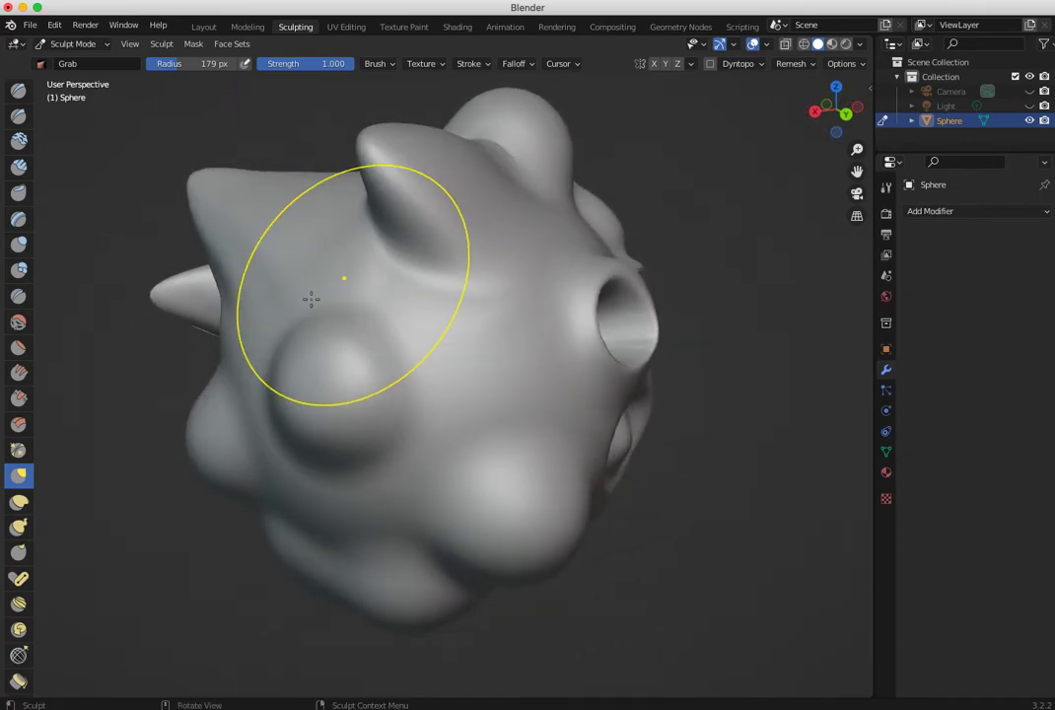
# - Stretch the rounded bump near the crater into a long, broad protrusion with the Elastic Deform brush at strength 0.500
pyautogui.click(19, 503)
pyautogui.moveTo(506, 405); pyautogui.dragTo(678, 418, button='middle')
pyautogui.moveTo(678, 418); pyautogui.dragTo(778, 360)
pyautogui.moveTo(557, 395)
pyautogui.mouseDown(button='middle')
pyautogui.moveTo(523, 396)
pyautogui.moveTo(629, 396)
pyautogui.moveTo(553, 413)
pyautogui.mouseUp(button='middle')
pyautogui.moveTo(673, 359); pyautogui.dragTo(818, 353)
pyautogui.moveTo(711, 342); pyautogui.dragTo(925, 351)
pyautogui.moveTo(794, 364); pyautogui.dragTo(473, 387, button='middle')
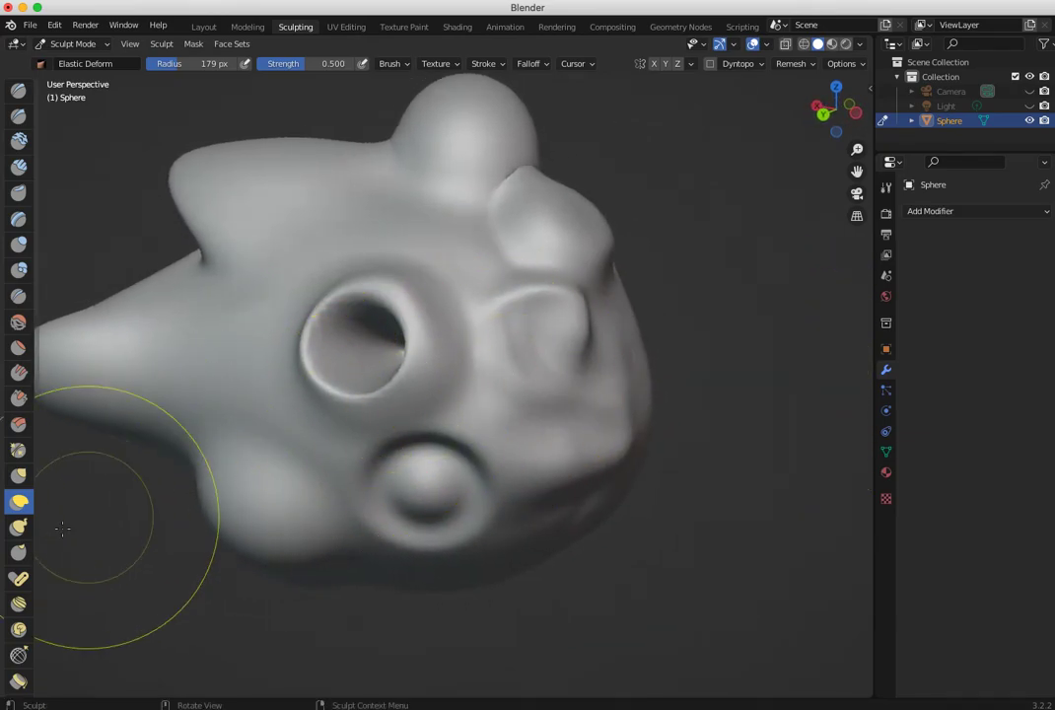
# - Drag out the tip of the long protrusion and the neighbouring upper horn with the Snake Hook brush at strength 1.000
pyautogui.click(18, 529)
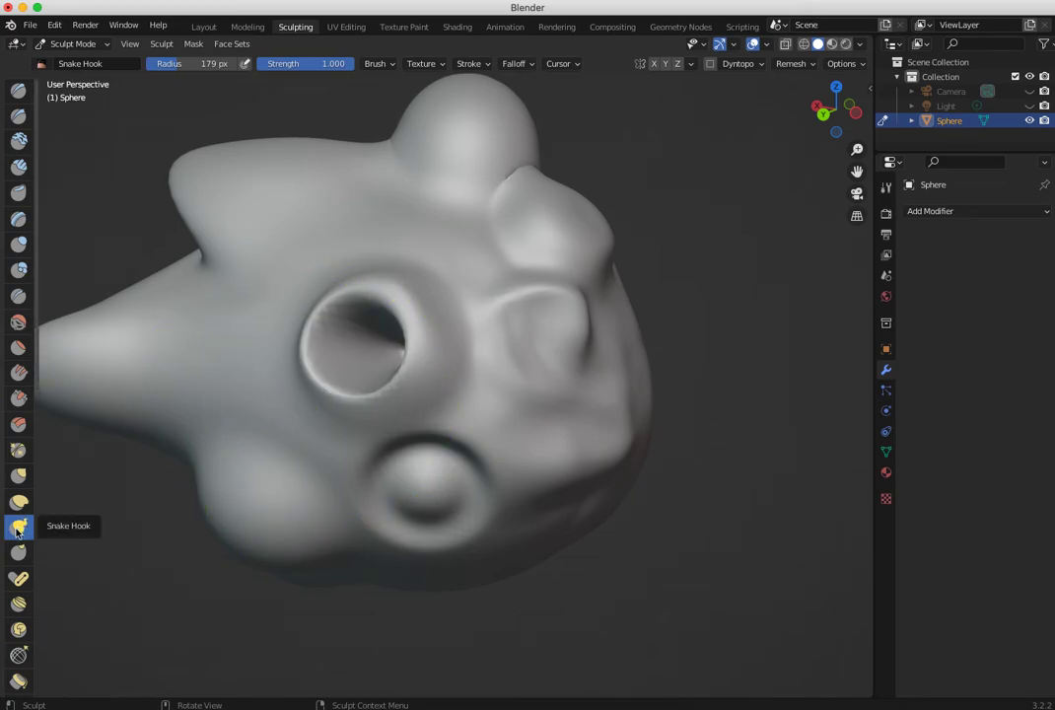
pyautogui.moveTo(399, 297)
pyautogui.mouseDown(button='middle')
pyautogui.moveTo(535, 300)
pyautogui.moveTo(385, 318)
pyautogui.mouseUp(button='middle')
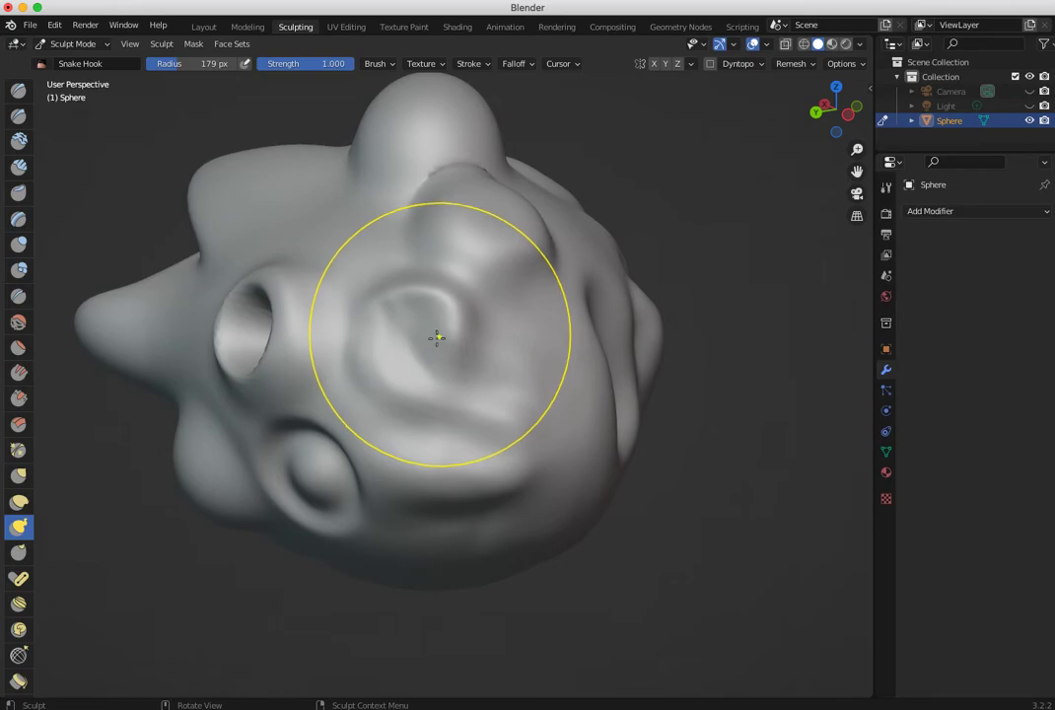
pyautogui.moveTo(453, 344)
pyautogui.mouseDown(button='middle')
pyautogui.moveTo(575, 341)
pyautogui.moveTo(388, 341)
pyautogui.mouseUp(button='middle')
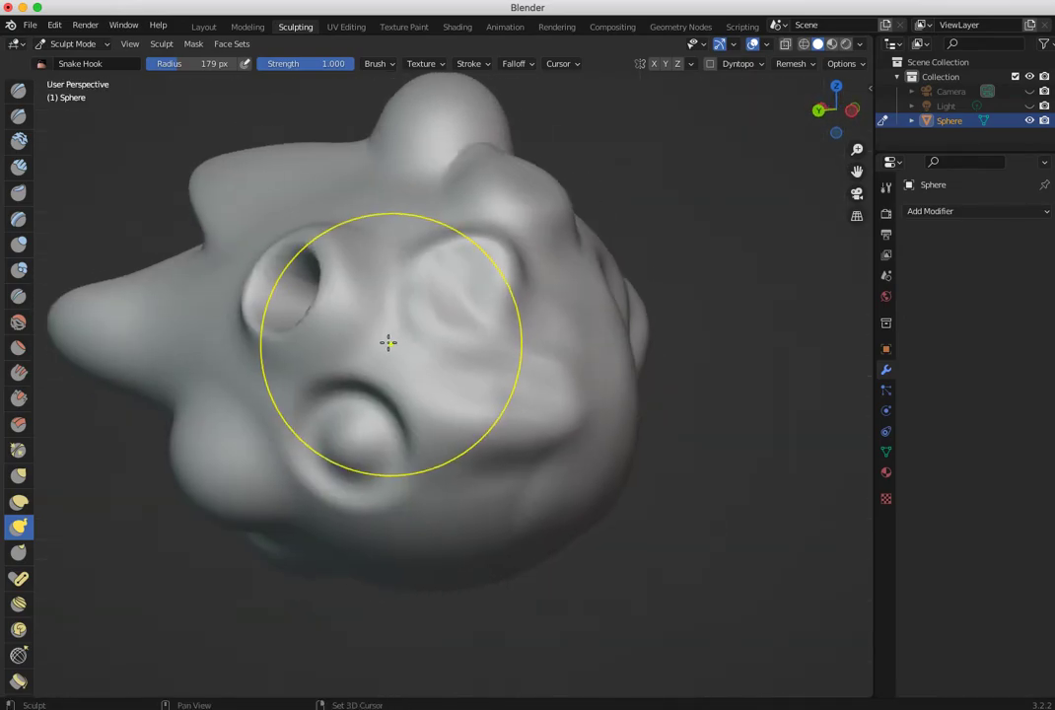
pyautogui.moveTo(139, 316)
pyautogui.mouseDown()
pyautogui.moveTo(117, 322)
pyautogui.moveTo(125, 314)
pyautogui.mouseUp()
pyautogui.moveTo(284, 179); pyautogui.dragTo(296, 158)
pyautogui.moveTo(389, 228)
pyautogui.mouseDown(button='middle')
pyautogui.moveTo(568, 292)
pyautogui.moveTo(625, 290)
pyautogui.mouseUp(button='middle')
pyautogui.moveTo(414, 300)
pyautogui.mouseDown()
pyautogui.moveTo(454, 287)
pyautogui.moveTo(424, 286)
pyautogui.moveTo(404, 328)
pyautogui.moveTo(409, 320)
pyautogui.mouseUp()
pyautogui.hotkey('ctrl', 'z')
pyautogui.moveTo(419, 311)
pyautogui.mouseDown()
pyautogui.moveTo(449, 319)
pyautogui.moveTo(421, 309)
pyautogui.moveTo(463, 281)
pyautogui.moveTo(453, 286)
pyautogui.moveTo(481, 317)
pyautogui.moveTo(455, 272)
pyautogui.mouseUp()
pyautogui.hotkey('ctrl', 'z')
# - Swirl the large round bump into a spiral with the Snake Hook brush at radius 179 px
pyautogui.moveTo(429, 305)
pyautogui.mouseDown(button='middle')
pyautogui.moveTo(420, 401)
pyautogui.moveTo(464, 365)
pyautogui.mouseUp(button='middle')
pyautogui.moveTo(464, 364)
pyautogui.mouseDown()
pyautogui.moveTo(521, 333)
pyautogui.moveTo(479, 359)
pyautogui.mouseUp()
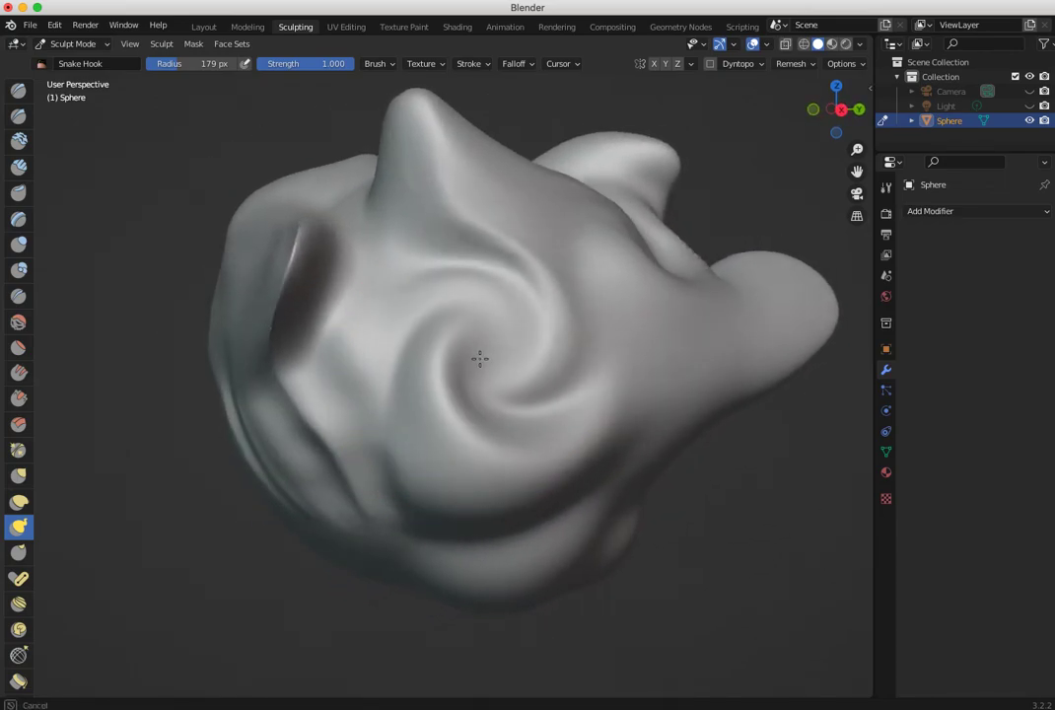
pyautogui.moveTo(278, 483)
pyautogui.mouseDown(button='middle')
pyautogui.moveTo(424, 448)
pyautogui.moveTo(286, 493)
pyautogui.mouseUp(button='middle')
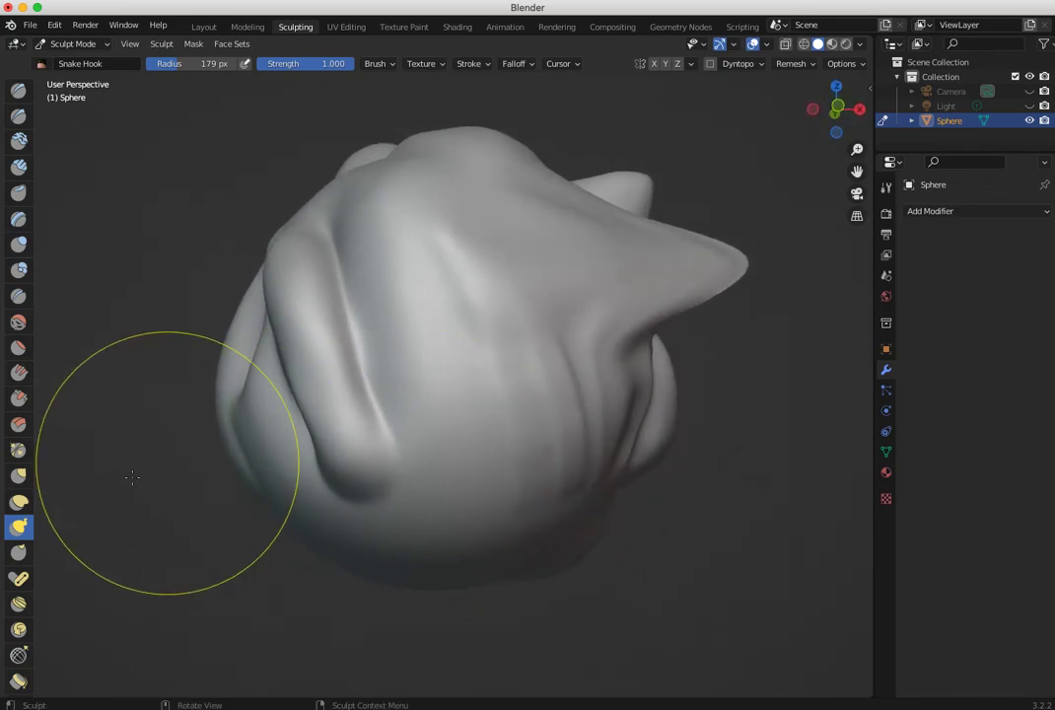
# - Smear the smooth surface between the thick ridge and the horn with the Thumb brush at strength 0.500
pyautogui.click(17, 555)
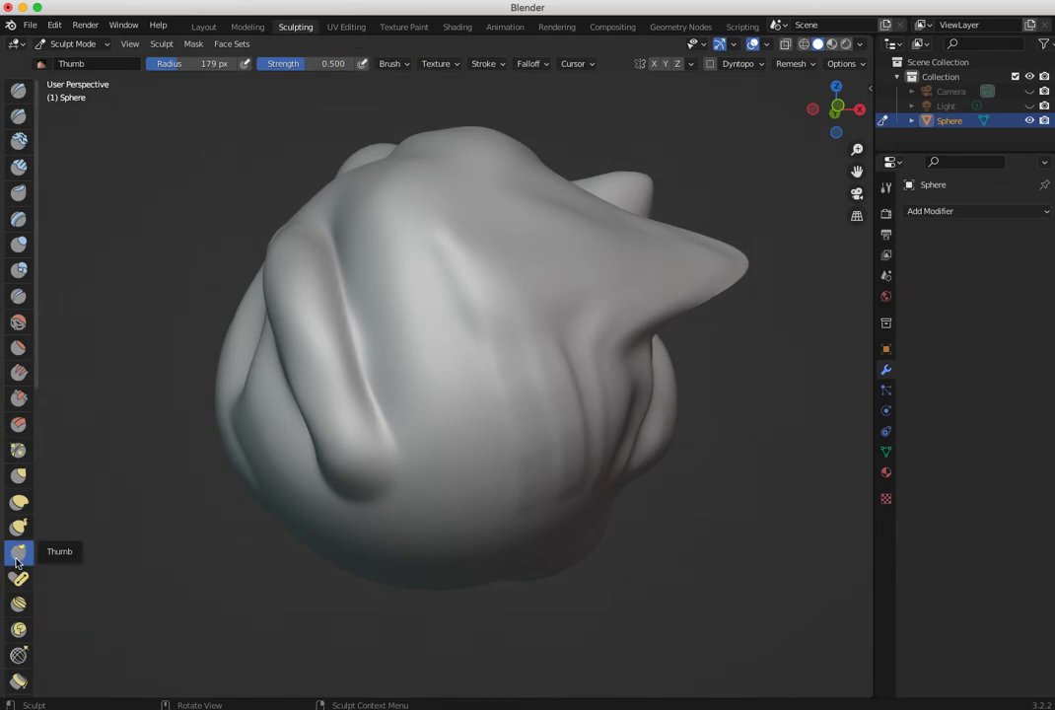
pyautogui.moveTo(444, 424)
pyautogui.mouseDown()
pyautogui.moveTo(455, 433)
pyautogui.moveTo(330, 302)
pyautogui.moveTo(411, 251)
pyautogui.mouseUp()
pyautogui.moveTo(198, 537); pyautogui.dragTo(83, 559, button='middle')
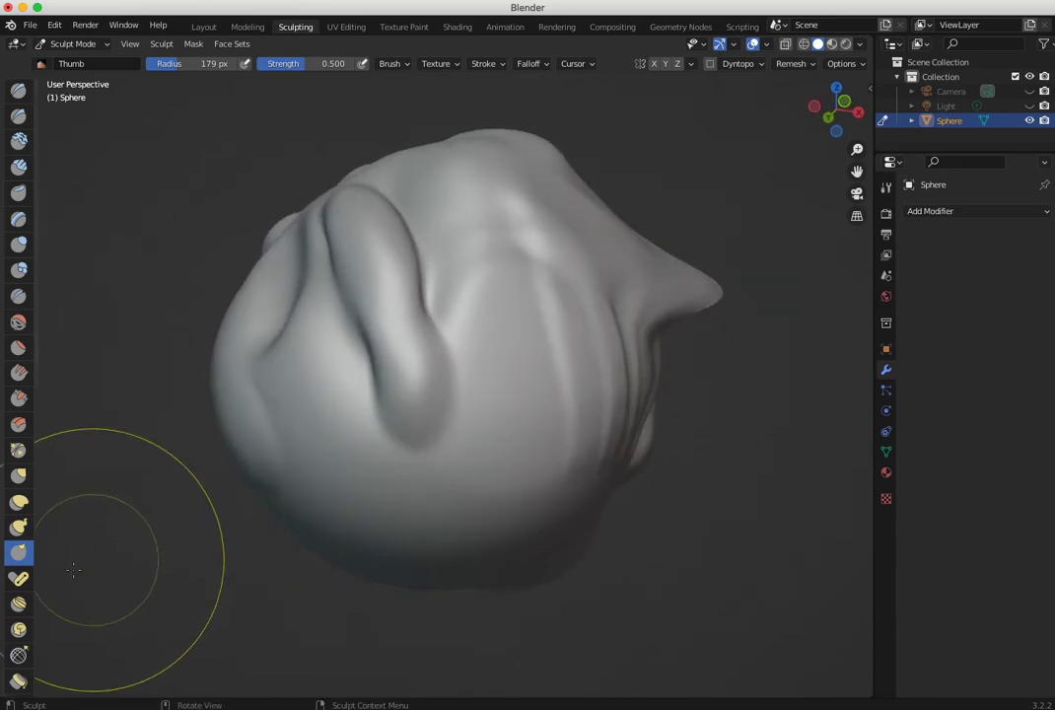
# - Deform the sphere with the Pose brush, and push the surface beside the long groove with the Nudge brush at strength 0.500
pyautogui.click(20, 578)
pyautogui.moveTo(467, 350)
pyautogui.mouseDown()
pyautogui.moveTo(421, 443)
pyautogui.moveTo(483, 382)
pyautogui.moveTo(469, 340)
pyautogui.moveTo(431, 332)
pyautogui.moveTo(478, 341)
pyautogui.mouseUp()
pyautogui.moveTo(478, 342)
pyautogui.mouseDown(button='middle')
pyautogui.moveTo(589, 419)
pyautogui.moveTo(546, 424)
pyautogui.mouseUp(button='middle')
pyautogui.moveTo(587, 408)
pyautogui.mouseDown()
pyautogui.moveTo(540, 413)
pyautogui.moveTo(567, 409)
pyautogui.mouseUp()
pyautogui.moveTo(132, 546); pyautogui.dragTo(155, 526, button='middle')
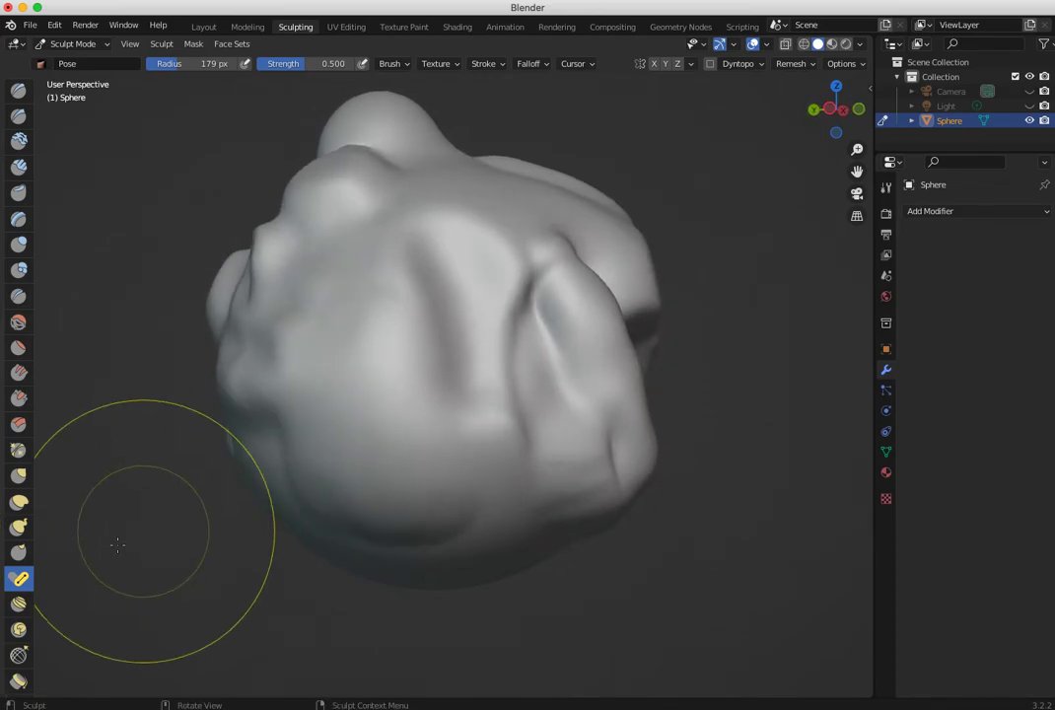
pyautogui.click(18, 603)
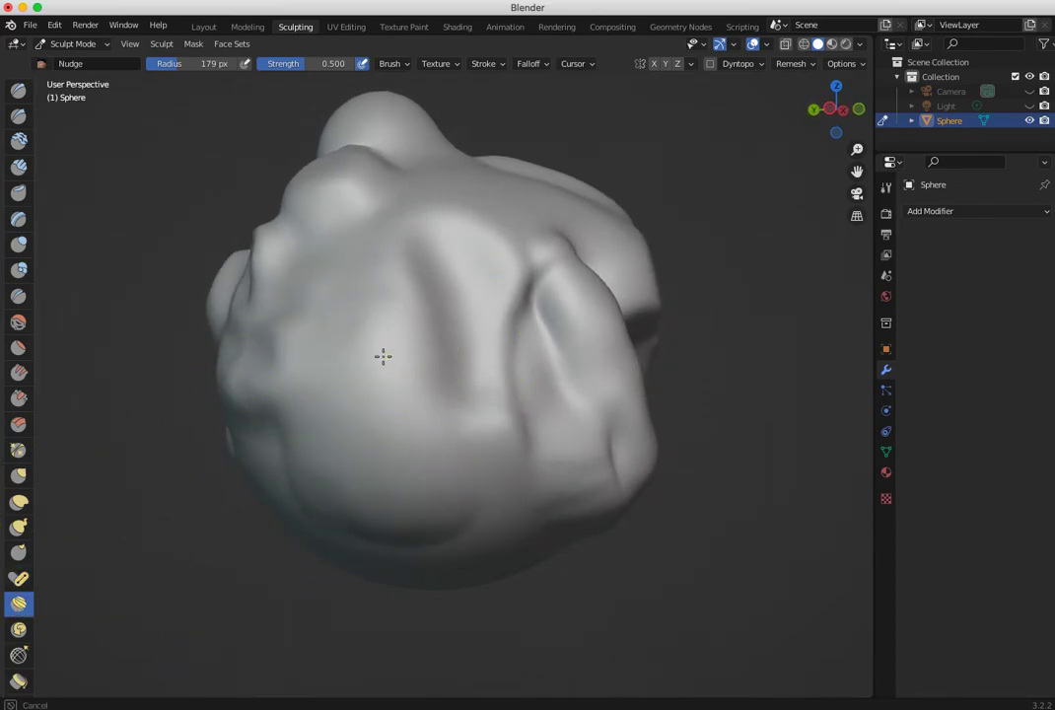
pyautogui.moveTo(388, 348)
pyautogui.mouseDown()
pyautogui.moveTo(431, 329)
pyautogui.moveTo(384, 316)
pyautogui.mouseUp()
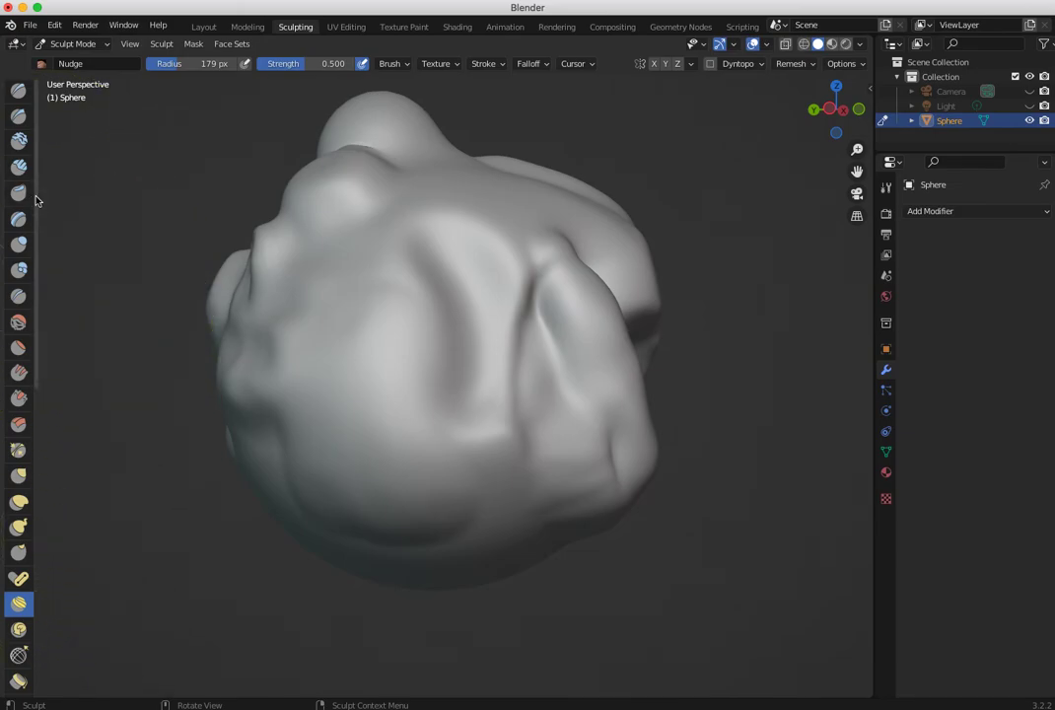
# - Twist the grooved area and the protruding lobes into spirals with the Rotate brush at strength 1.000
pyautogui.scroll(-8, 32, 287)
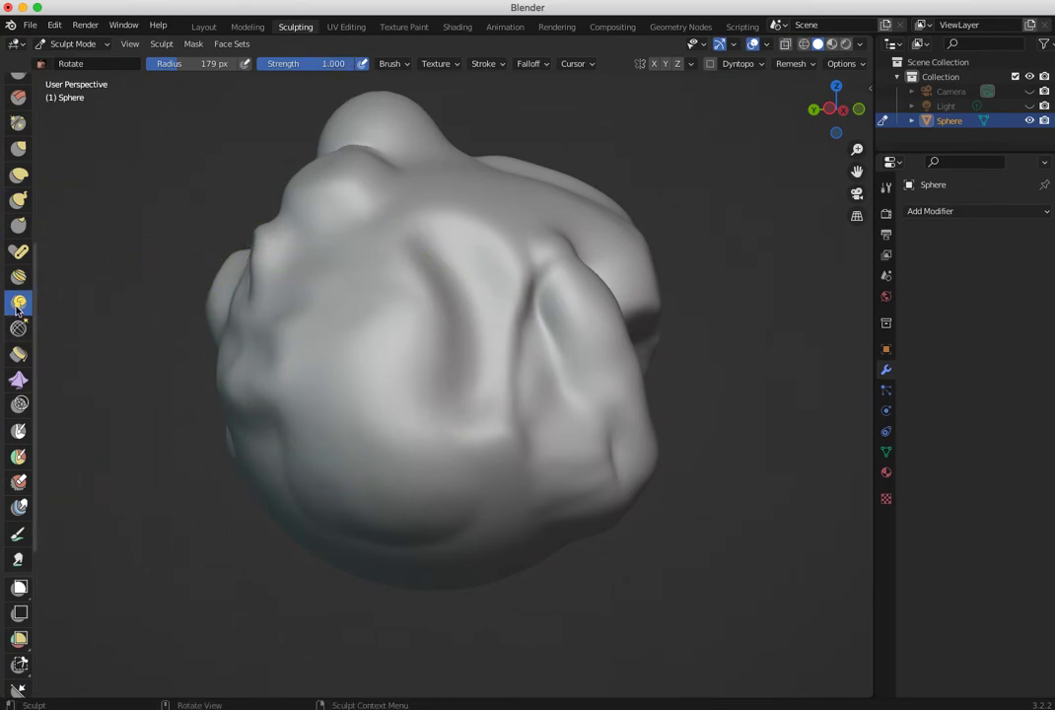
pyautogui.moveTo(390, 322)
pyautogui.mouseDown()
pyautogui.moveTo(405, 311)
pyautogui.moveTo(394, 353)
pyautogui.moveTo(338, 297)
pyautogui.mouseUp()
pyautogui.moveTo(403, 348)
pyautogui.mouseDown()
pyautogui.moveTo(441, 290)
pyautogui.moveTo(376, 297)
pyautogui.mouseUp()
pyautogui.moveTo(266, 406); pyautogui.dragTo(10, 471, button='middle')
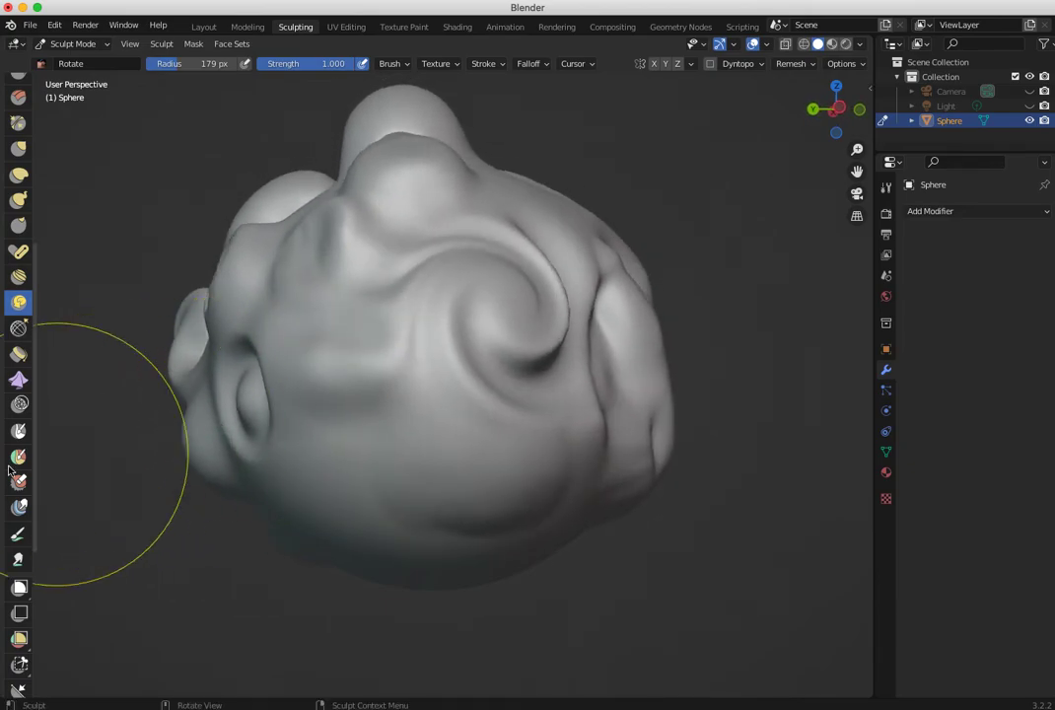
# - Relax the spiral area with the Slide Relax brush, and try the Boundary brush at strength 0.500 on different sides of the sphere
pyautogui.click(18, 329)
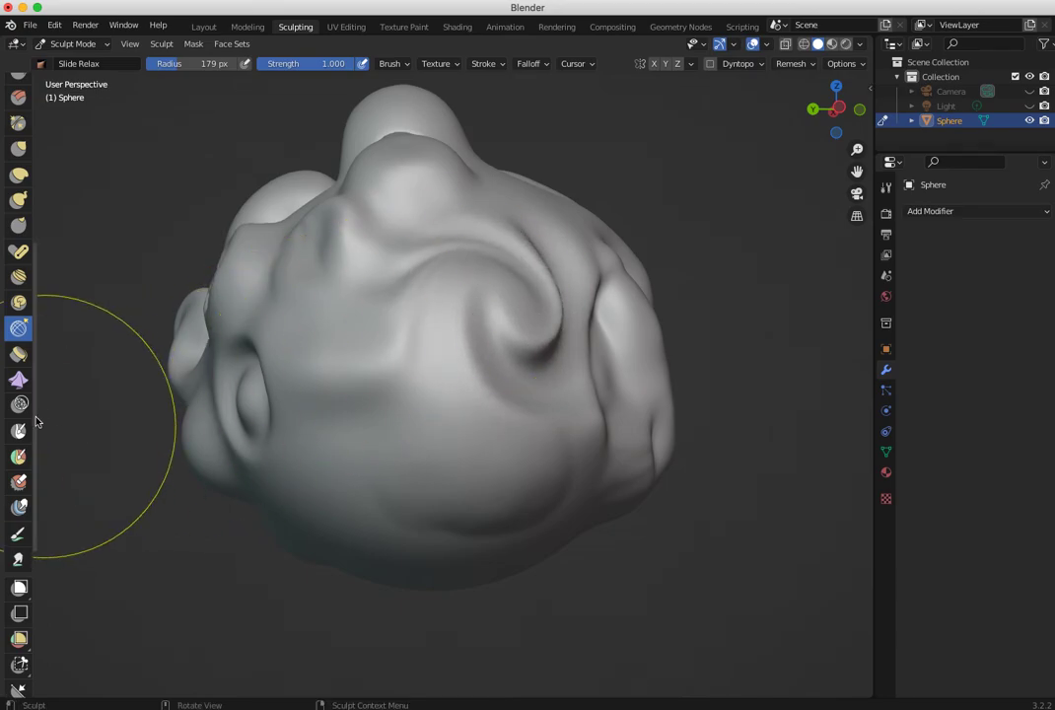
pyautogui.click(19, 356)
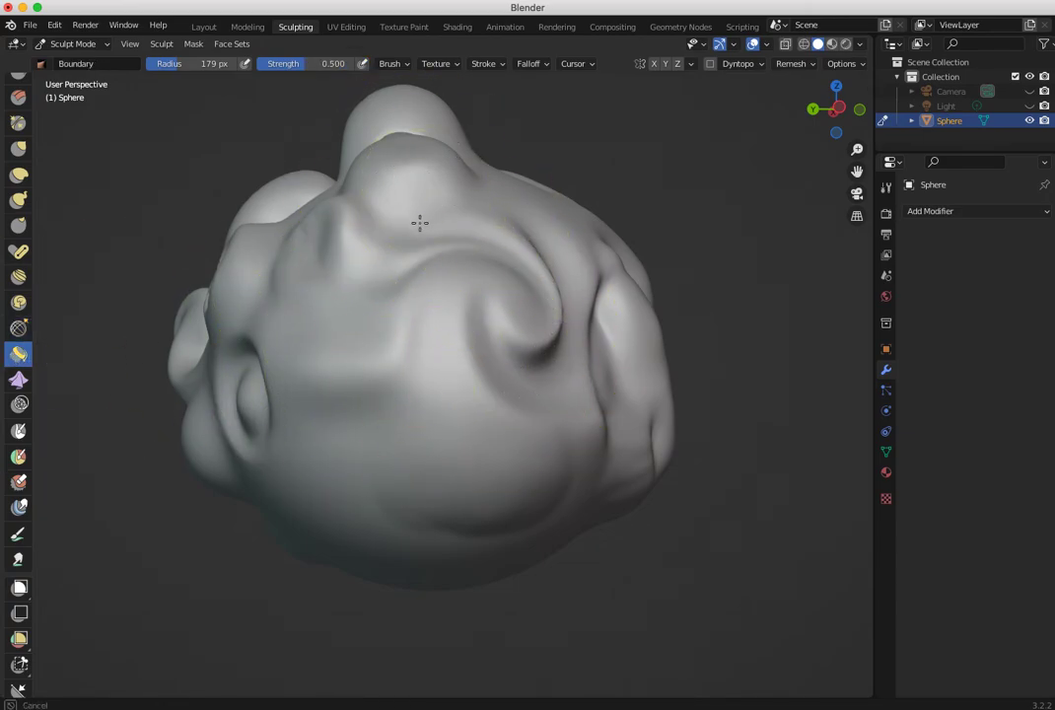
pyautogui.moveTo(171, 362); pyautogui.dragTo(342, 279, button='middle')
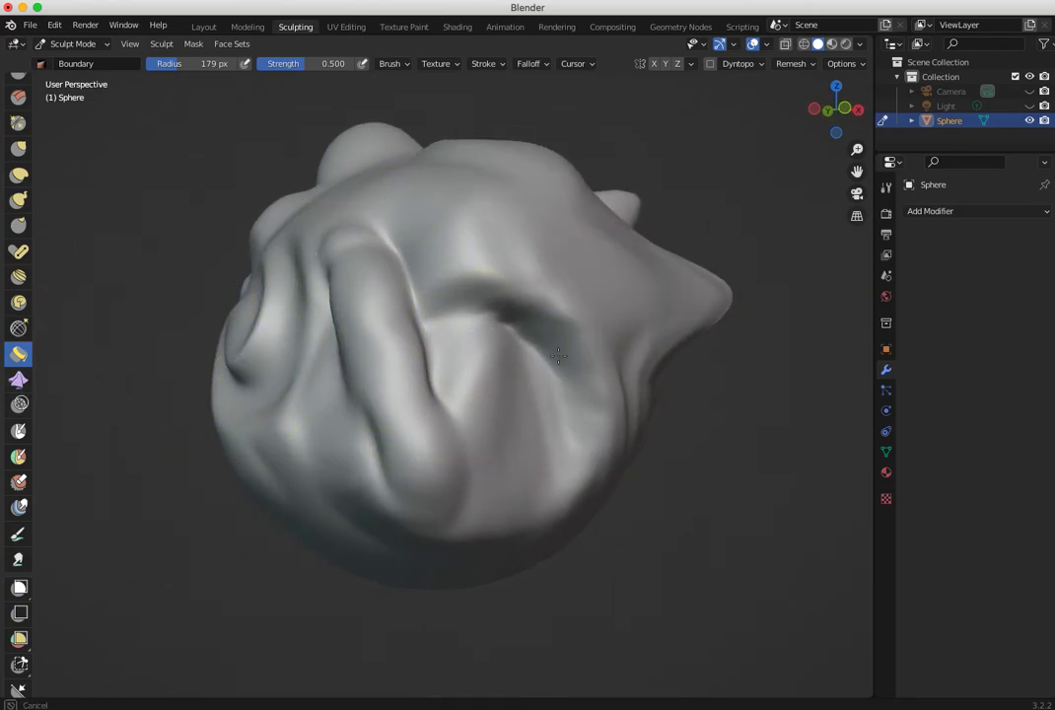
pyautogui.moveTo(306, 426); pyautogui.dragTo(480, 441, button='middle')
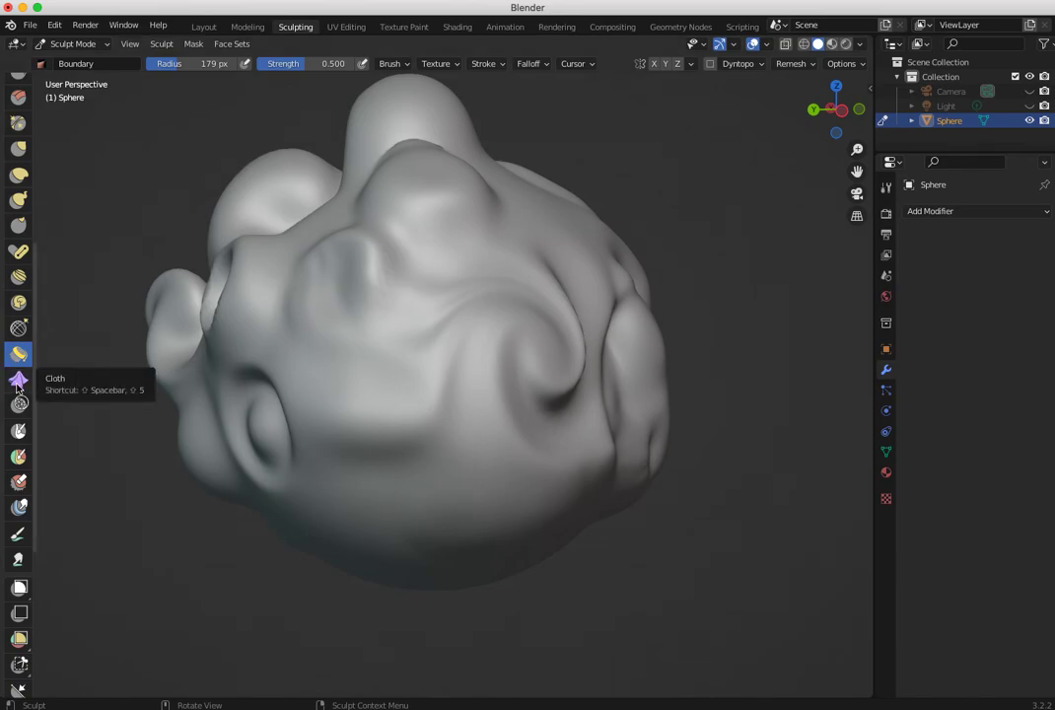
# - Pull cloth-like folds into the surface around the bumps and the spiral with the Cloth brush at radius 179 px and strength 0.500
pyautogui.moveTo(255, 370); pyautogui.dragTo(283, 379)
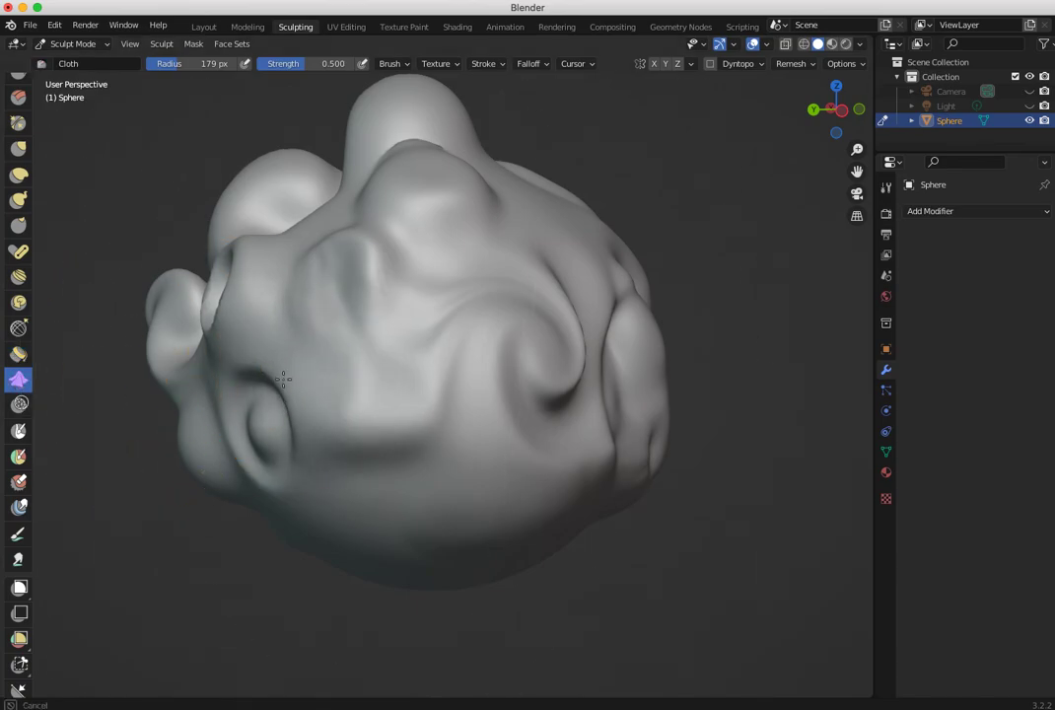
pyautogui.moveTo(402, 343)
pyautogui.mouseDown(button='middle')
pyautogui.moveTo(497, 334)
pyautogui.moveTo(426, 396)
pyautogui.moveTo(478, 424)
pyautogui.moveTo(456, 341)
pyautogui.mouseUp(button='middle')
pyautogui.moveTo(494, 332); pyautogui.dragTo(401, 318)
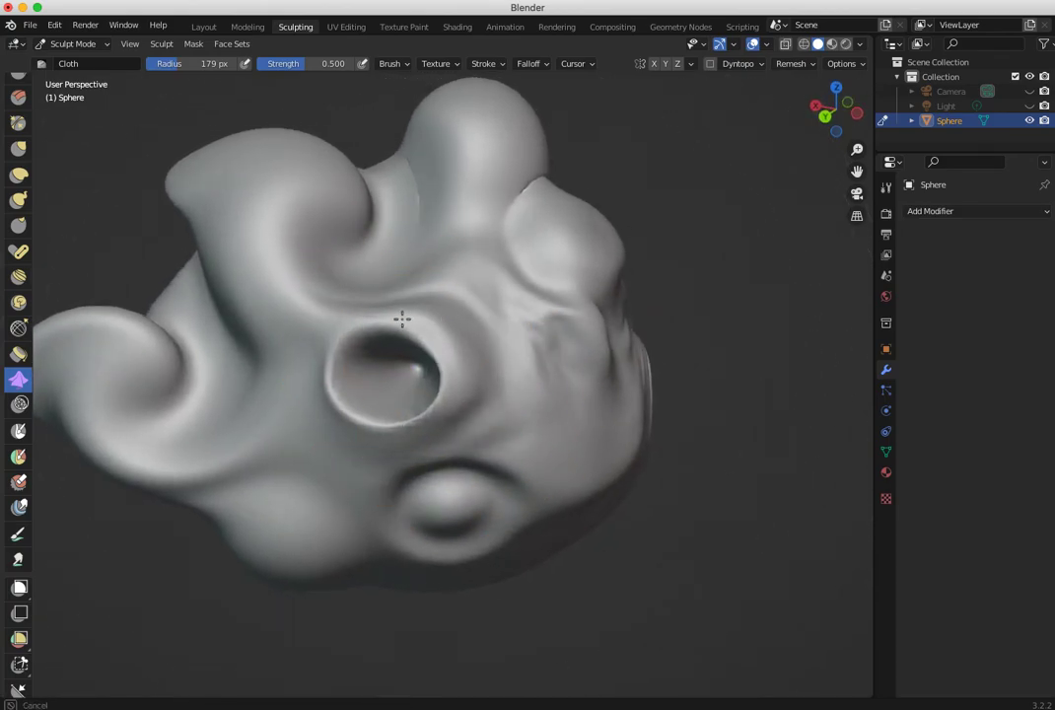
pyautogui.moveTo(247, 438); pyautogui.dragTo(242, 373)
pyautogui.moveTo(262, 355)
pyautogui.mouseDown(button='middle')
pyautogui.moveTo(401, 434)
pyautogui.moveTo(475, 441)
pyautogui.moveTo(419, 323)
pyautogui.moveTo(461, 348)
pyautogui.moveTo(423, 337)
pyautogui.mouseUp(button='middle')
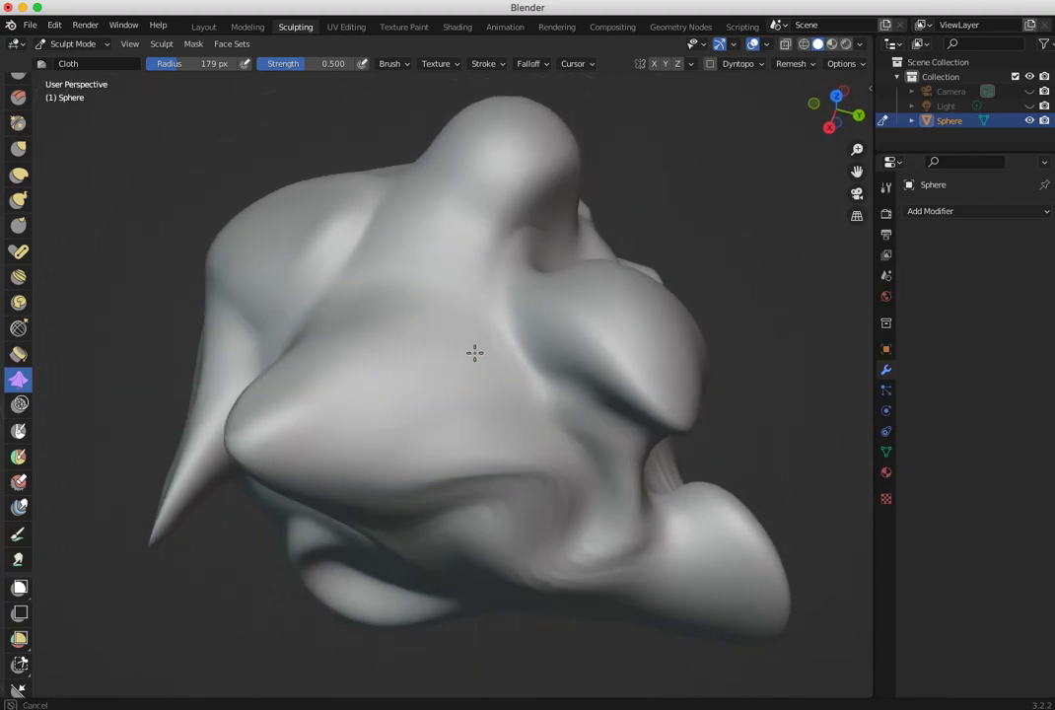
pyautogui.moveTo(496, 358)
pyautogui.mouseDown(button='middle')
pyautogui.moveTo(244, 325)
pyautogui.moveTo(296, 315)
pyautogui.moveTo(247, 286)
pyautogui.moveTo(193, 280)
pyautogui.mouseUp(button='middle')
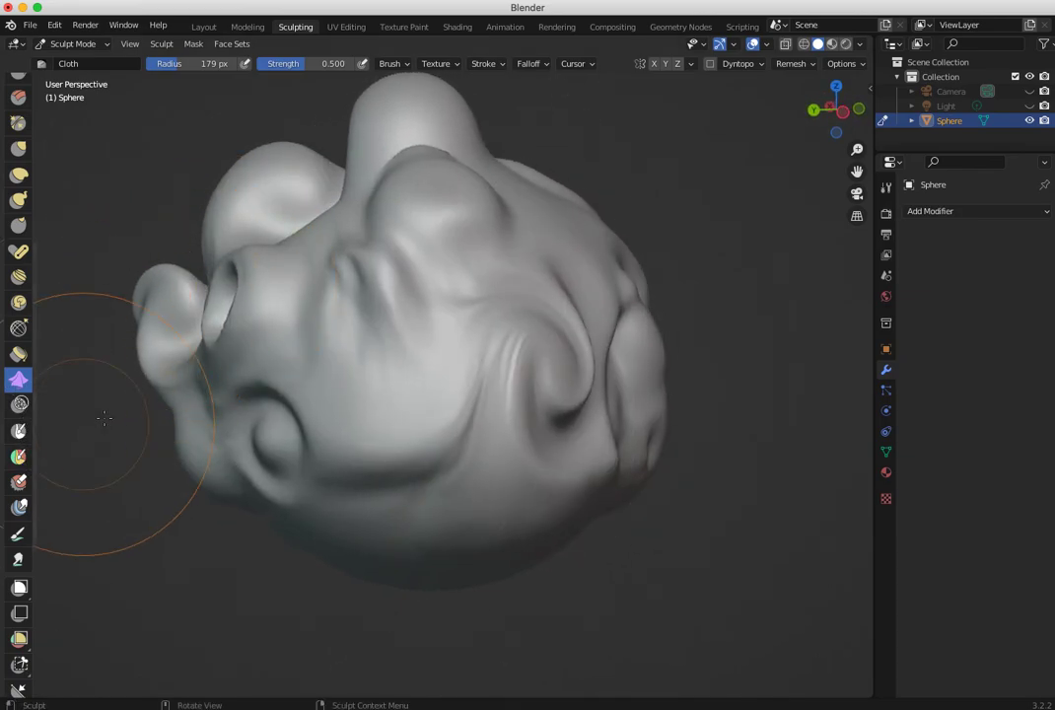
pyautogui.moveTo(278, 439); pyautogui.dragTo(107, 466, button='middle')
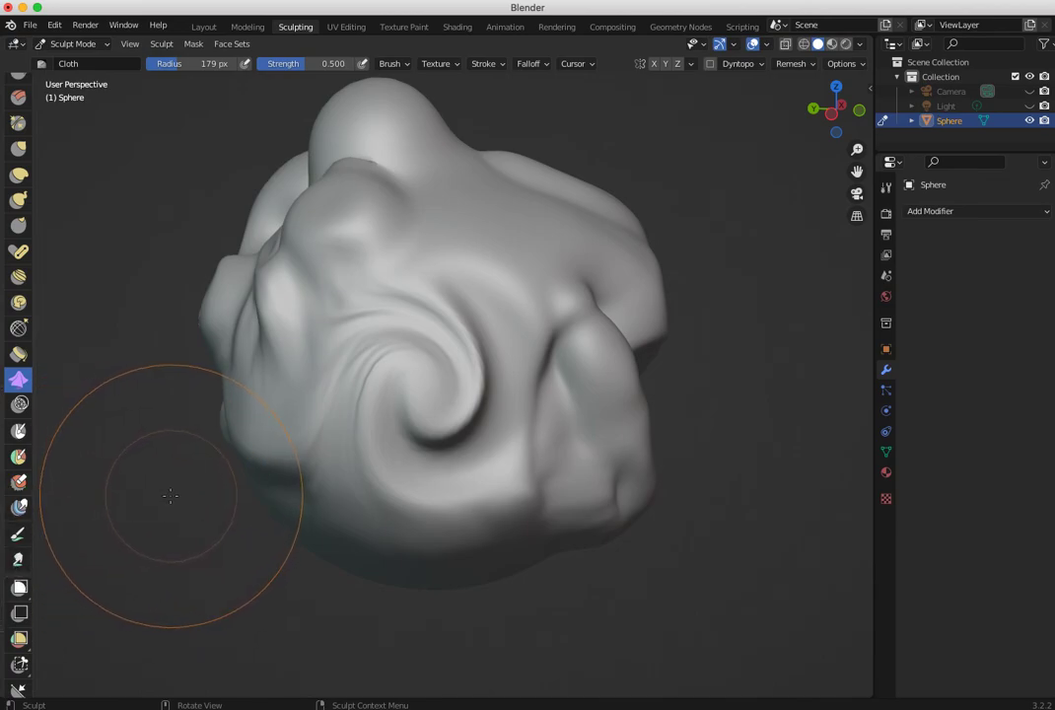
pyautogui.moveTo(499, 462)
pyautogui.mouseDown(button='middle')
pyautogui.moveTo(353, 489)
pyautogui.moveTo(245, 458)
pyautogui.moveTo(473, 467)
pyautogui.moveTo(360, 432)
pyautogui.mouseUp(button='middle')
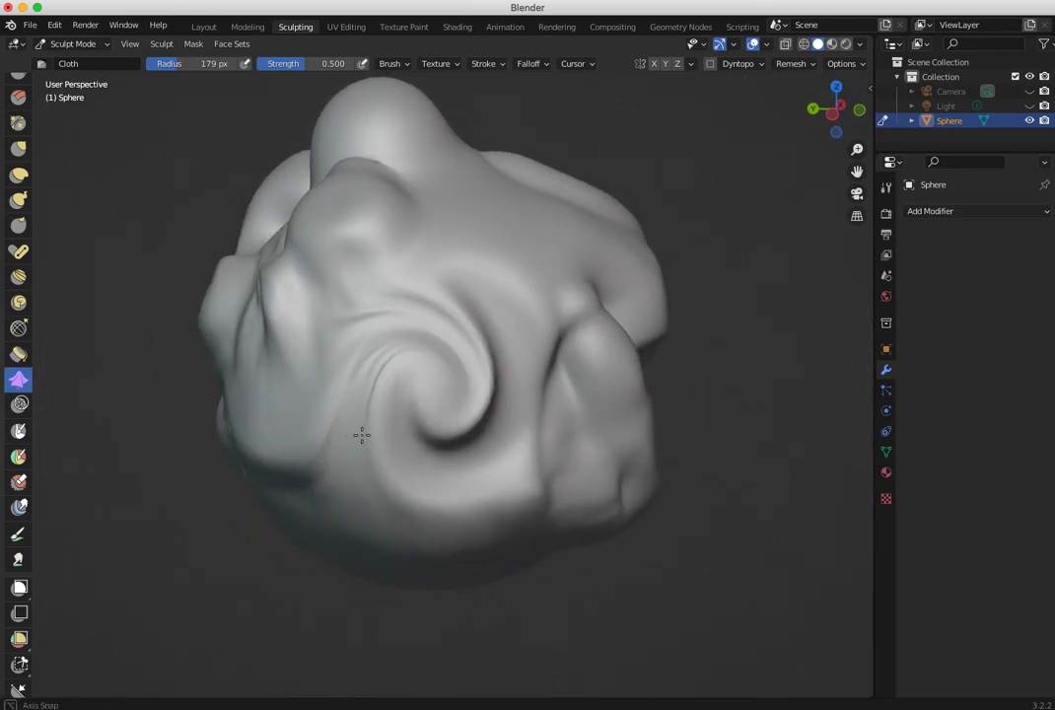